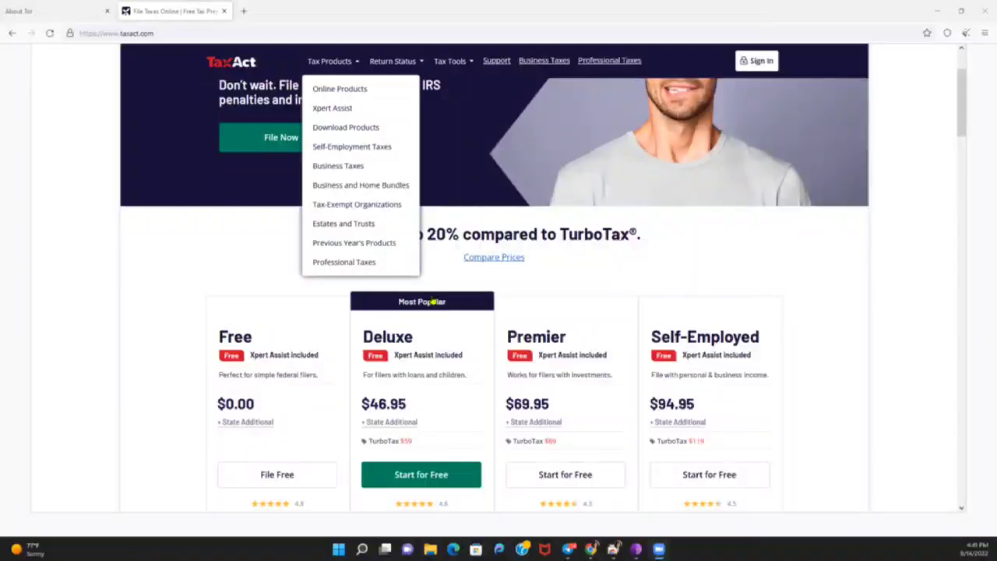
- Choose the Free plan's File Free option and confirm you have no existing TaxAct account
{"action": "left_click", "coordinate": [282, 480]}
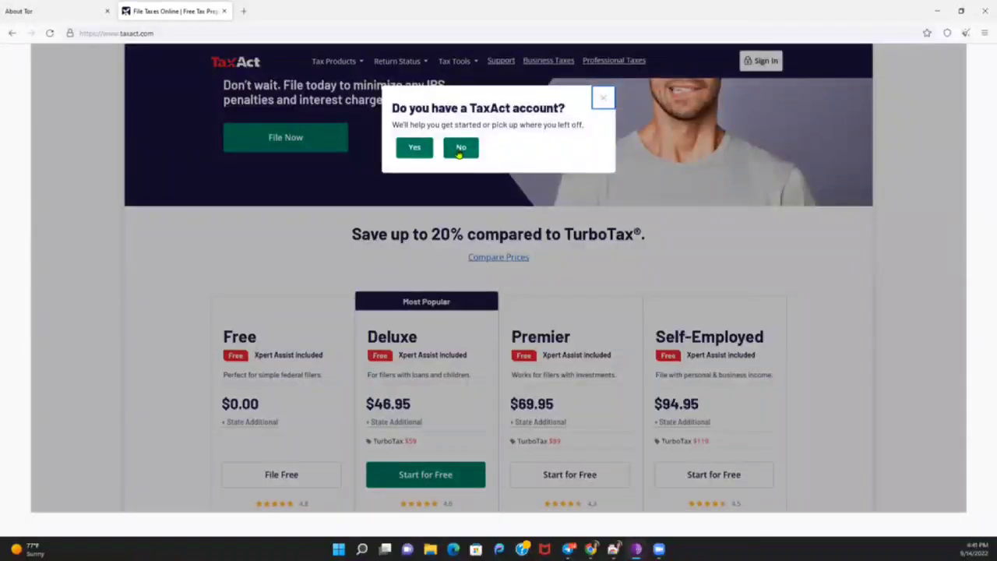
{"action": "left_click", "coordinate": [459, 154]}
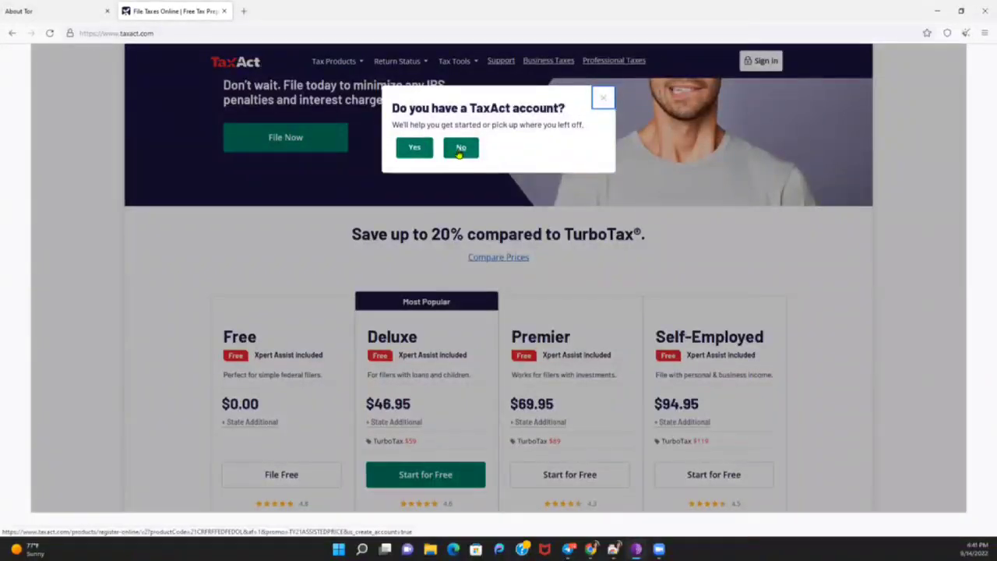
{"action": "left_click", "coordinate": [460, 152]}
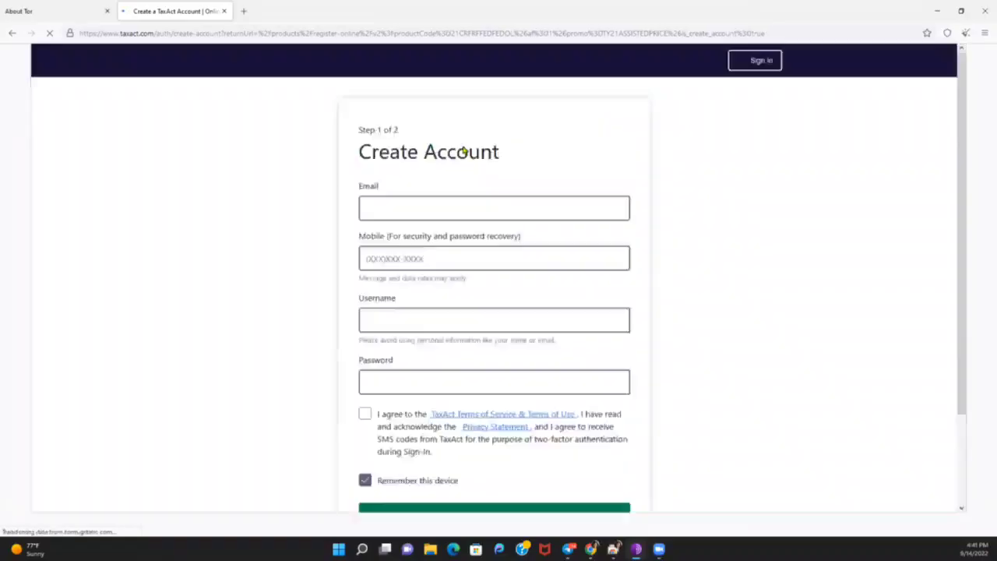
- Enter the account e-mail address, the mobile number, and an all-capitals username on the Create Account form
{"action": "left_click", "coordinate": [413, 207]}
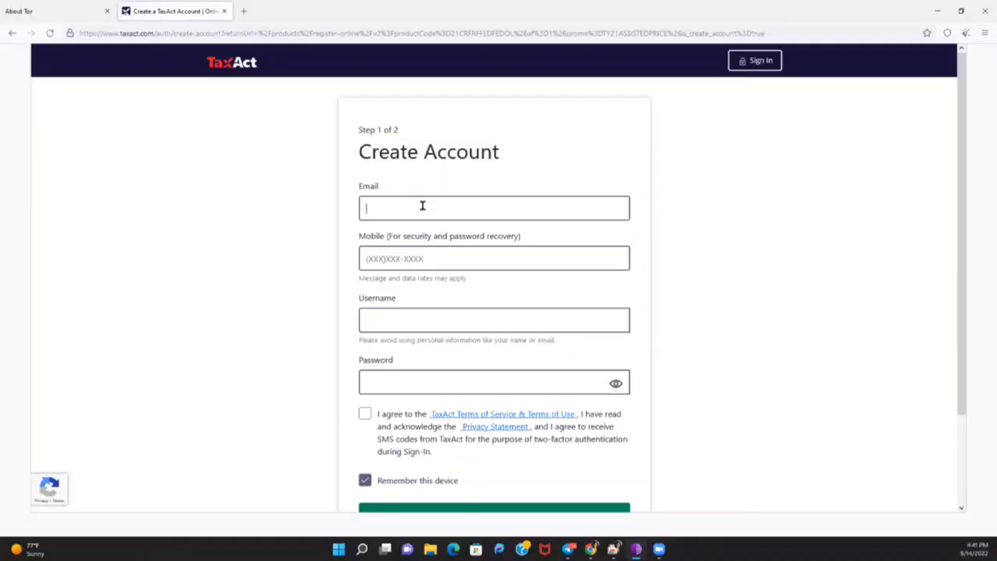
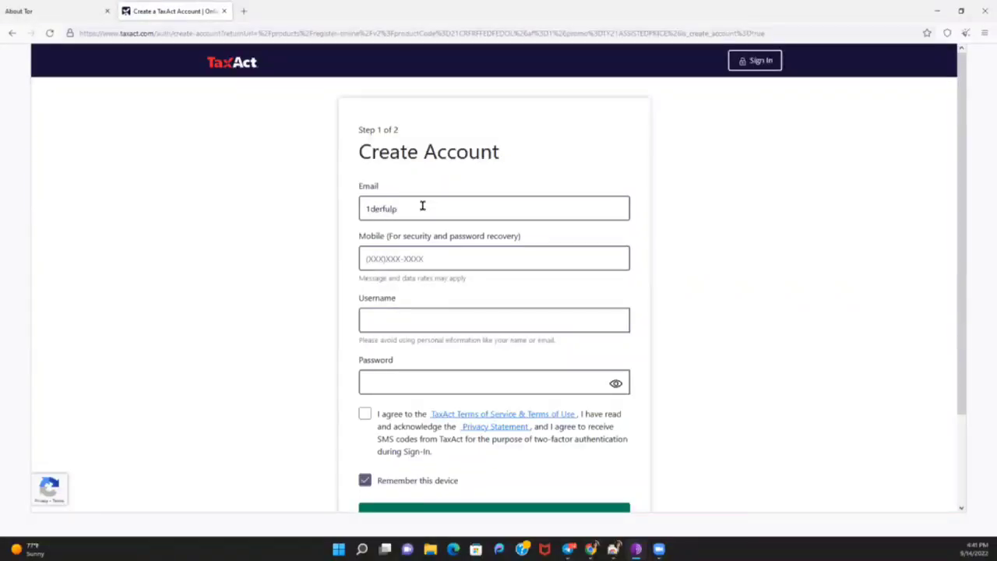
{"action": "left_click", "coordinate": [397, 263]}
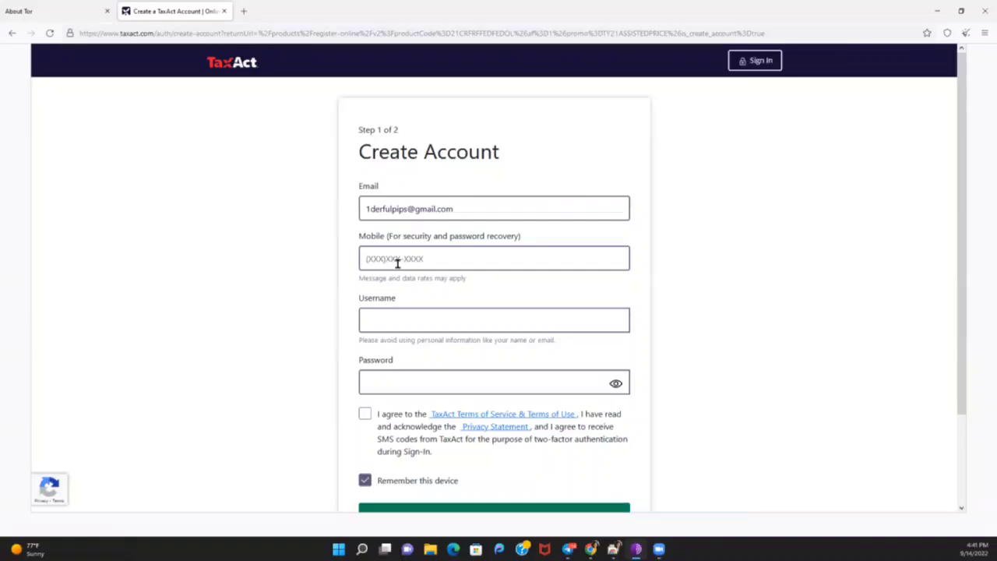
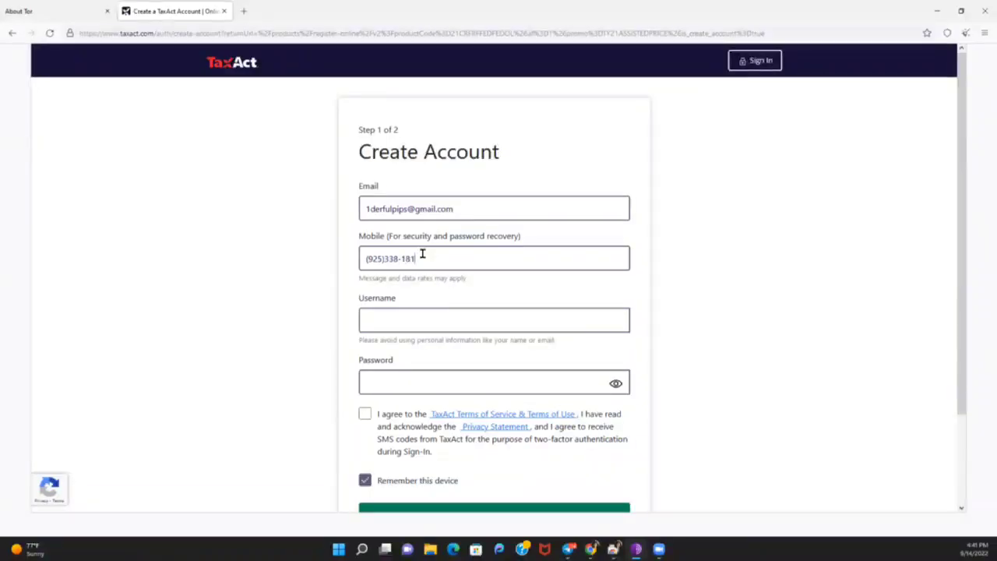
{"action": "left_click", "coordinate": [429, 319]}
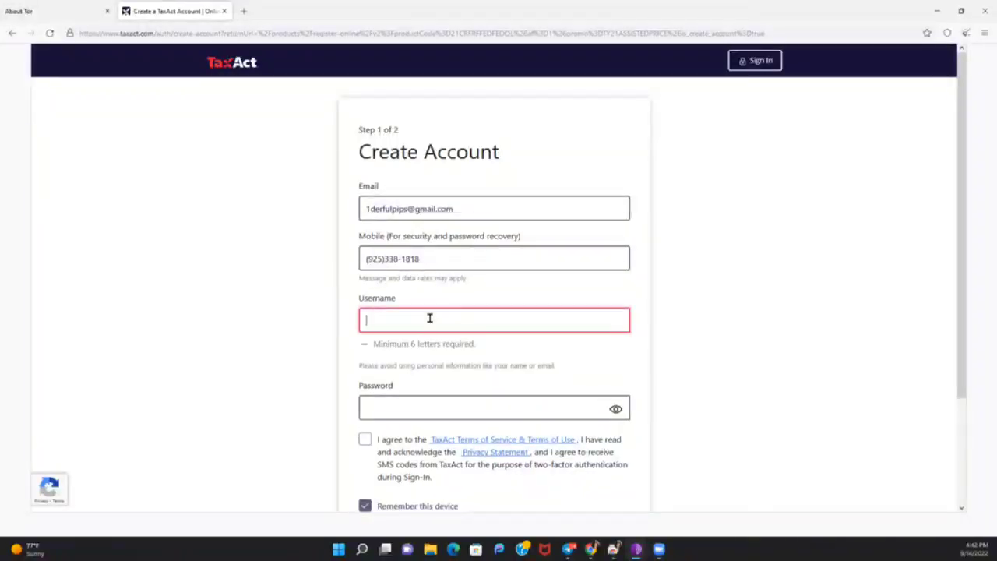
{"action": "key", "text": "Caps_Lock"}
{"action": "type", "text": "SAMPLE"}
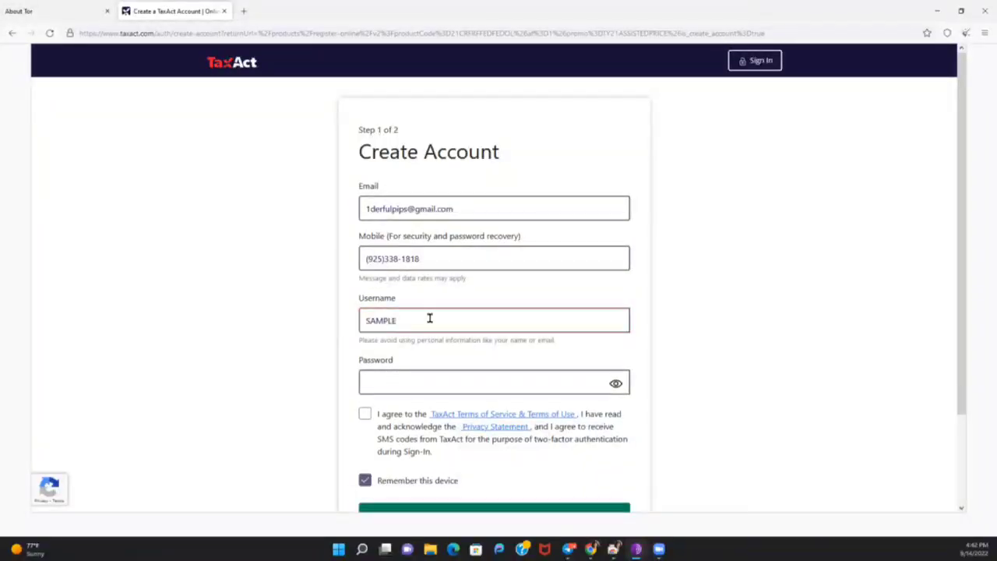
{"action": "type", "text": "1"}
- Set a password with uppercase, lowercase, digits and a symbol, accept the terms, and submit
{"action": "left_click", "coordinate": [410, 371]}
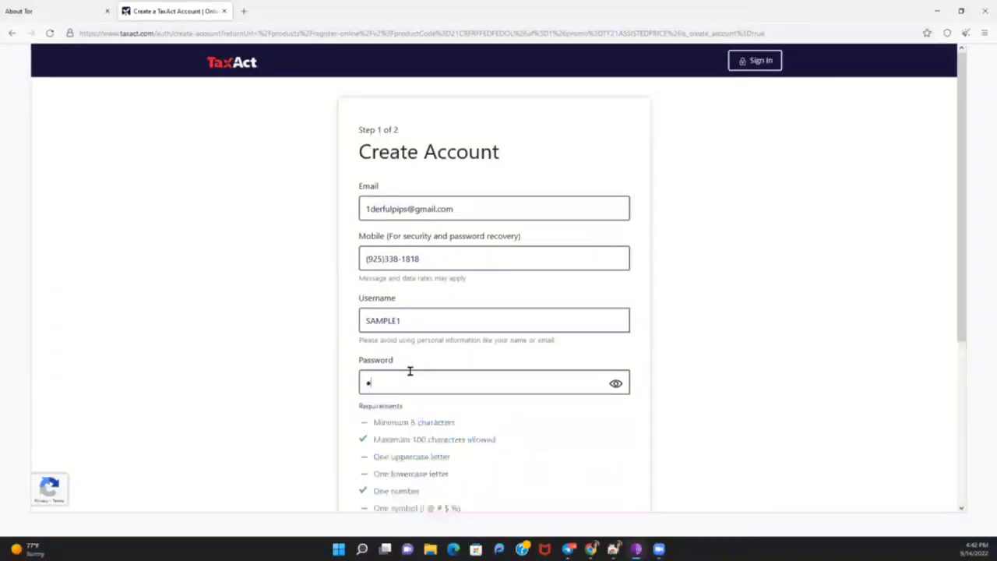
{"action": "key", "text": "Home"}
{"action": "scroll", "coordinate": [471, 350], "scroll_direction": "down", "scroll_amount": 2}
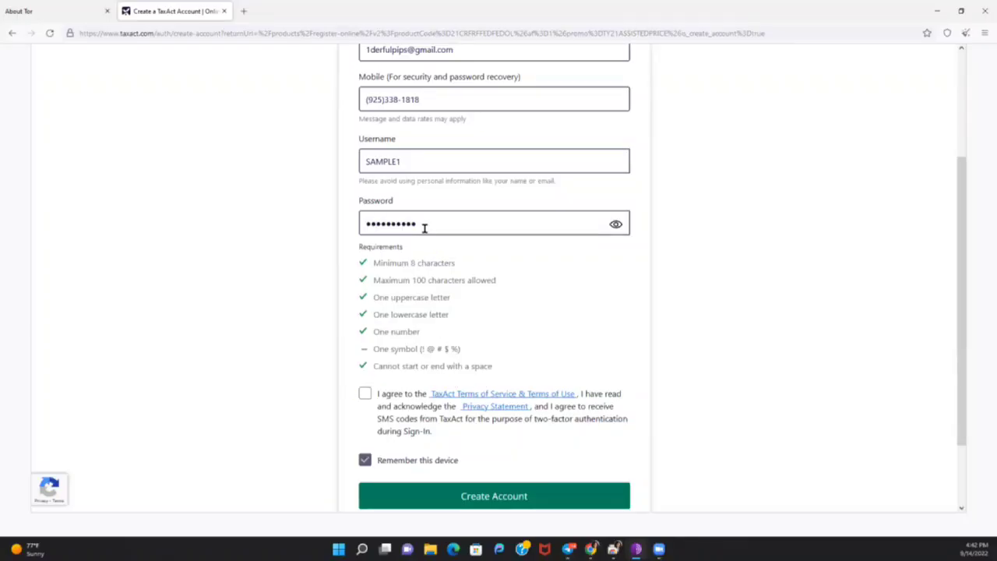
{"action": "type", "text": "!"}
{"action": "left_click", "coordinate": [416, 431]}
{"action": "left_click", "coordinate": [492, 496]}
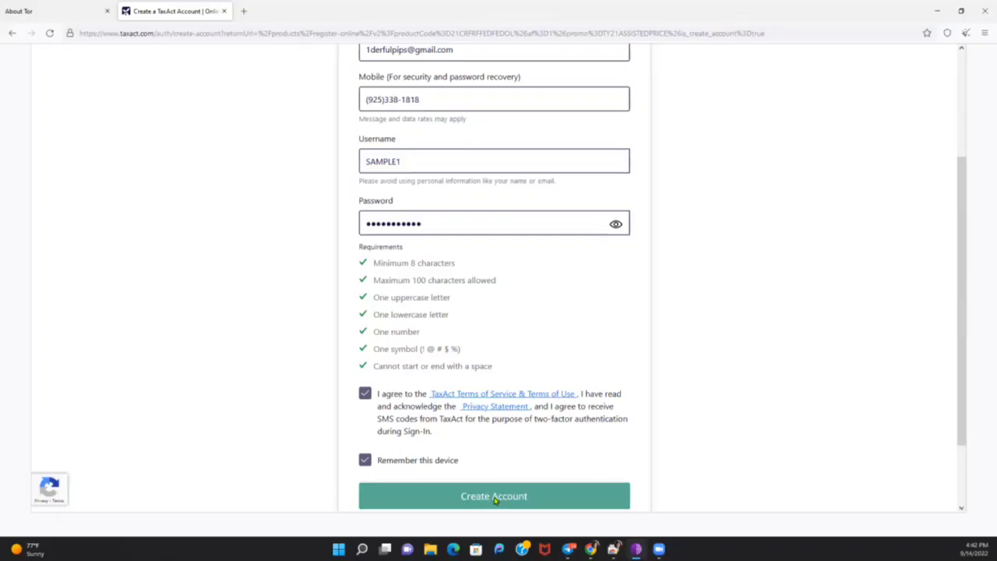
- Resubmit the form, then alter the rejected username and submit it again
{"action": "scroll", "coordinate": [540, 414], "scroll_direction": "up", "scroll_amount": 1}
{"action": "scroll", "coordinate": [539, 413], "scroll_direction": "up", "scroll_amount": 1}
{"action": "scroll", "coordinate": [538, 412], "scroll_direction": "down", "scroll_amount": 3}
{"action": "left_click", "coordinate": [534, 424]}
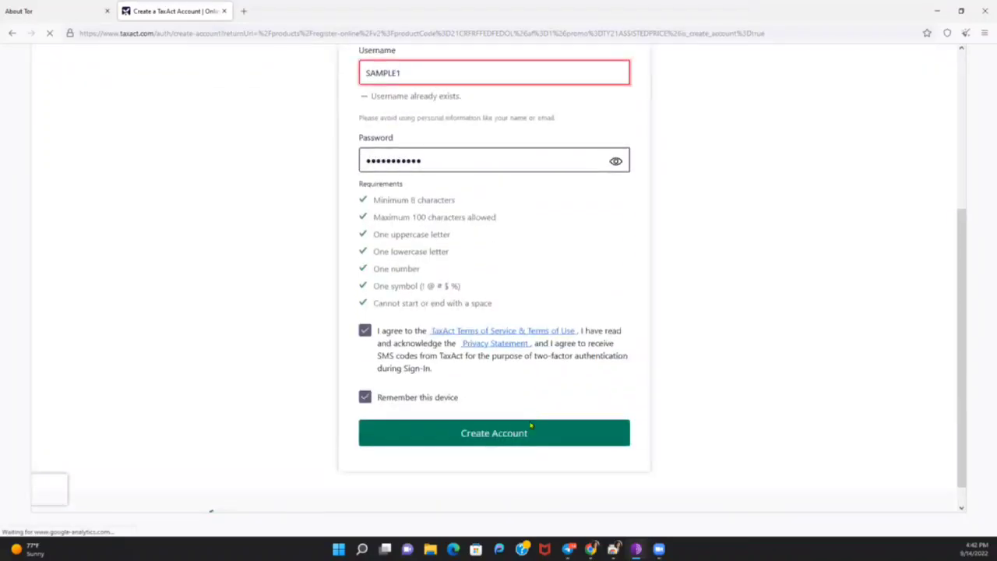
{"action": "left_click", "coordinate": [492, 438]}
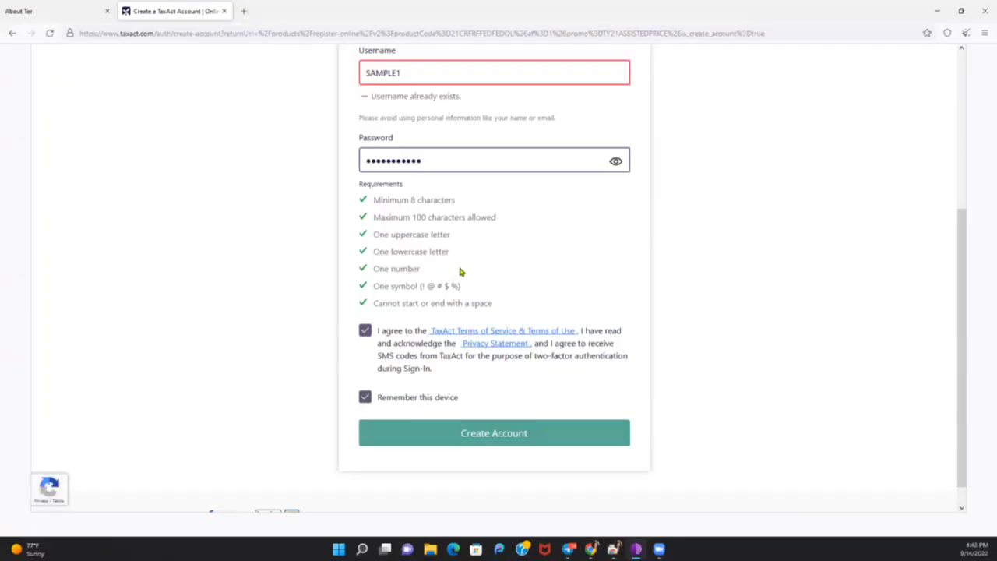
{"action": "scroll", "coordinate": [410, 260], "scroll_direction": "up", "scroll_amount": 3}
{"action": "left_click", "coordinate": [403, 236]}
{"action": "type", "text": "23"}
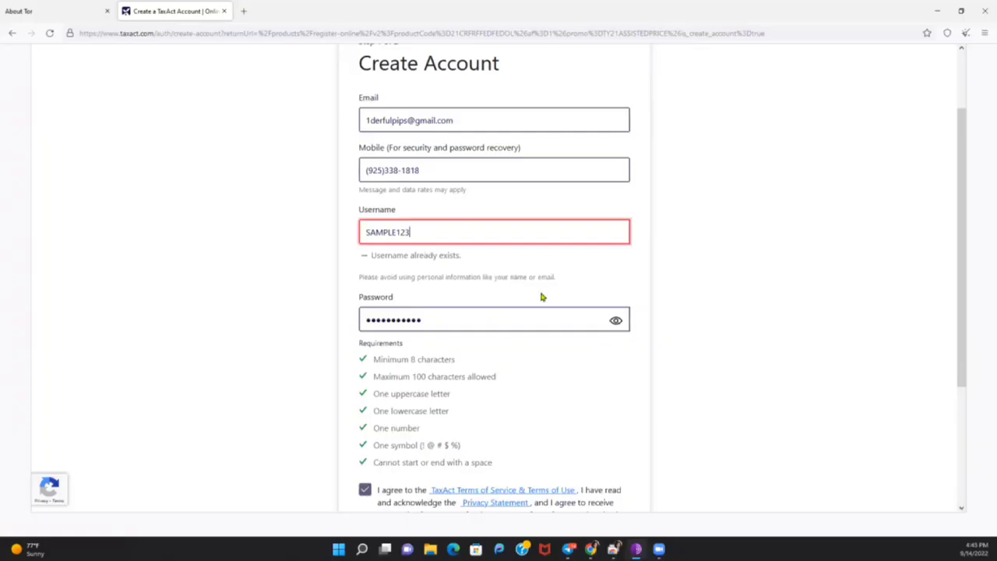
{"action": "scroll", "coordinate": [522, 361], "scroll_direction": "down", "scroll_amount": 3}
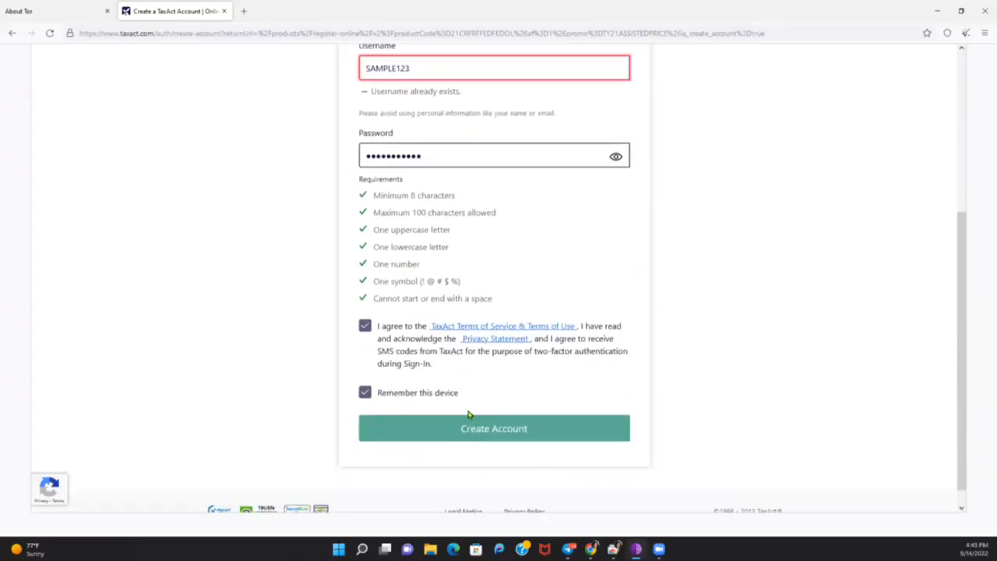
{"action": "left_click", "coordinate": [478, 413]}
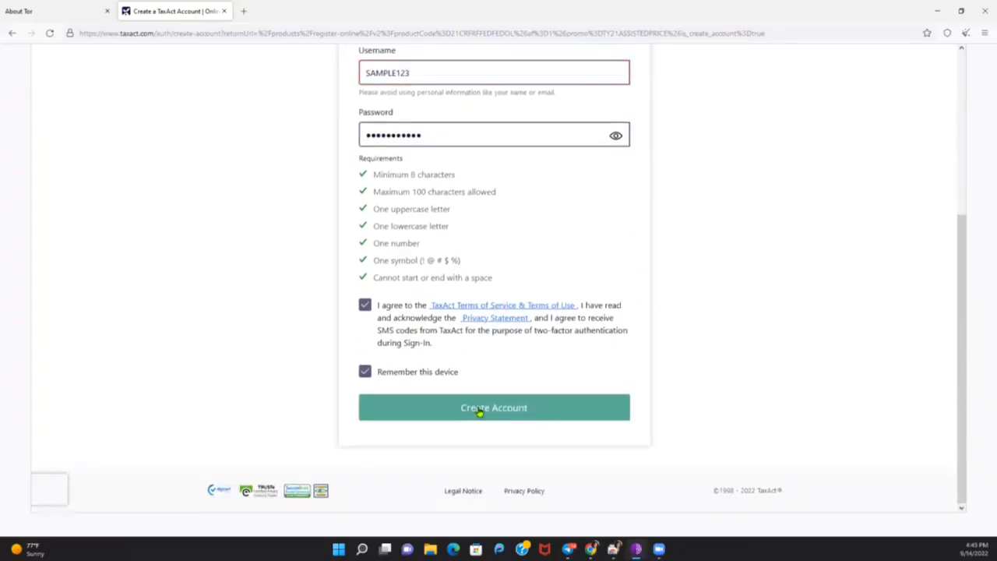
- Replace the still-taken username with a different new name and resubmit
{"action": "scroll", "coordinate": [479, 413], "scroll_direction": "up", "scroll_amount": 2}
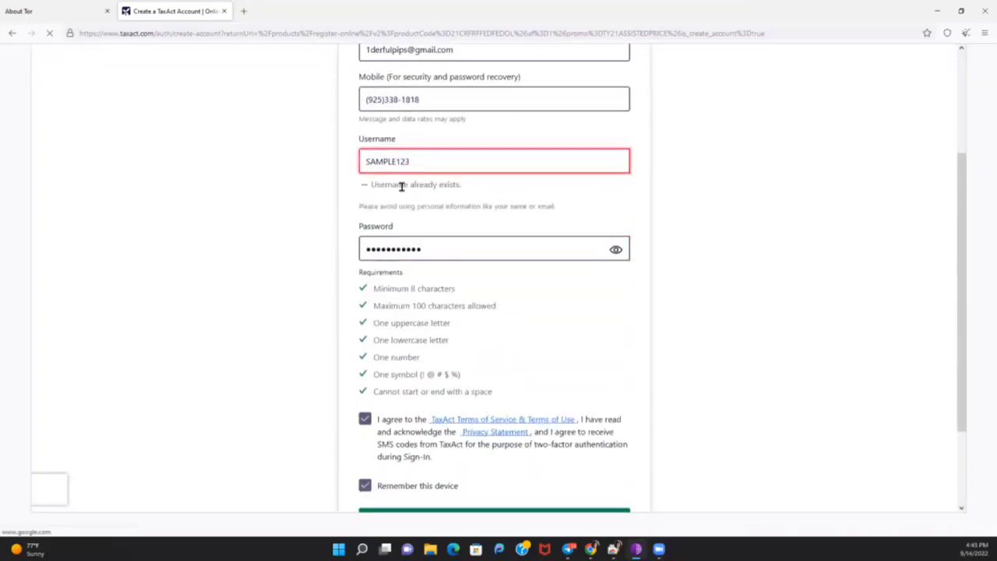
{"action": "left_click_drag", "start_coordinate": [412, 161], "coordinate": [383, 160]}
{"action": "key", "text": "BackSpace"}
{"action": "key", "text": "BackSpace"}
{"action": "key", "text": "BackSpace"}
{"action": "key", "text": "BackSpace"}
{"action": "key", "text": "BackSpace"}
{"action": "key", "text": "BackSpace"}
{"action": "type", "text": "GO"}
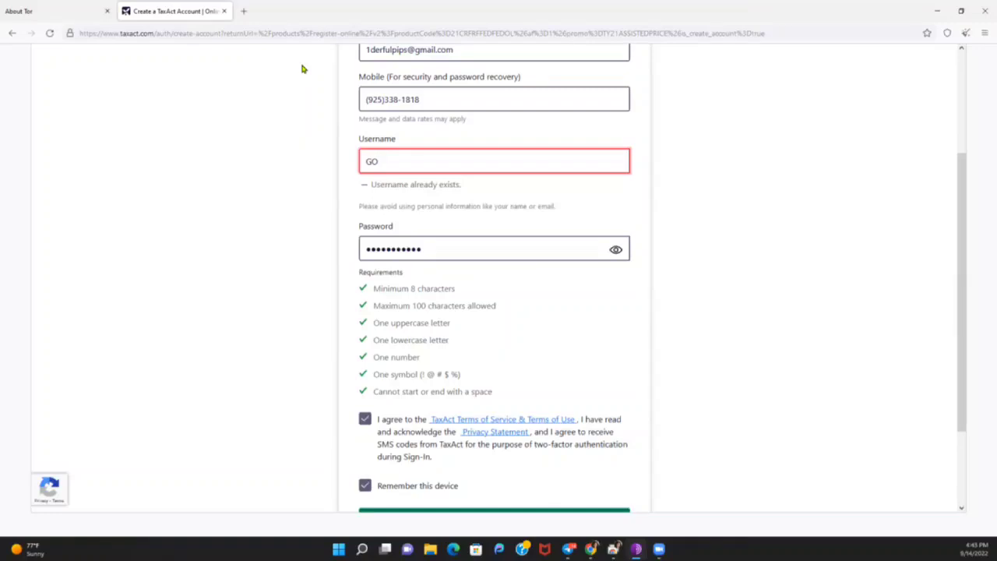
{"action": "type", "text": "GO"}
{"action": "key", "text": "BackSpace"}
{"action": "key", "text": "BackSpace"}
{"action": "type", "text": "FORIT"}
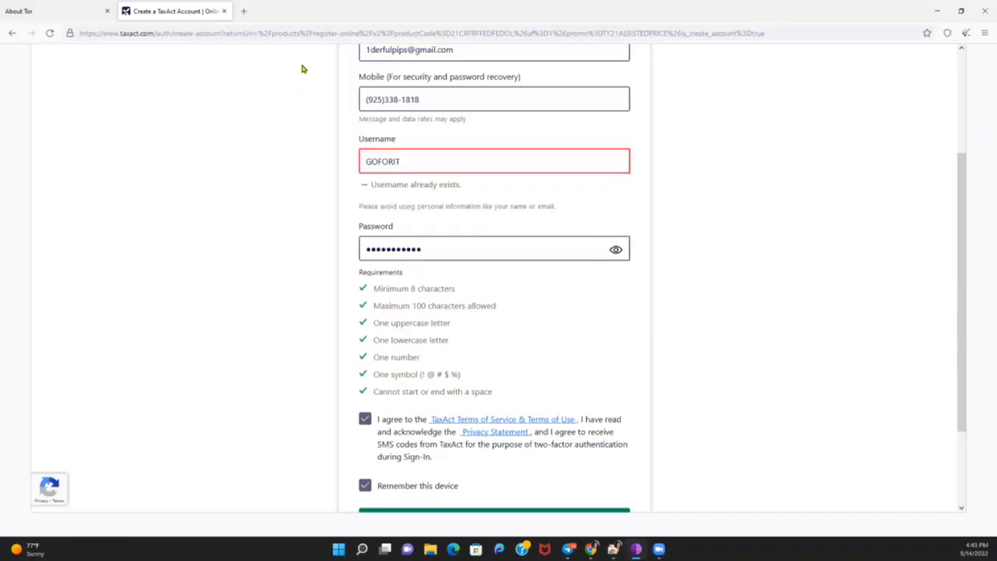
{"action": "scroll", "coordinate": [382, 221], "scroll_direction": "down", "scroll_amount": 3}
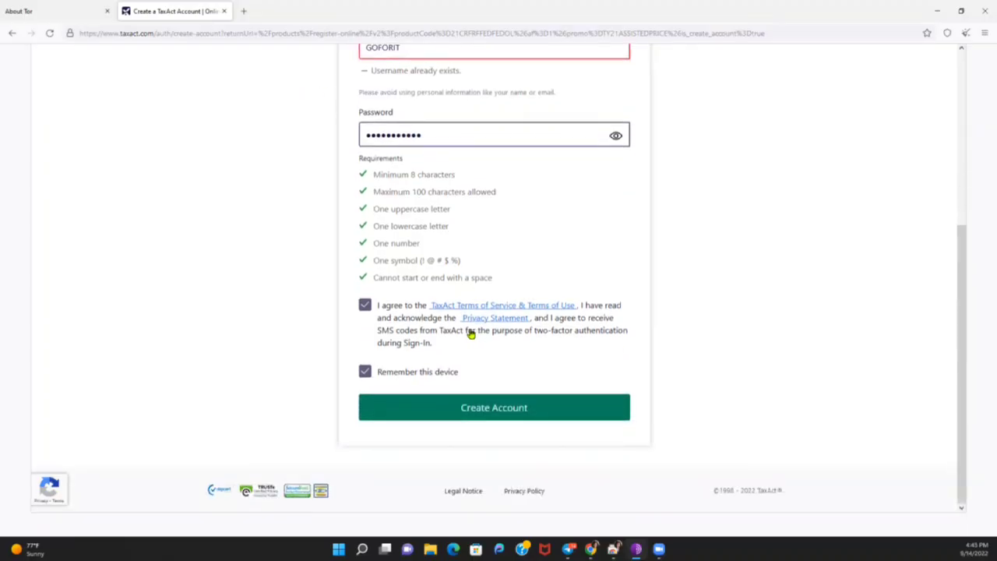
{"action": "left_click", "coordinate": [443, 415]}
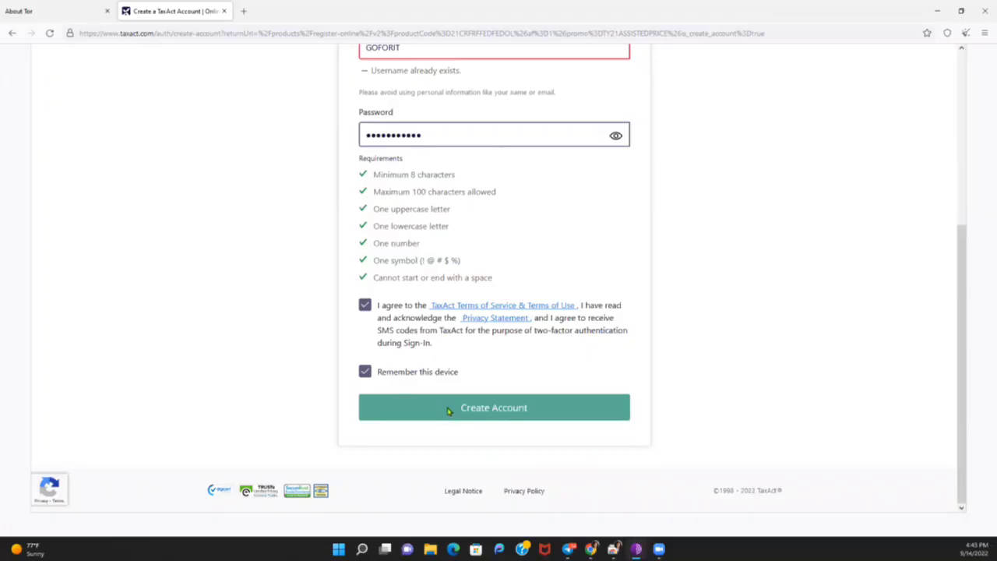
- Overwrite the latest rejected username with yet another replacement name
{"action": "scroll", "coordinate": [456, 407], "scroll_direction": "up", "scroll_amount": 2}
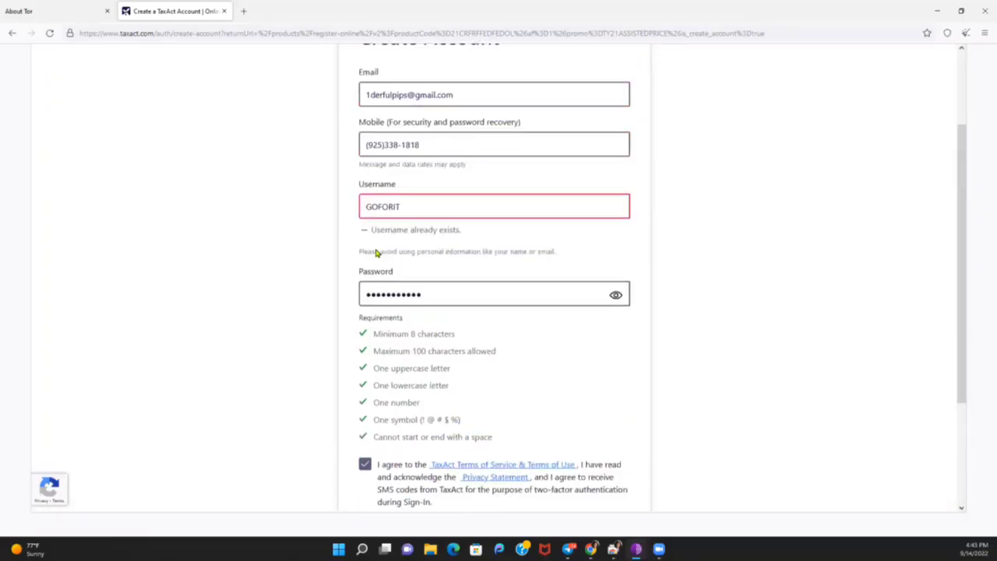
{"action": "left_click_drag", "start_coordinate": [402, 207], "coordinate": [345, 216]}
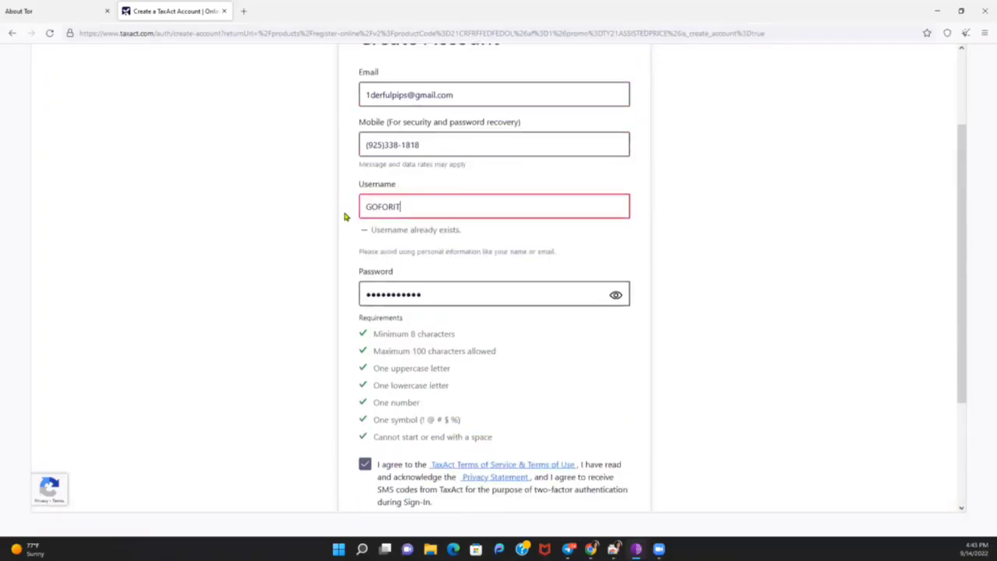
{"action": "type", "text": "HOUNDER"}
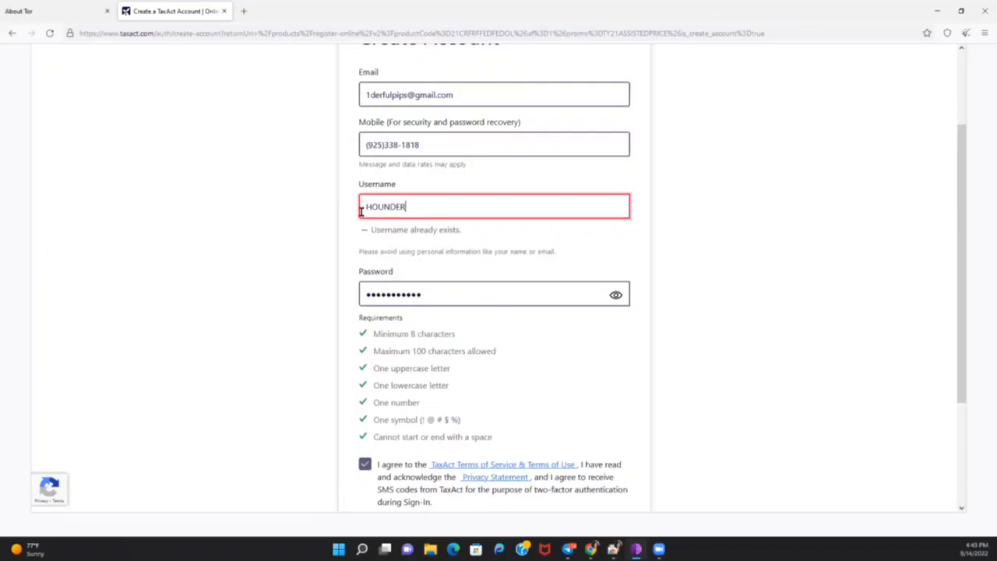
{"action": "scroll", "coordinate": [583, 389], "scroll_direction": "down", "scroll_amount": 2}
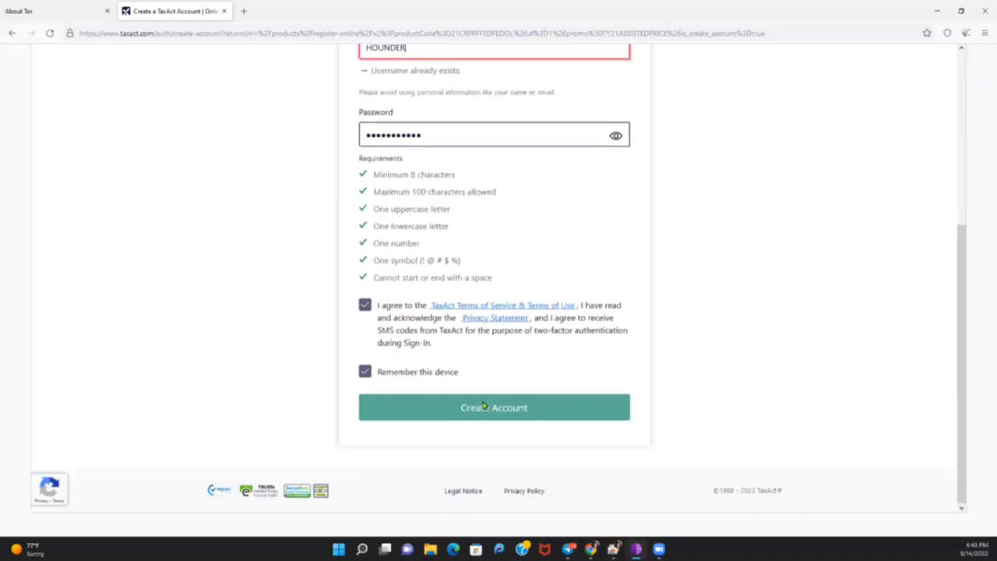
- Resubmit with the newest username, then clear the rejected username field
{"action": "left_click", "coordinate": [483, 408]}
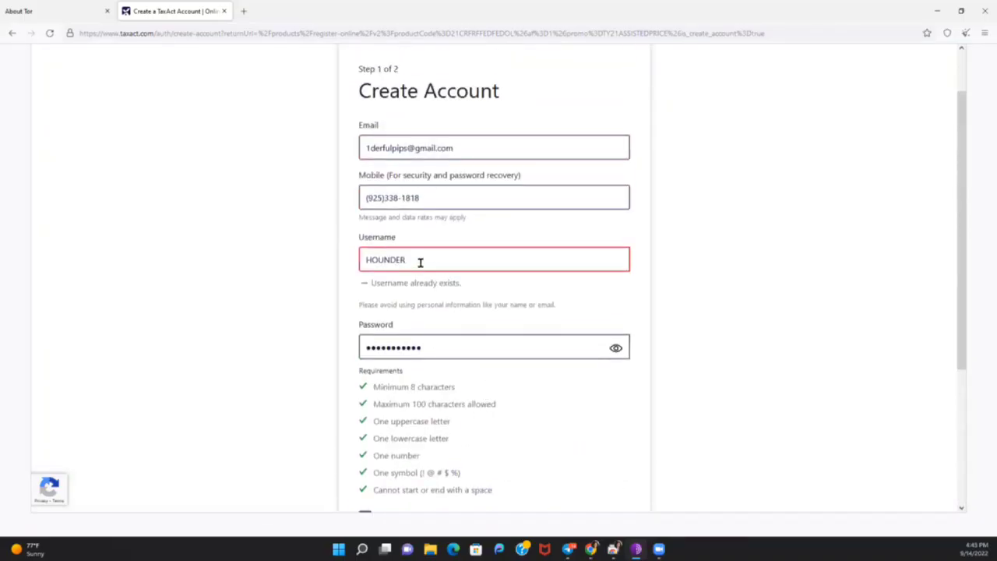
{"action": "left_click_drag", "start_coordinate": [419, 261], "coordinate": [310, 265]}
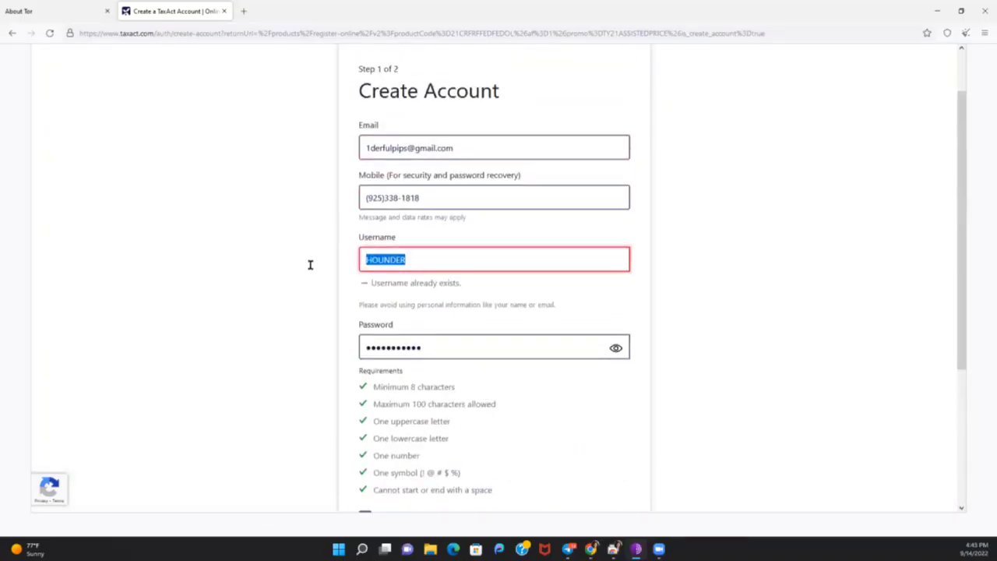
{"action": "key", "text": "BackSpace"}
- Reload the Create Account page so every field is reset to empty
{"action": "scroll", "coordinate": [405, 284], "scroll_direction": "down", "scroll_amount": 2}
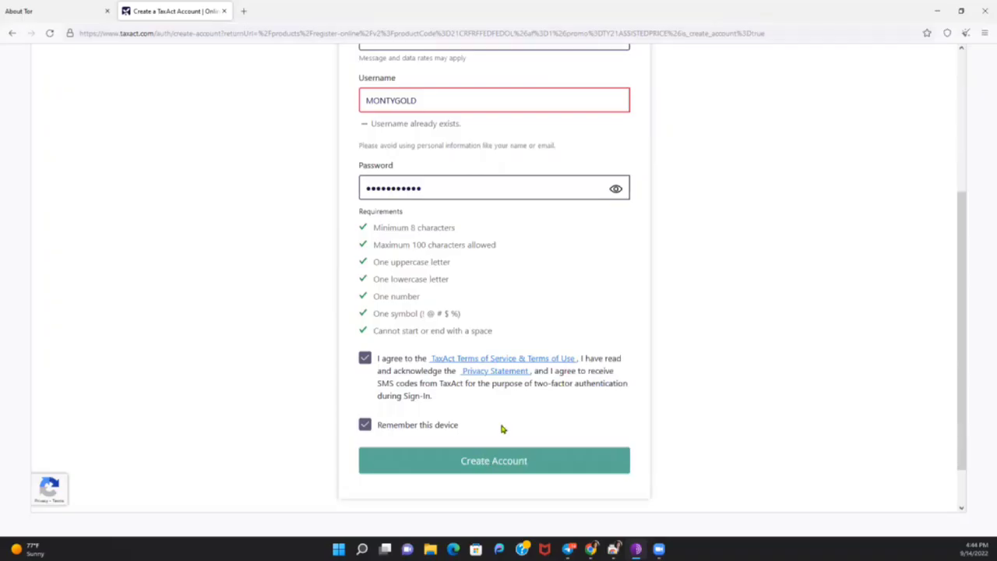
{"action": "scroll", "coordinate": [498, 412], "scroll_direction": "up", "scroll_amount": 3}
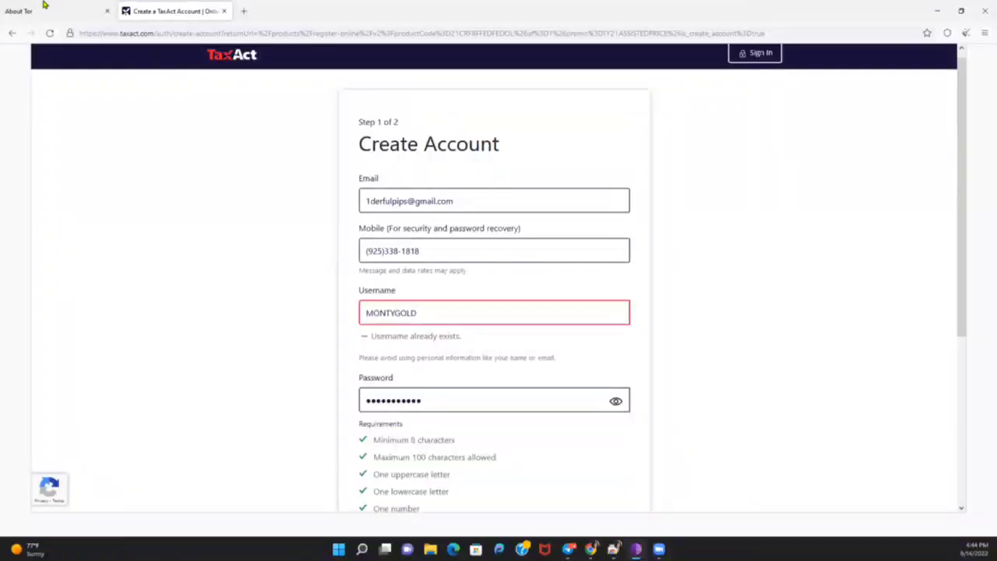
{"action": "left_click", "coordinate": [49, 32]}
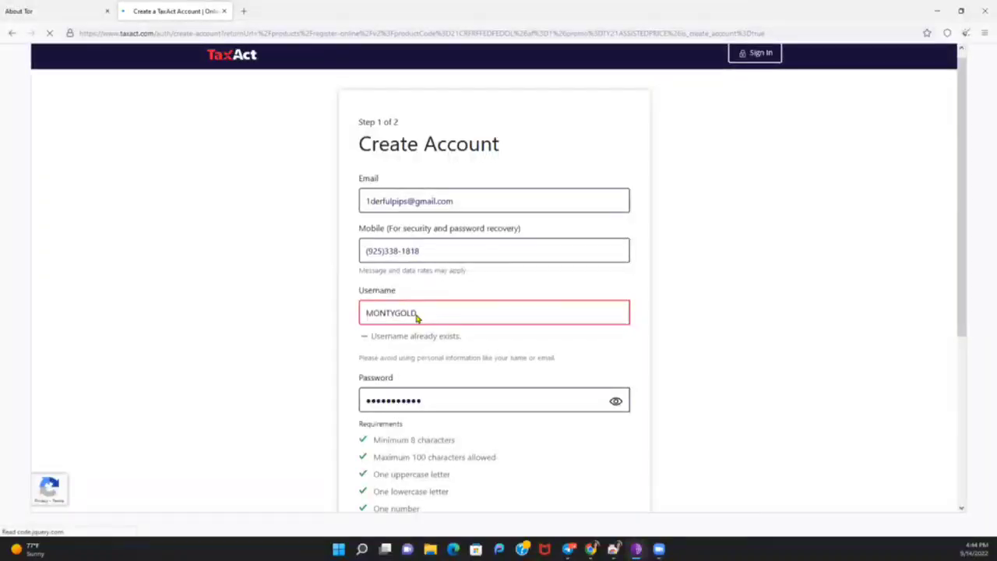
{"action": "scroll", "coordinate": [434, 314], "scroll_direction": "down", "scroll_amount": 2}
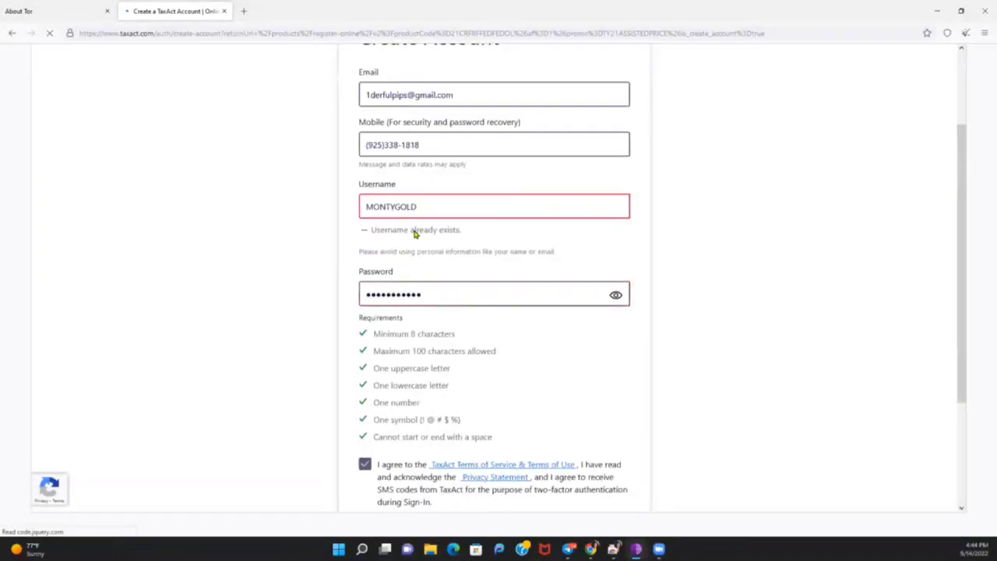
{"action": "scroll", "coordinate": [415, 276], "scroll_direction": "down", "scroll_amount": 3}
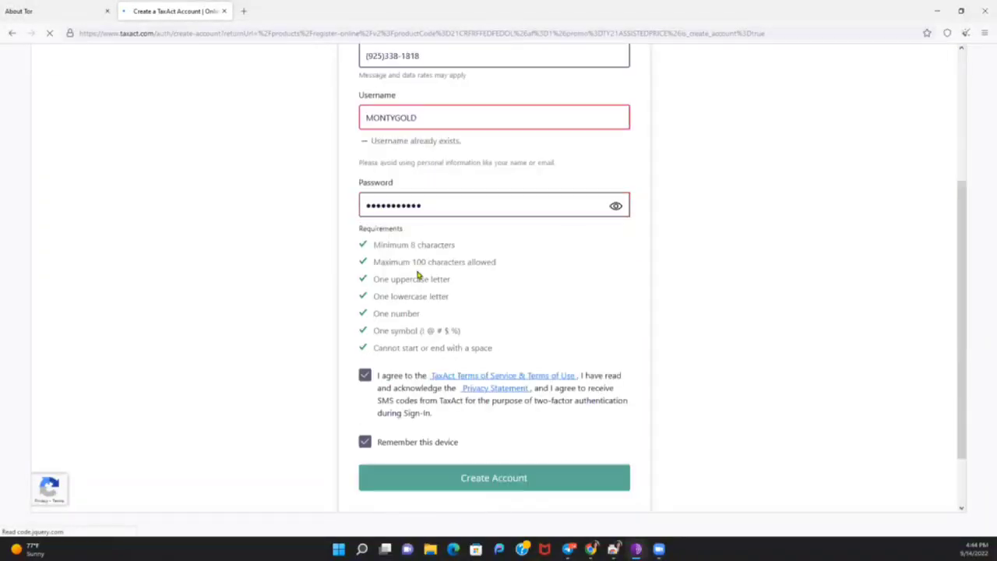
{"action": "scroll", "coordinate": [434, 307], "scroll_direction": "up", "scroll_amount": 4}
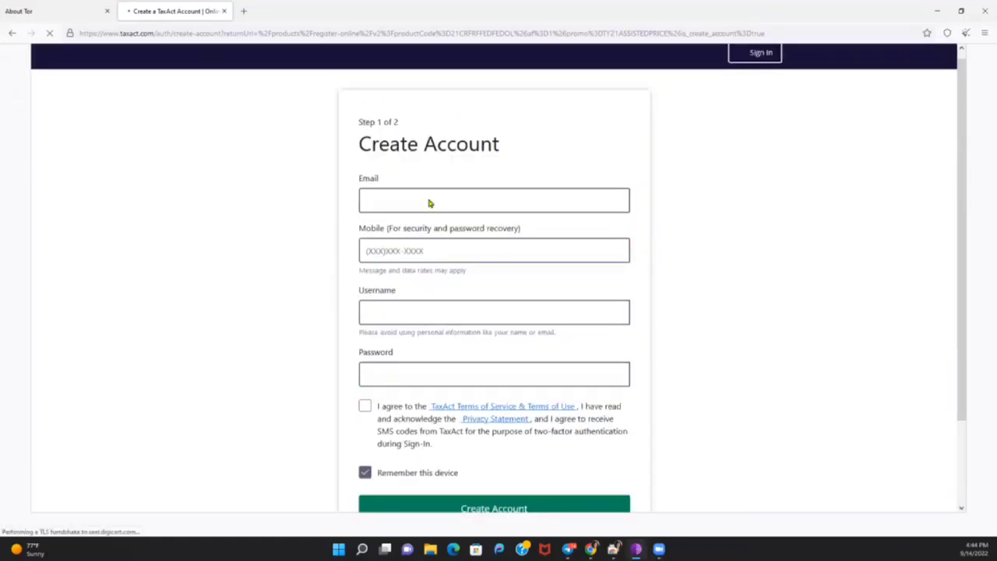
- Refill the e-mail address, mobile number and a new username
{"action": "left_click", "coordinate": [422, 202]}
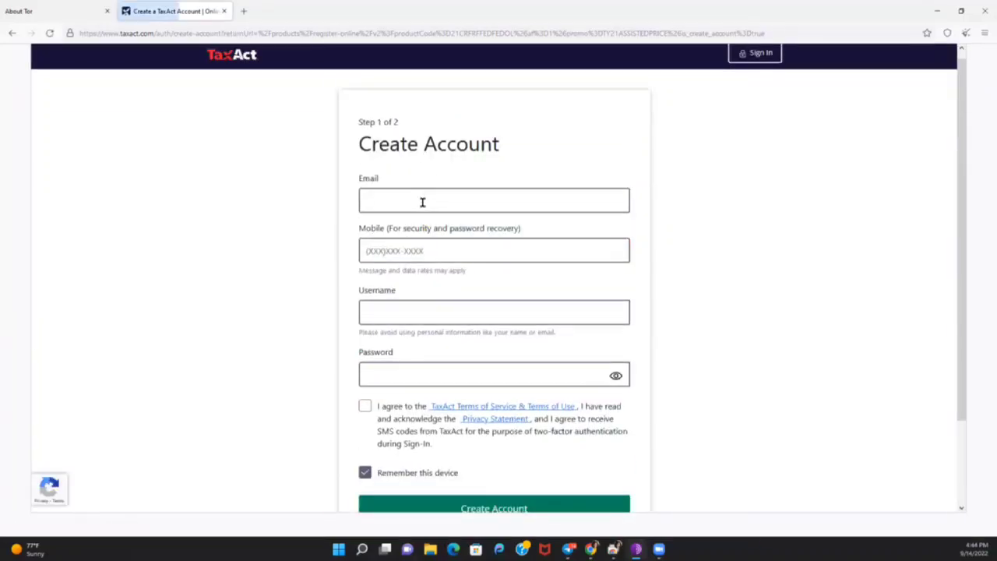
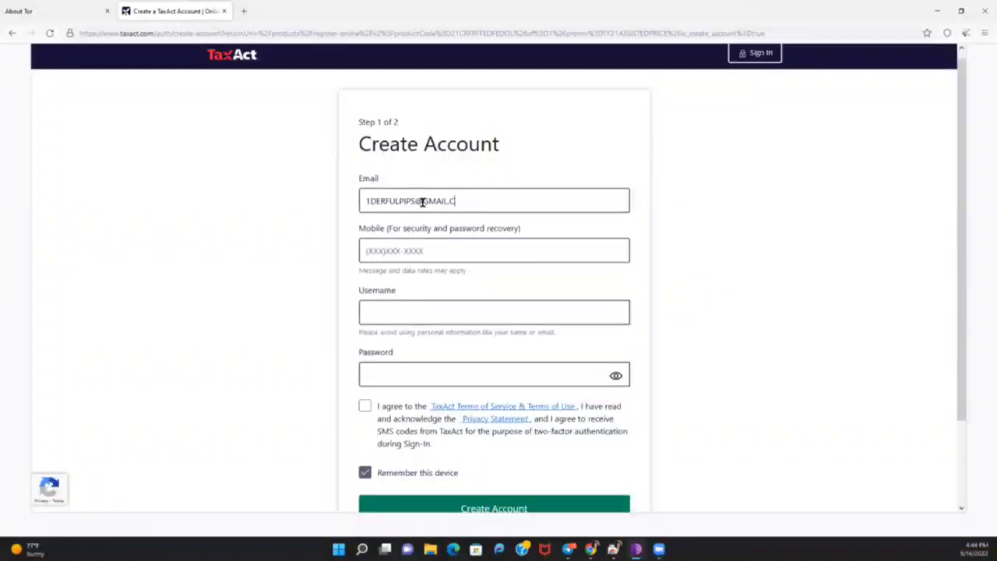
{"action": "left_click", "coordinate": [362, 262]}
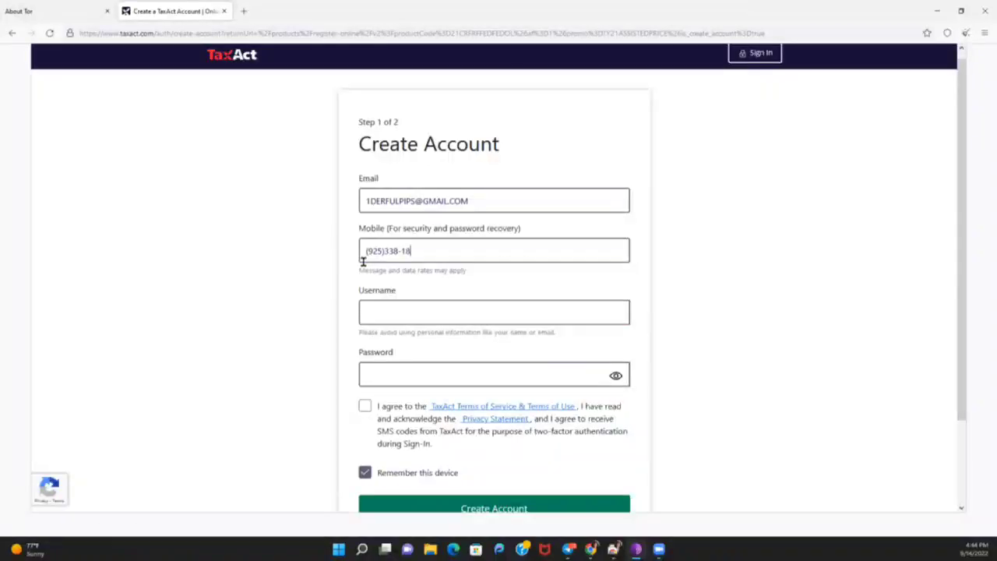
{"action": "left_click", "coordinate": [391, 318]}
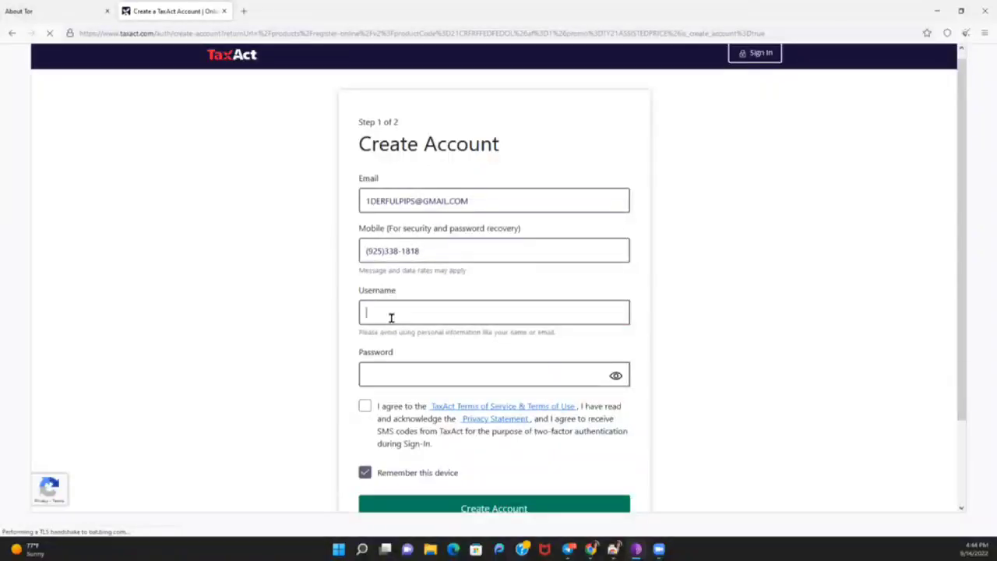
{"action": "type", "text": "MONTGOLD$$"}
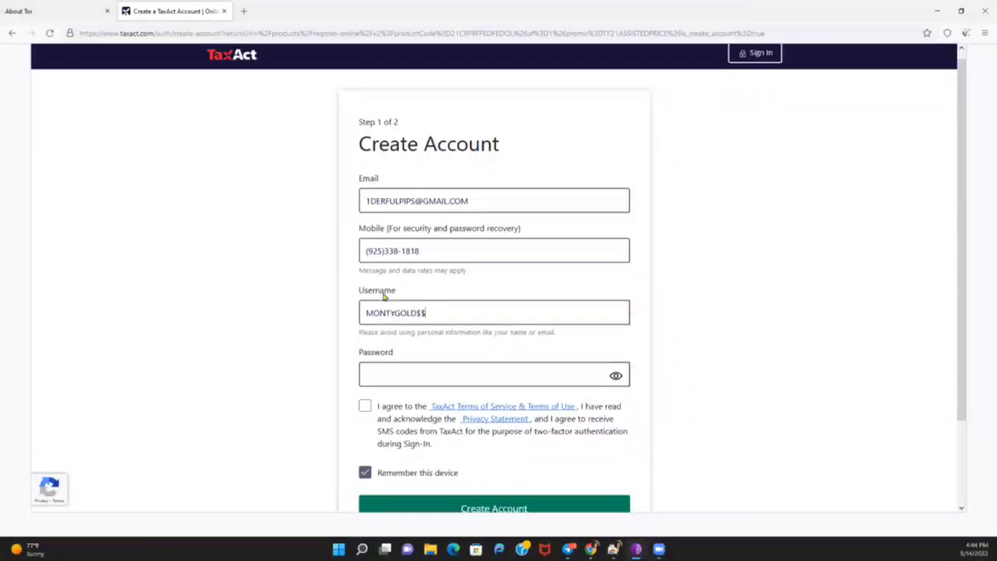
- Enter a valid lowercase-and-digits password with a symbol and submit the account form
{"action": "left_click", "coordinate": [400, 376]}
{"action": "key", "text": "Caps_Lock"}
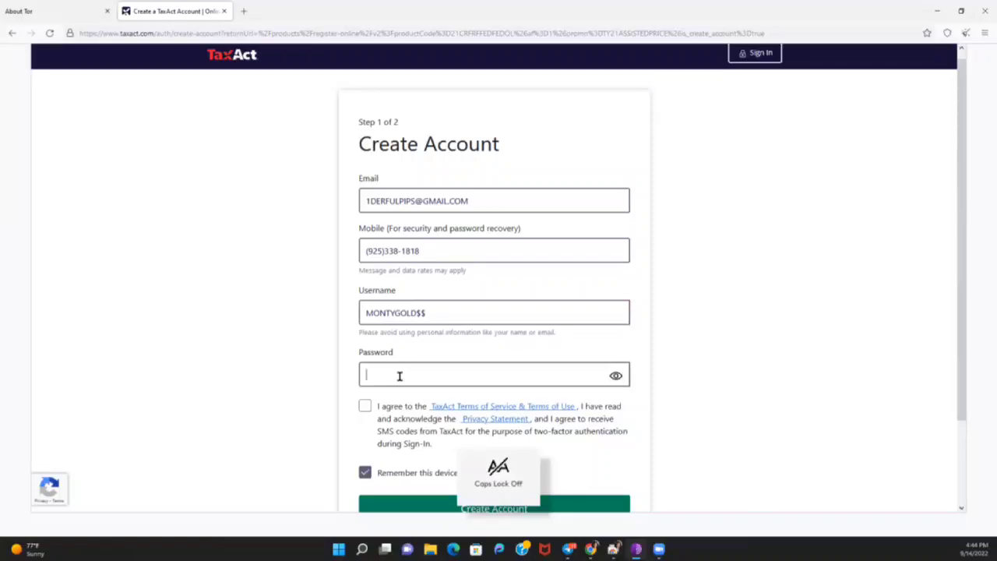
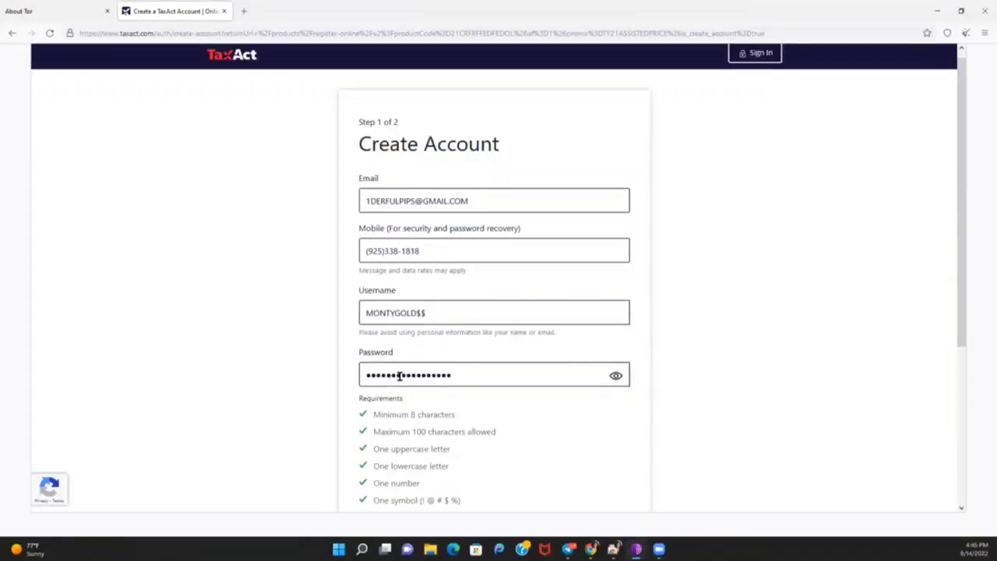
{"action": "scroll", "coordinate": [491, 503], "scroll_direction": "down", "scroll_amount": 3}
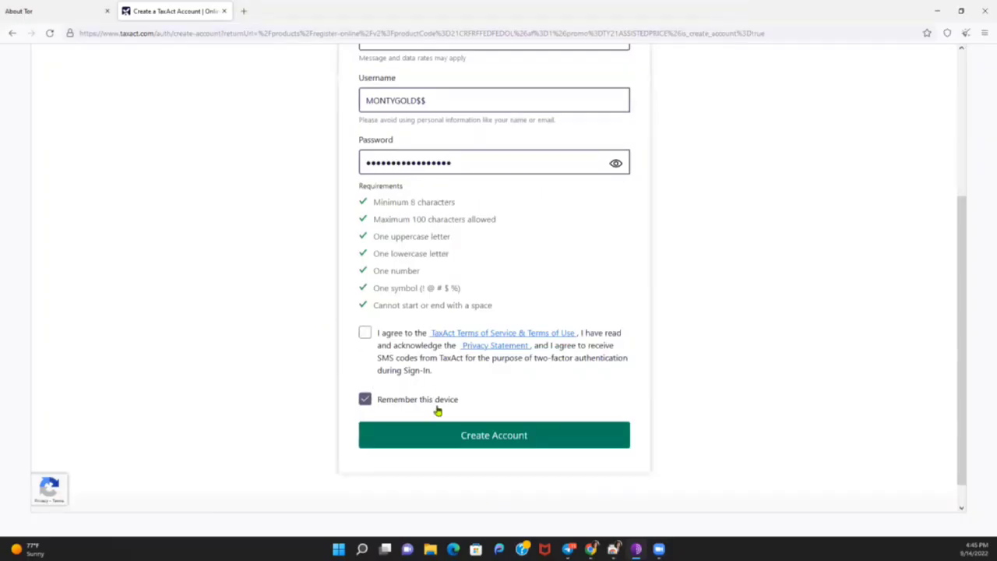
{"action": "left_click", "coordinate": [503, 438]}
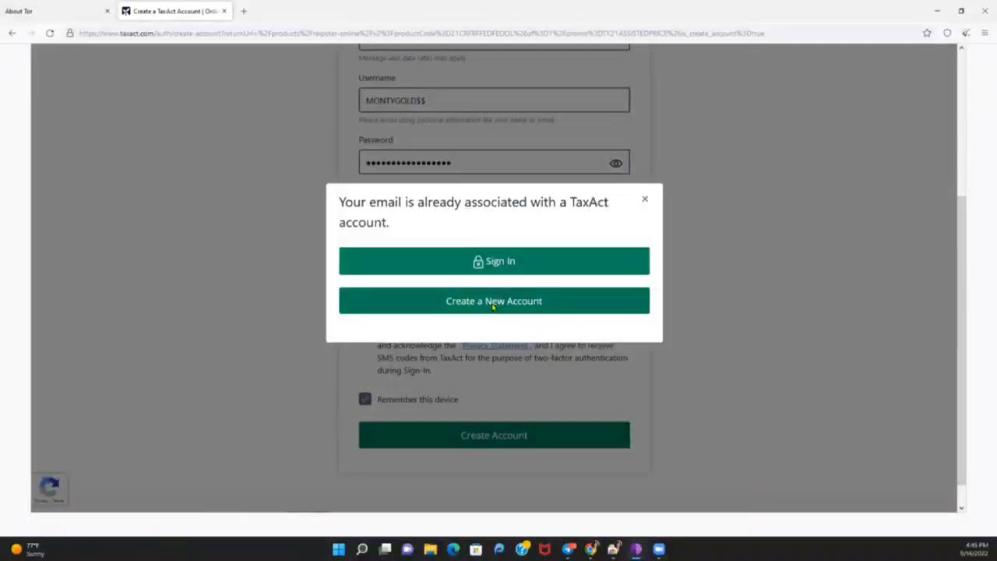
- Proceed with creating a new account anyway, then restore the Chrome window
{"action": "left_click", "coordinate": [492, 305]}
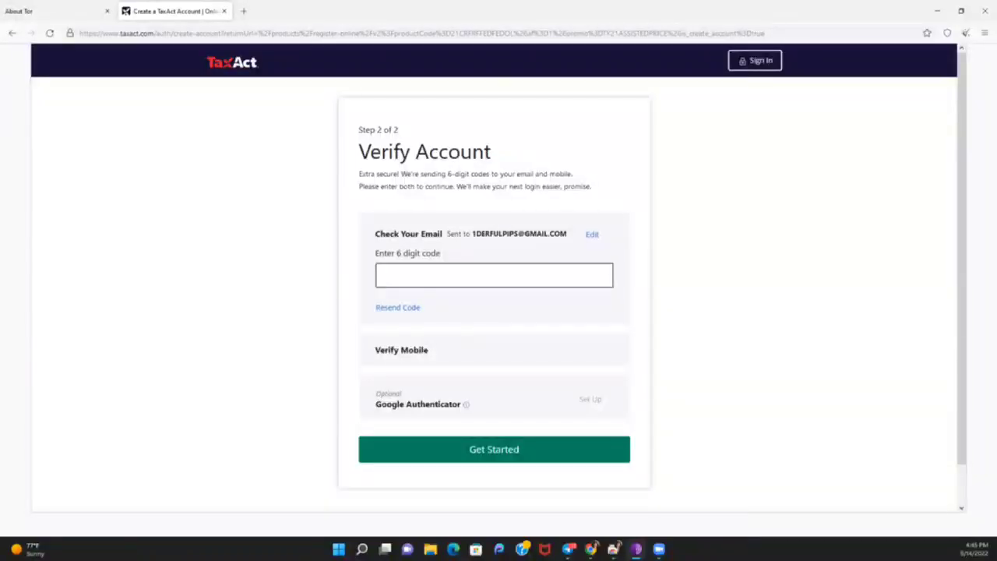
{"action": "left_click", "coordinate": [591, 549]}
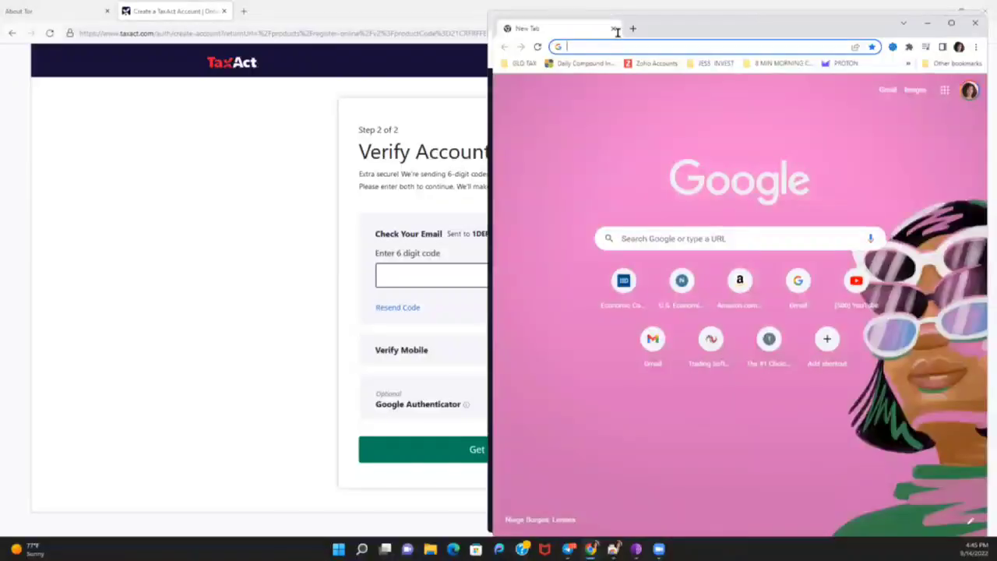
- Open Gmail in Chrome to look for the verification code, then return to TaxAct
{"action": "left_click", "coordinate": [889, 91]}
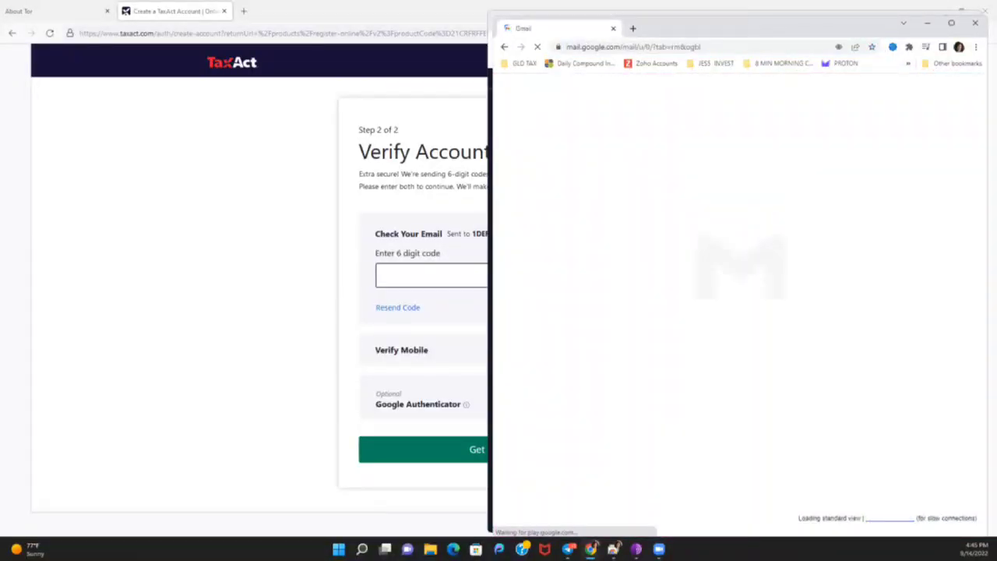
{"action": "left_click_drag", "start_coordinate": [845, 29], "coordinate": [849, 0]}
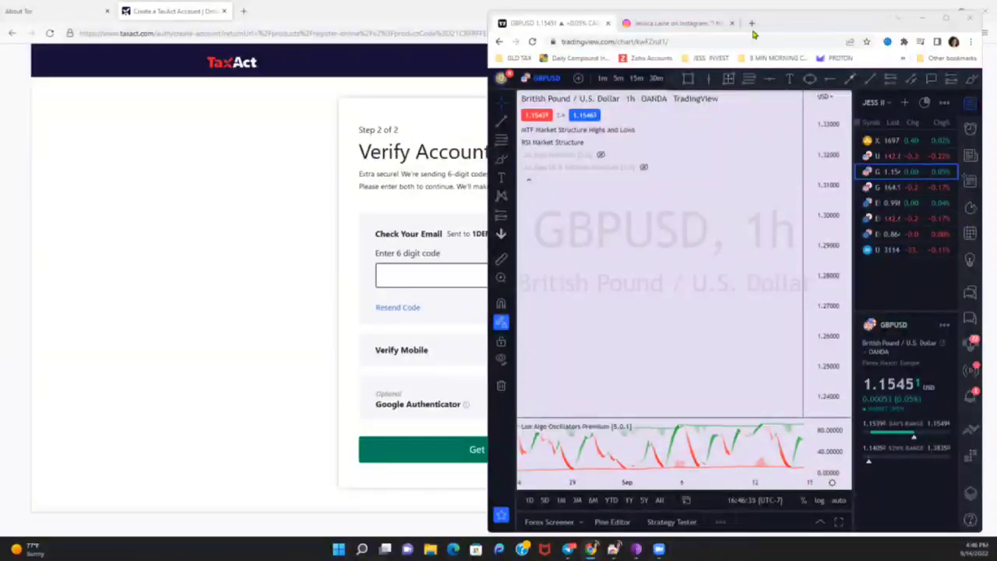
{"action": "left_click", "coordinate": [894, 16]}
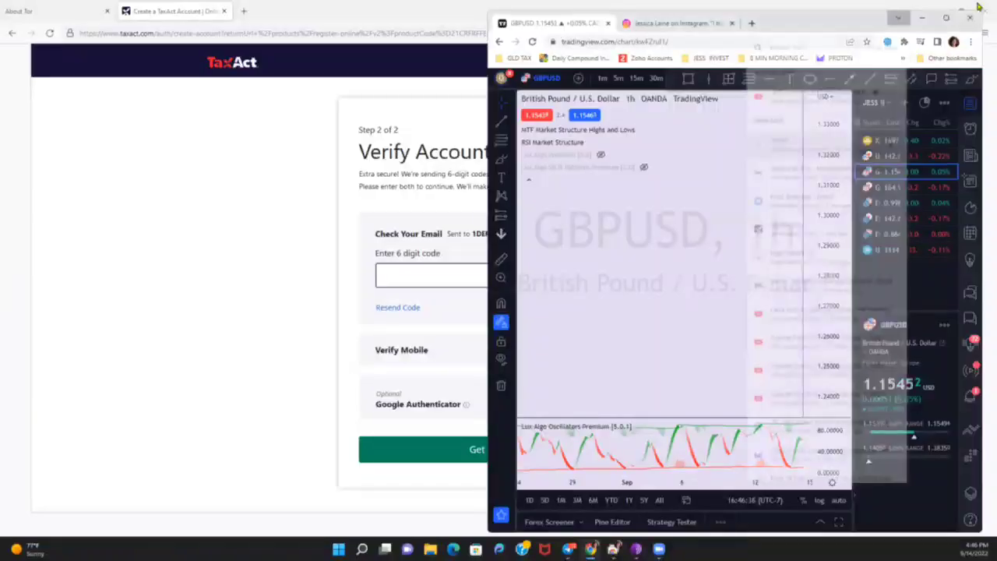
{"action": "left_click", "coordinate": [862, 5]}
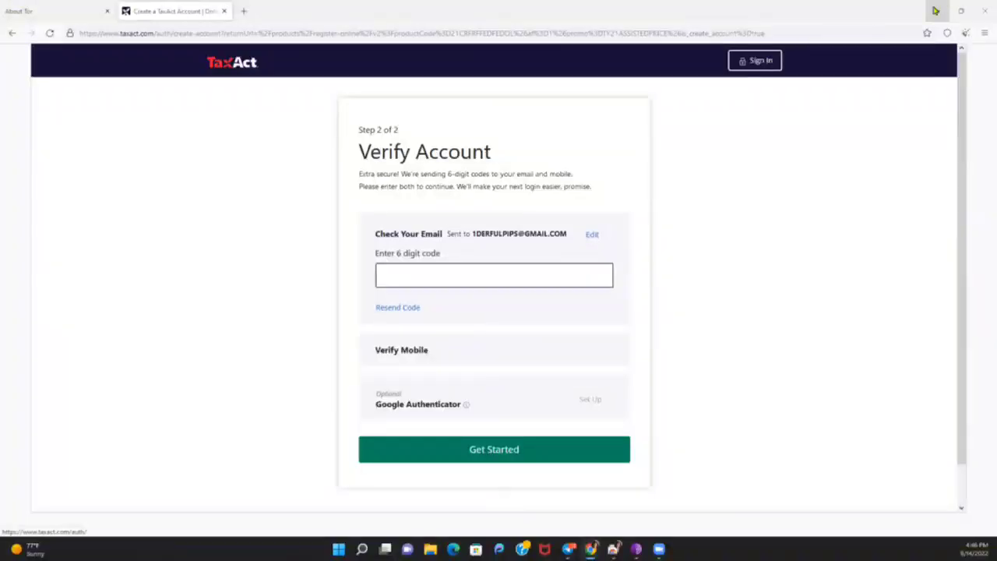
- From My Taxes, start a new 2021 return using the Free Federal edition
{"action": "left_click", "coordinate": [960, 11]}
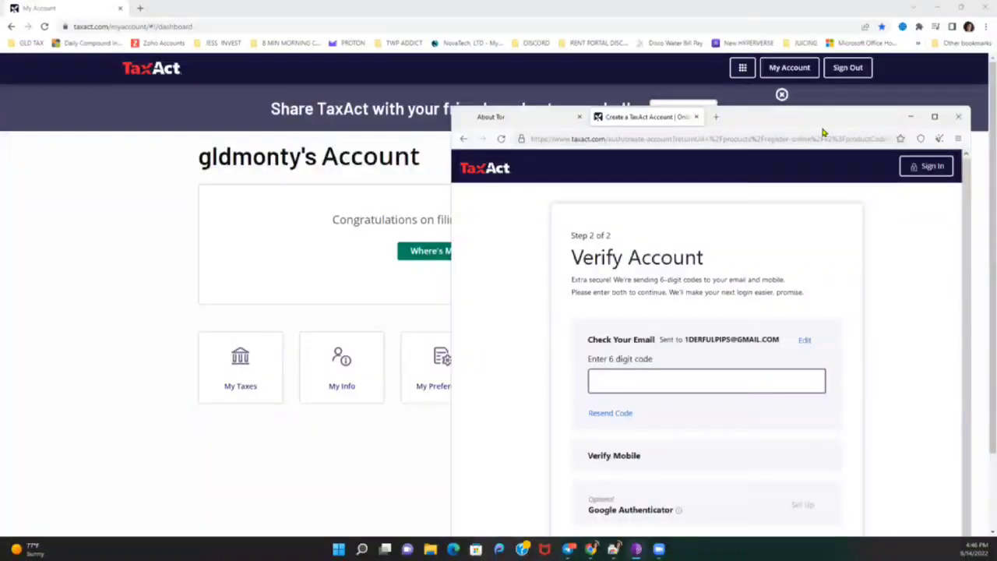
{"action": "left_click_drag", "start_coordinate": [820, 126], "coordinate": [996, 132]}
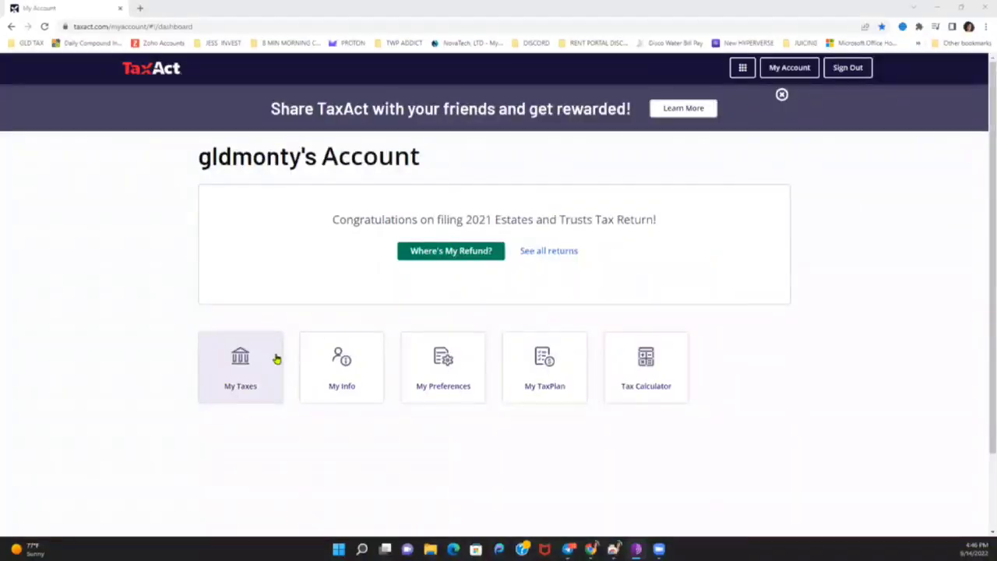
{"action": "left_click", "coordinate": [245, 382]}
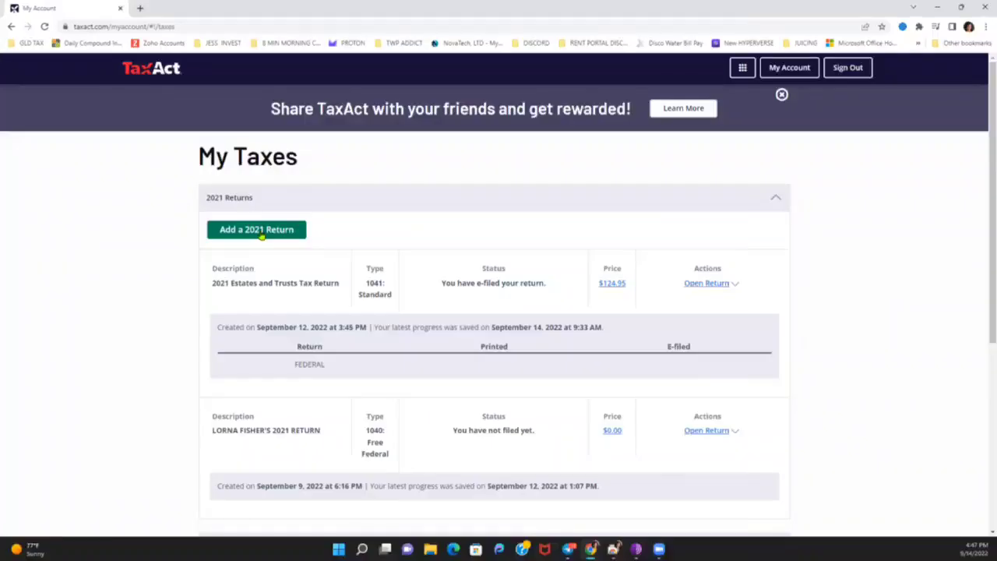
{"action": "left_click", "coordinate": [261, 235]}
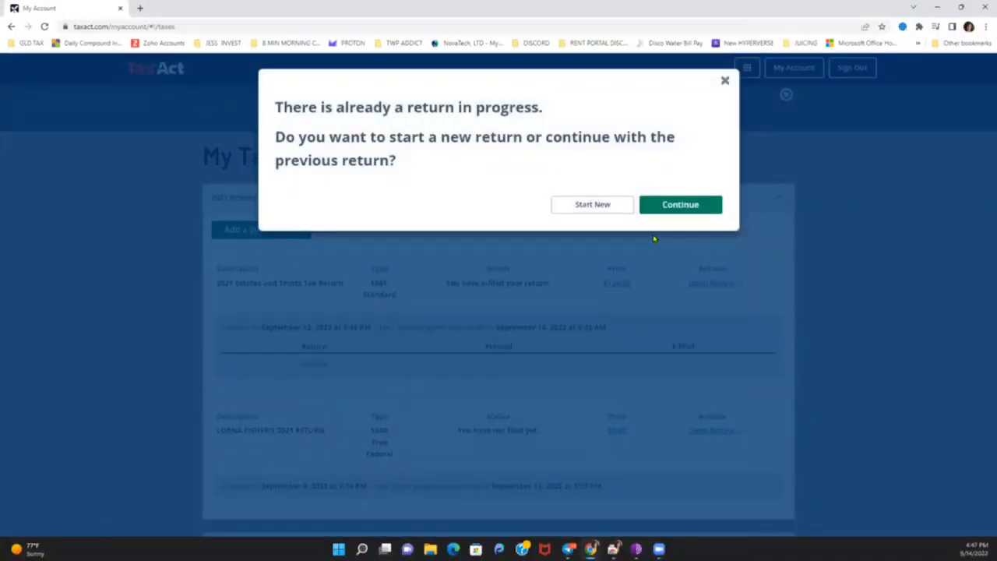
{"action": "left_click", "coordinate": [600, 215]}
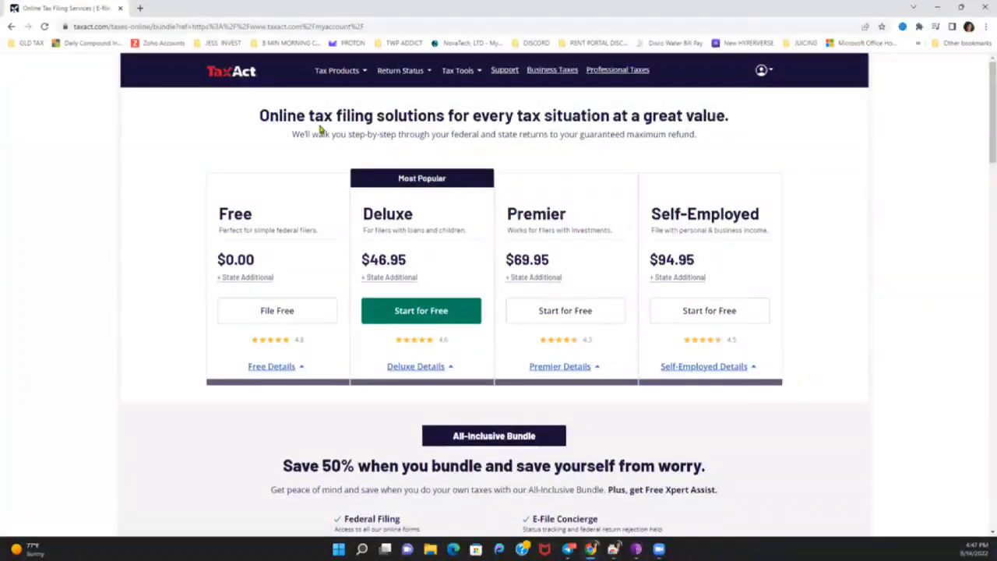
{"action": "left_click", "coordinate": [278, 314]}
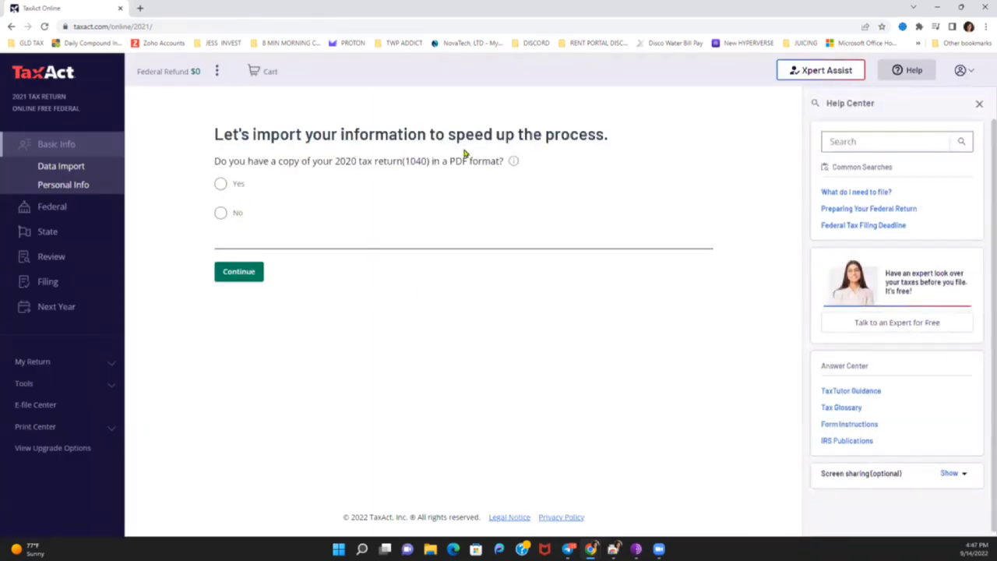
- Decline importing the 2020 return and continue past the Tell us about yourself page
{"action": "left_click", "coordinate": [221, 215]}
{"action": "left_click", "coordinate": [241, 274]}
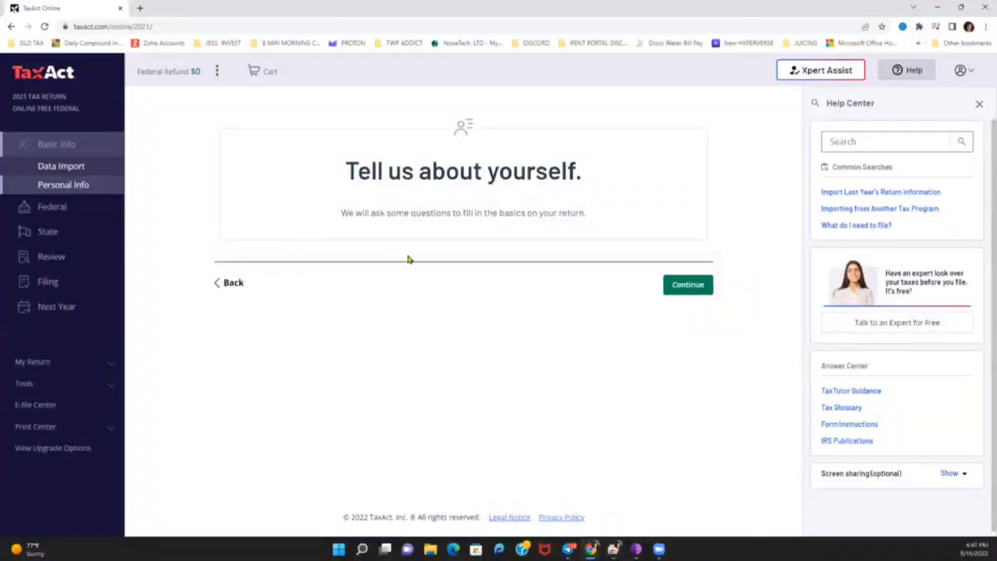
{"action": "left_click", "coordinate": [687, 287]}
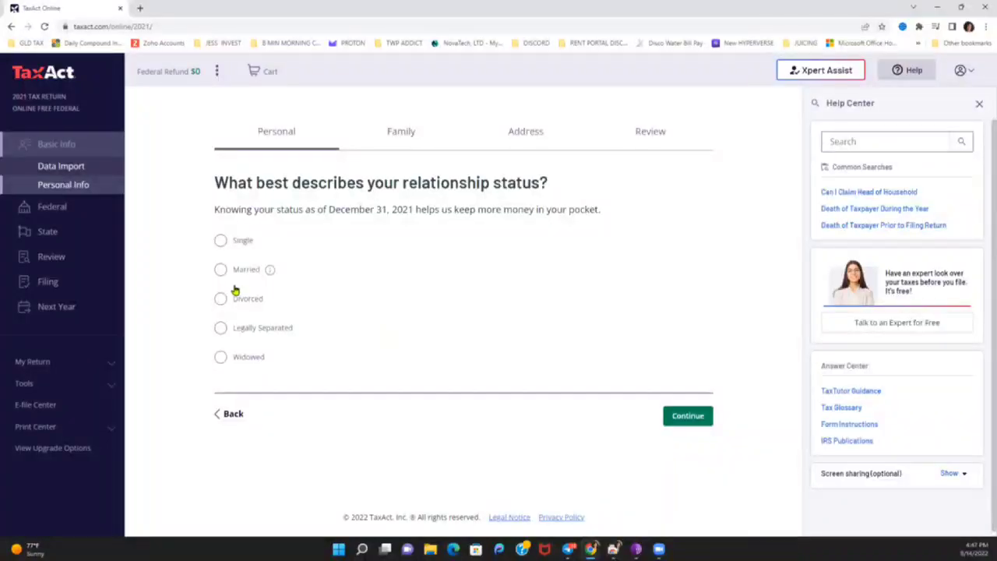
- Step through the personal info, dependent, family and address pages without entering any details
{"action": "left_click", "coordinate": [688, 417]}
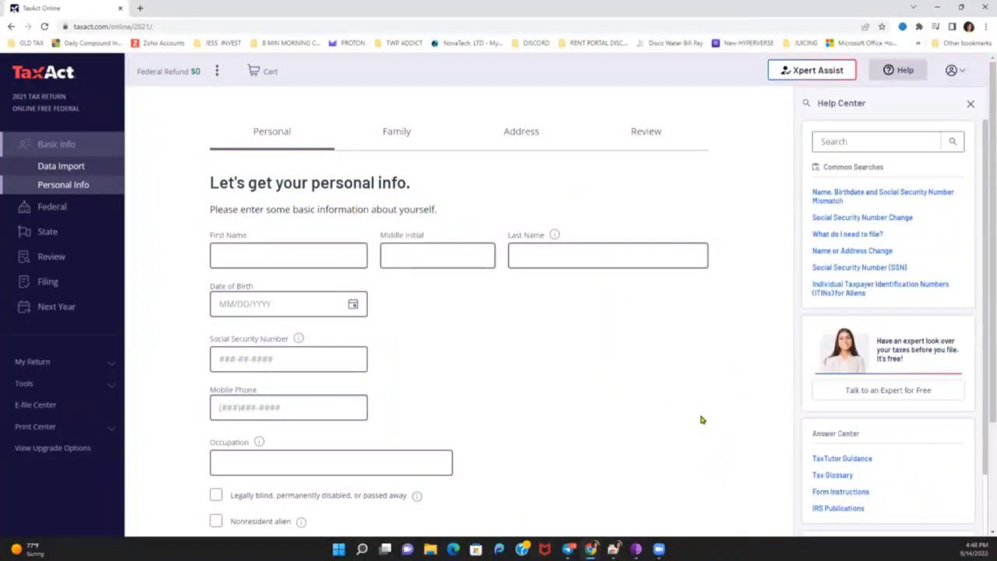
{"action": "scroll", "coordinate": [704, 454], "scroll_direction": "down", "scroll_amount": 3}
{"action": "left_click", "coordinate": [685, 479]}
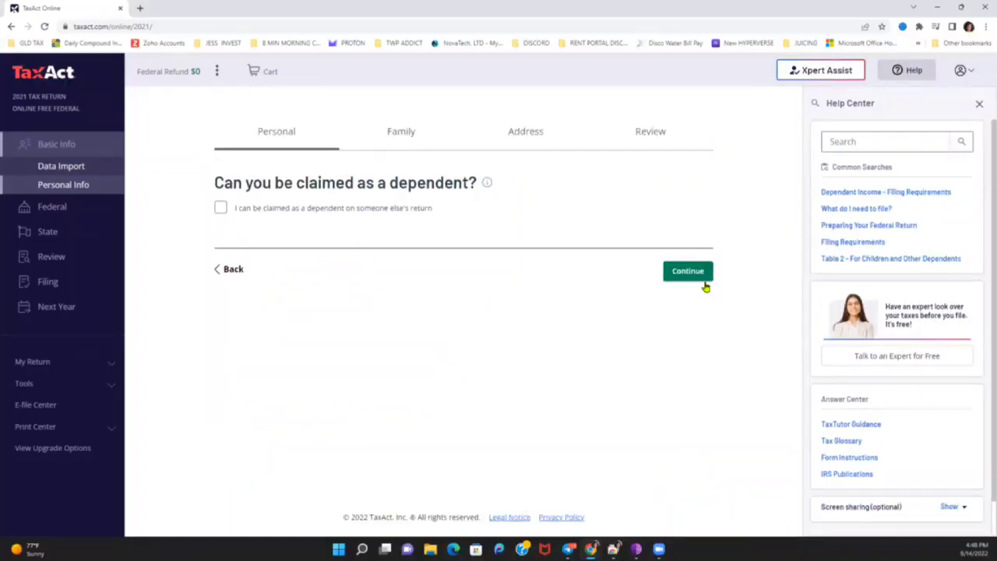
{"action": "left_click", "coordinate": [693, 277]}
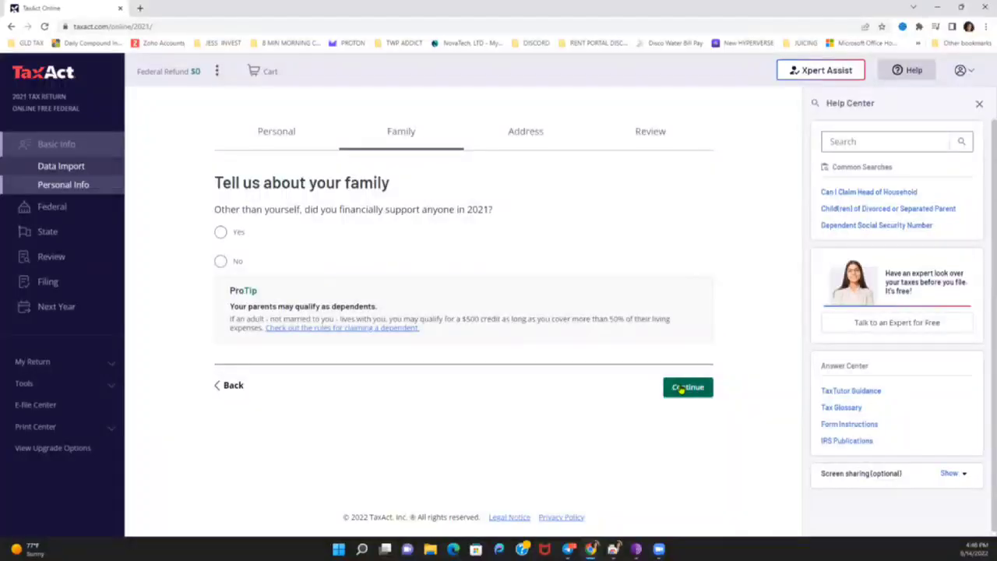
{"action": "left_click", "coordinate": [231, 384]}
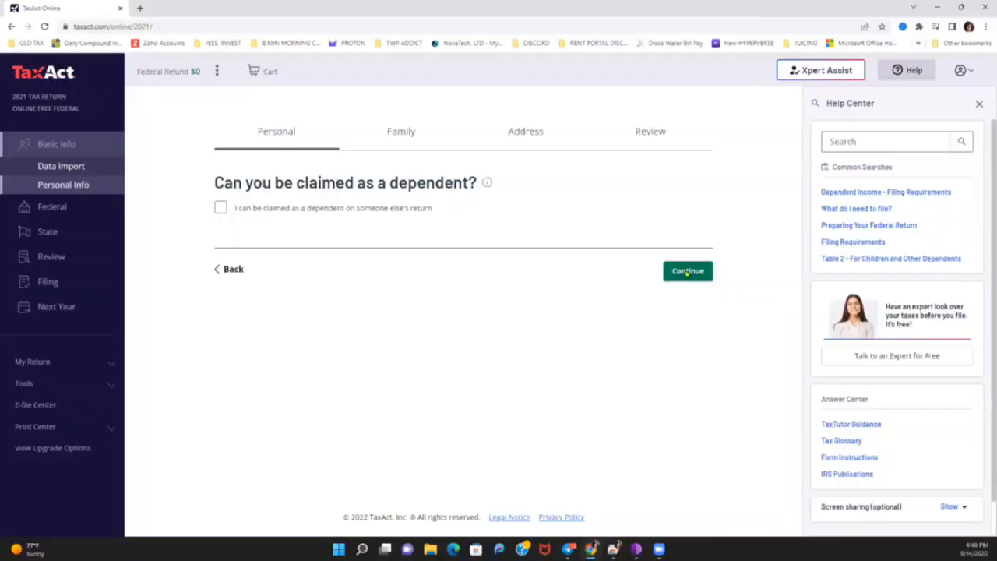
{"action": "left_click", "coordinate": [686, 272]}
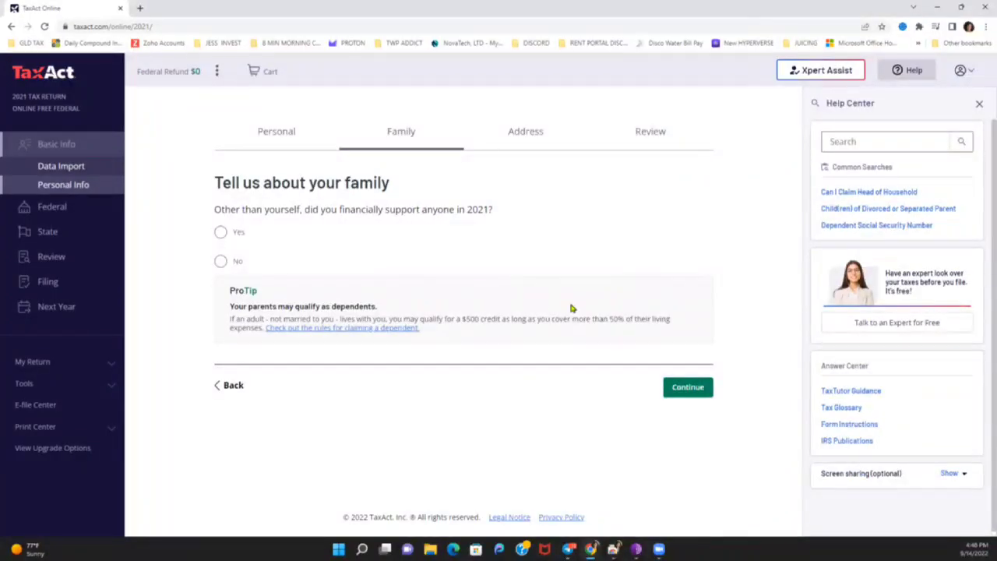
{"action": "left_click", "coordinate": [686, 396]}
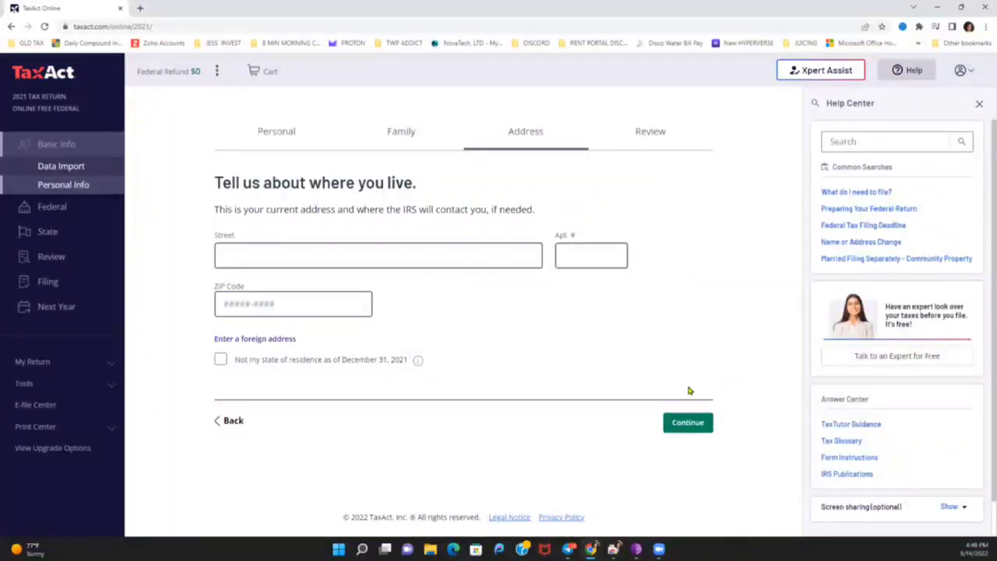
{"action": "left_click", "coordinate": [699, 422]}
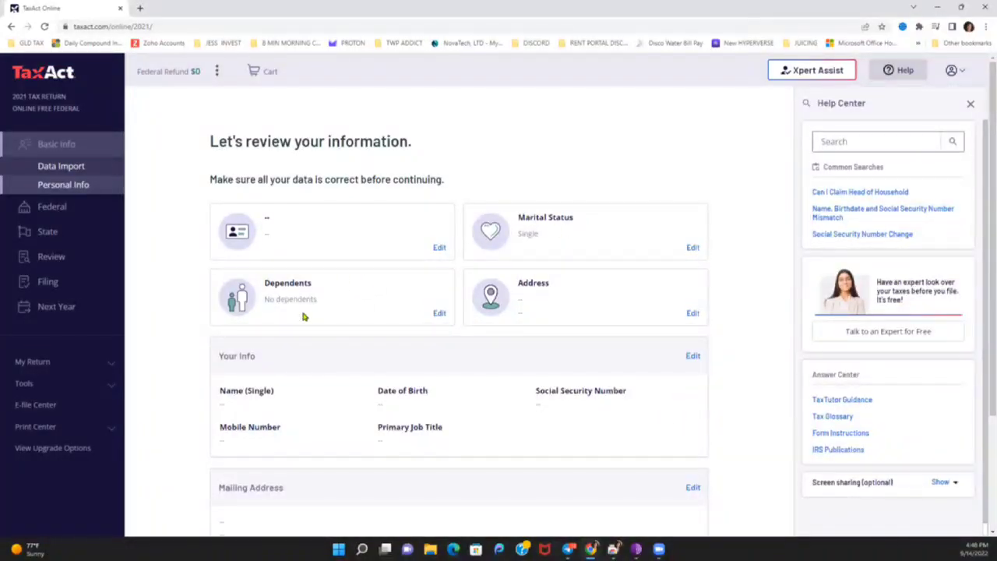
- Confirm the information review and accept the Single filing status recommendation
{"action": "scroll", "coordinate": [350, 418], "scroll_direction": "down", "scroll_amount": 2}
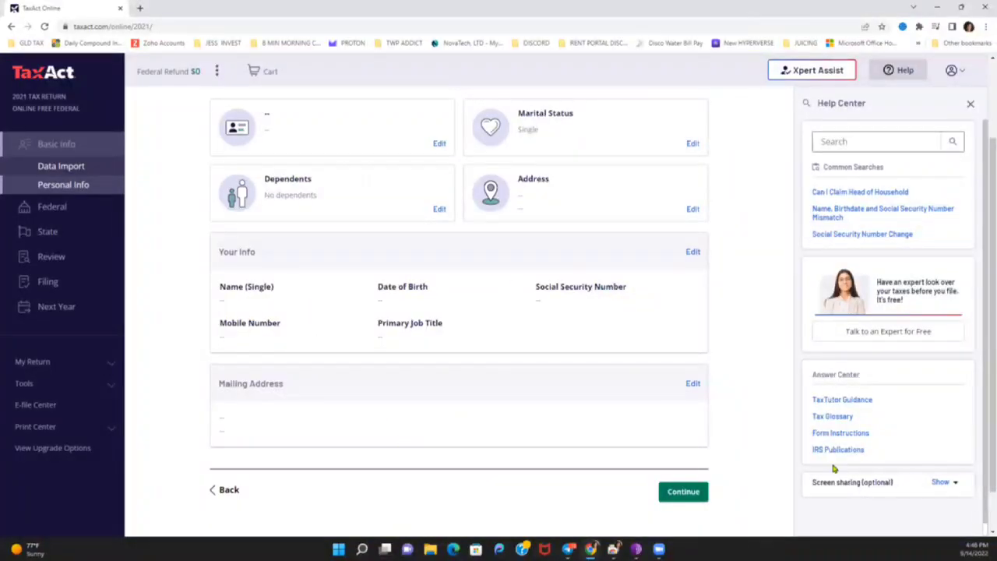
{"action": "left_click", "coordinate": [683, 491]}
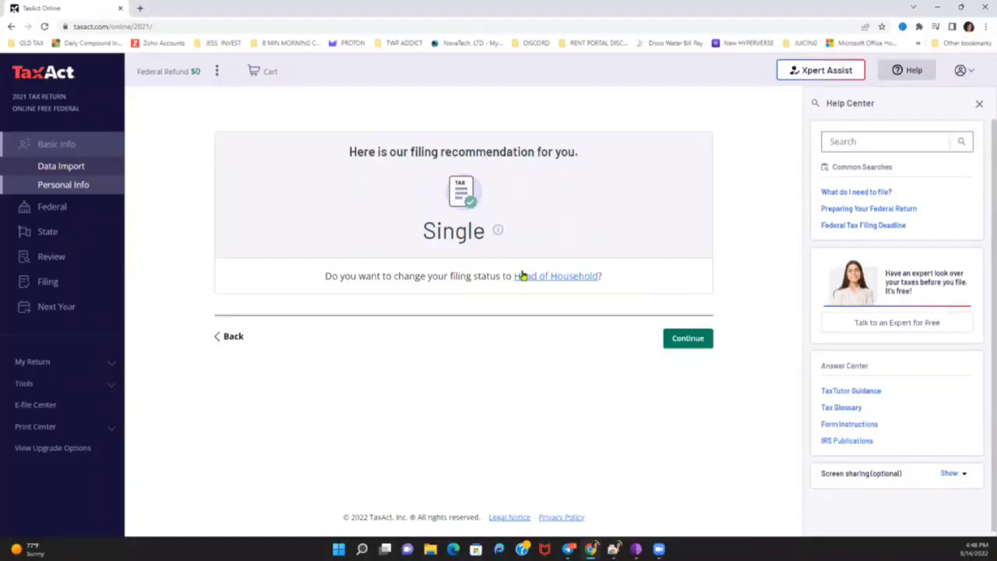
{"action": "left_click", "coordinate": [674, 344]}
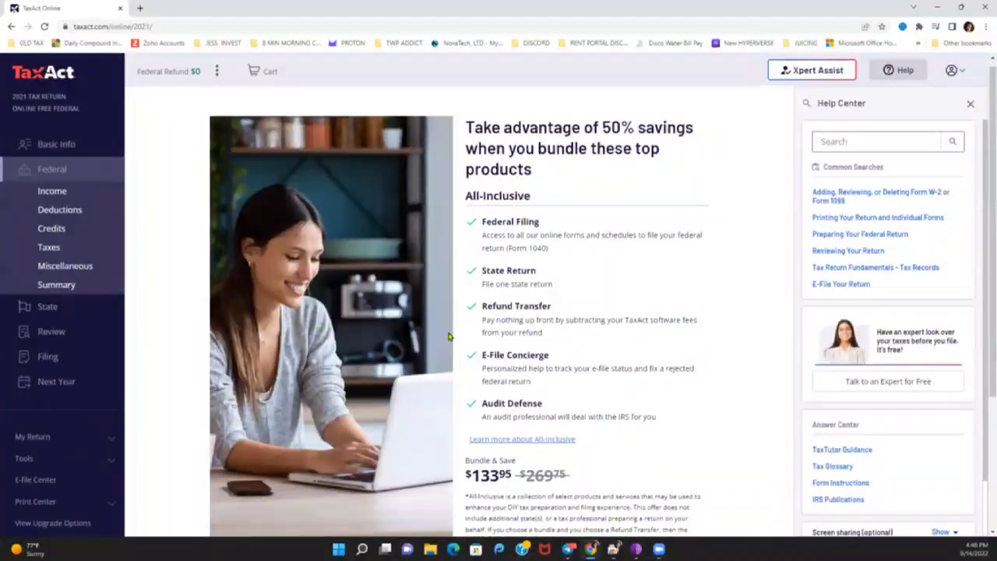
- Leave the bundle offer for the review page, then reopen the Basic Info and Federal sections
{"action": "scroll", "coordinate": [195, 240], "scroll_direction": "down", "scroll_amount": 1}
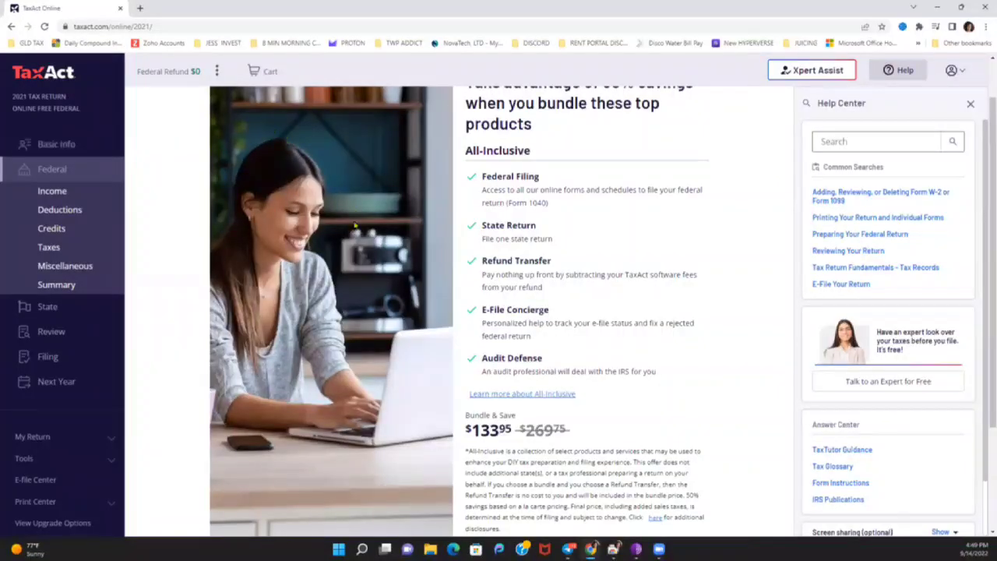
{"action": "scroll", "coordinate": [355, 226], "scroll_direction": "down", "scroll_amount": 2}
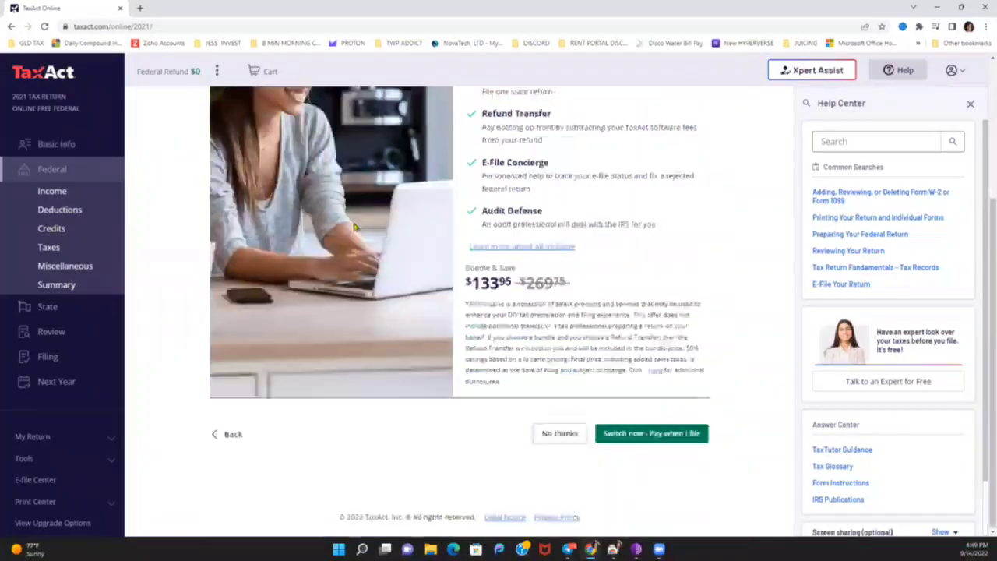
{"action": "left_click", "coordinate": [232, 434]}
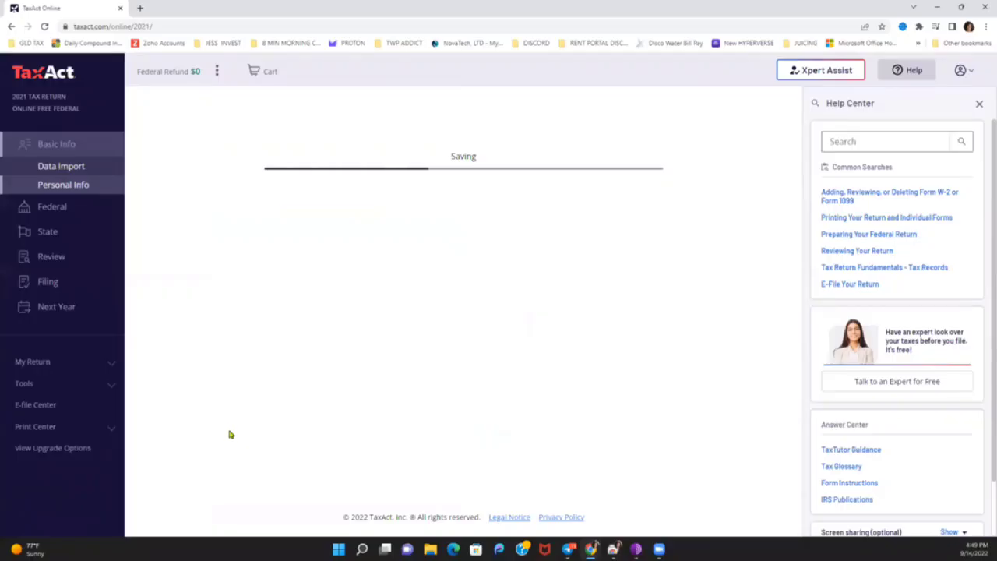
{"action": "left_click", "coordinate": [225, 340]}
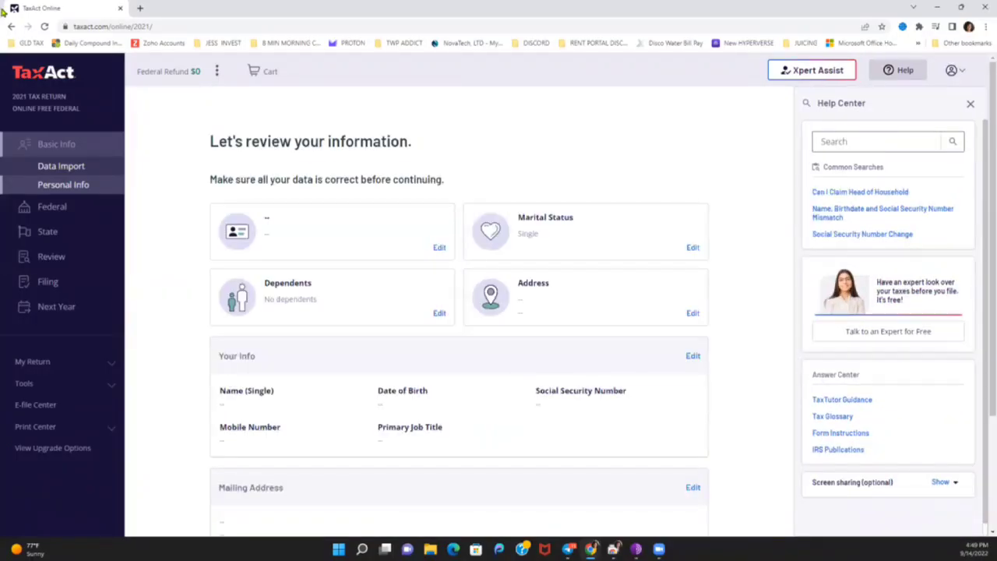
{"action": "left_click", "coordinate": [74, 146]}
{"action": "left_click", "coordinate": [60, 208]}
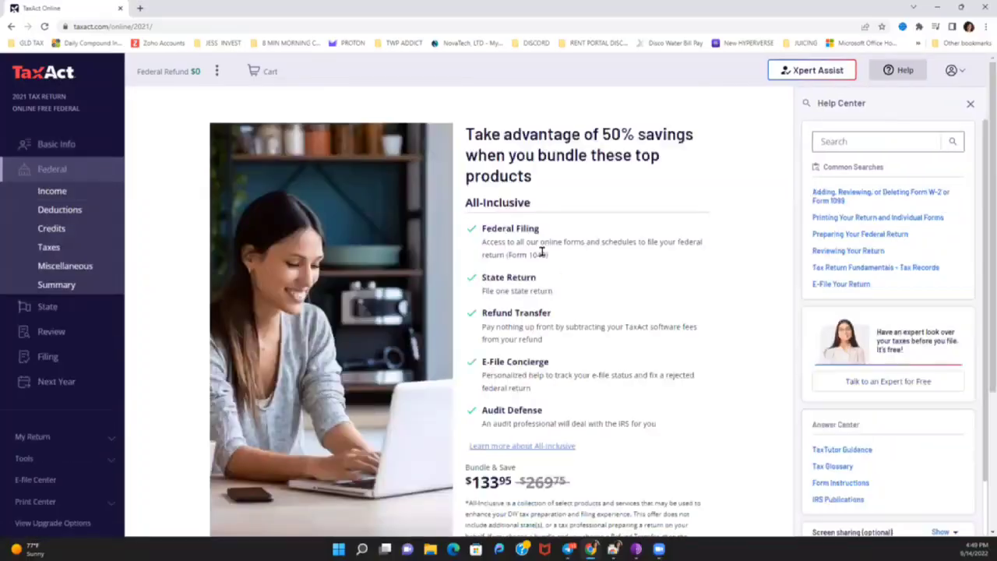
- Go back from the bundle offer past the review page to the address page
{"action": "scroll", "coordinate": [536, 280], "scroll_direction": "down", "scroll_amount": 3}
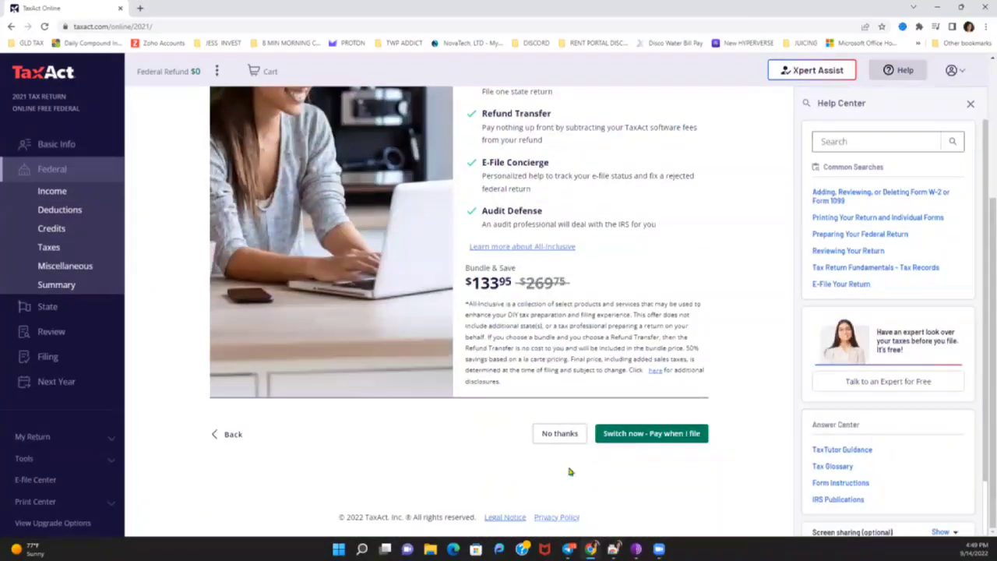
{"action": "left_click", "coordinate": [229, 434]}
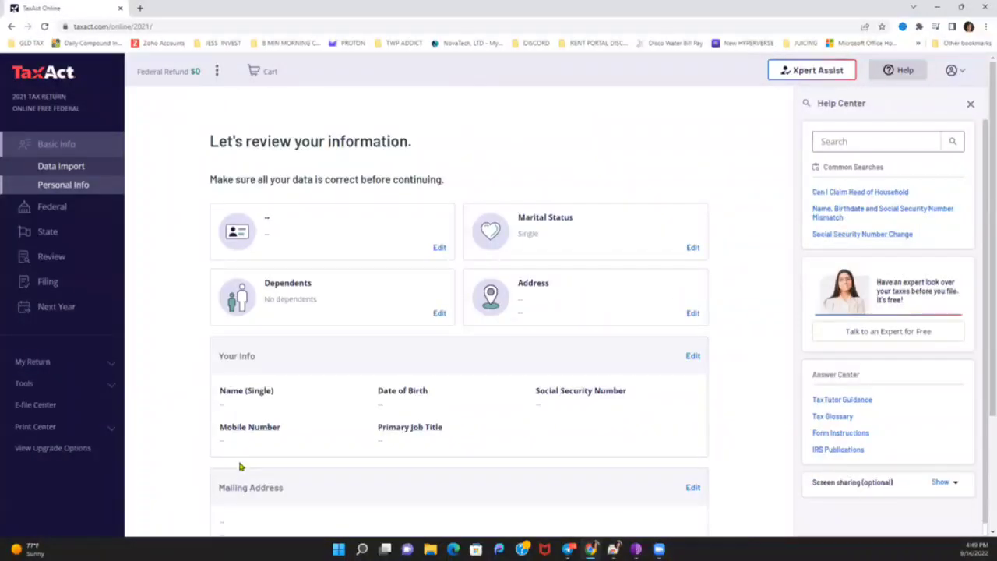
{"action": "scroll", "coordinate": [233, 483], "scroll_direction": "down", "scroll_amount": 3}
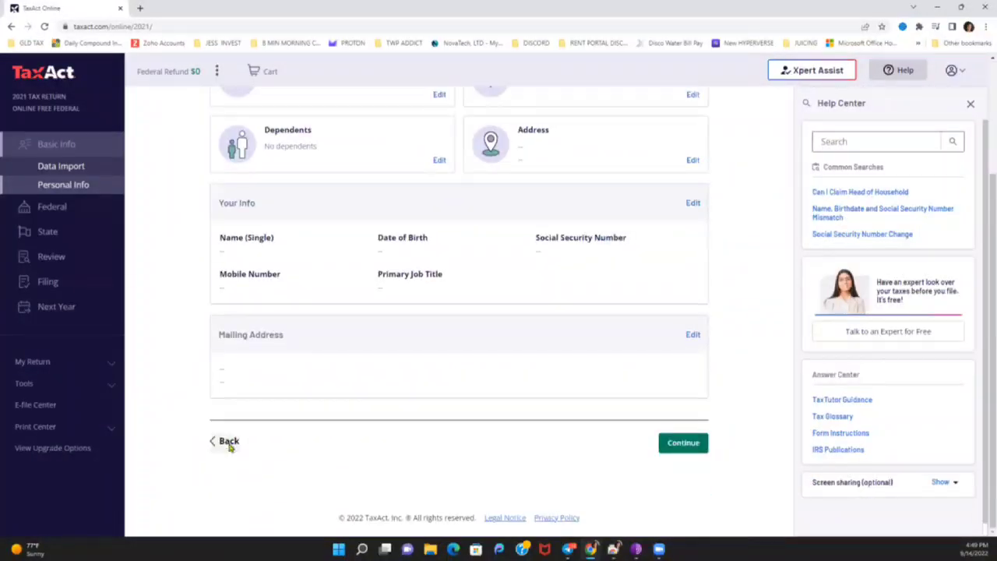
{"action": "left_click", "coordinate": [223, 442]}
{"action": "scroll", "coordinate": [257, 410], "scroll_direction": "down", "scroll_amount": 3}
{"action": "left_click", "coordinate": [223, 442]}
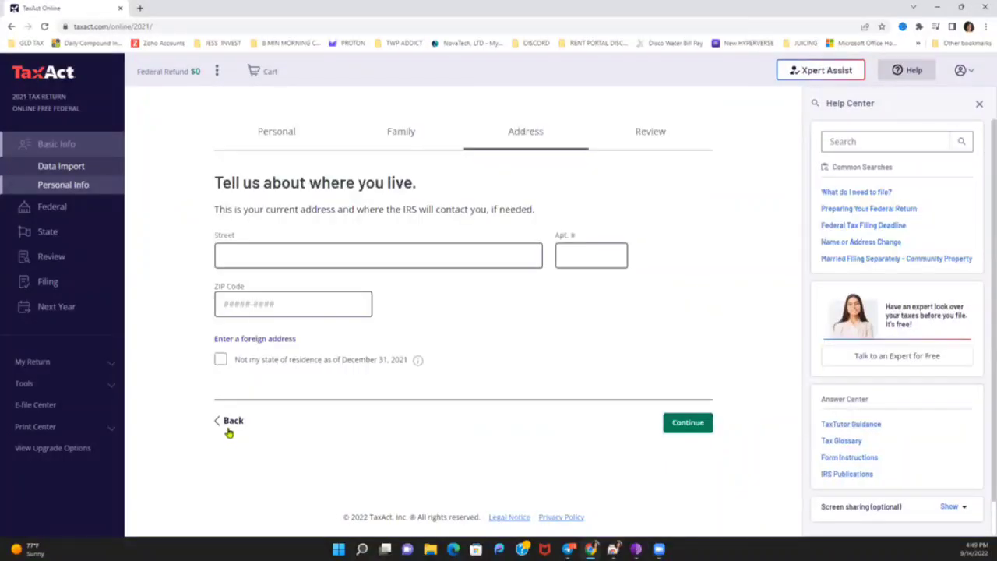
- Go back through the family, dependent, personal info and relationship pages to the import question
{"action": "left_click", "coordinate": [230, 424]}
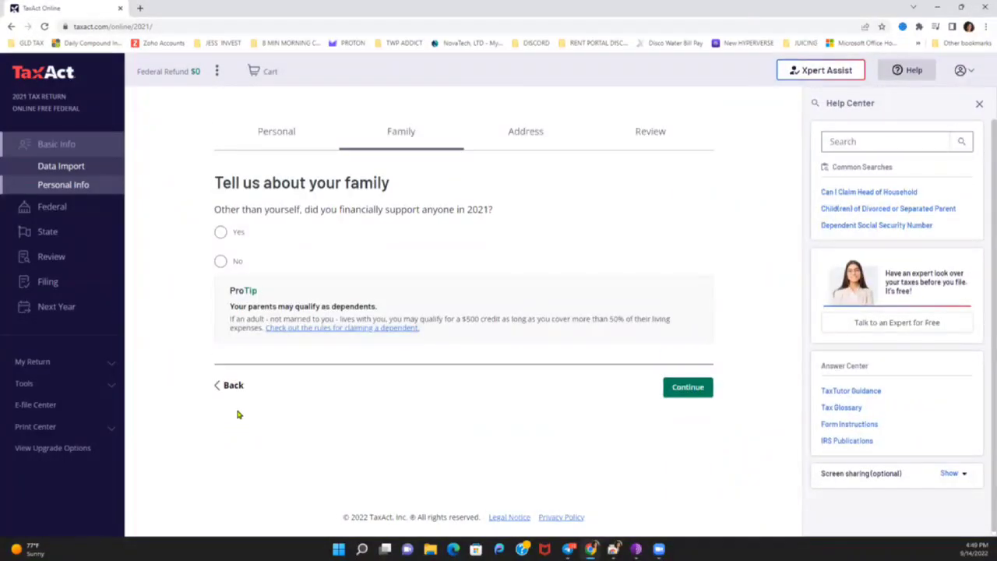
{"action": "left_click", "coordinate": [235, 387]}
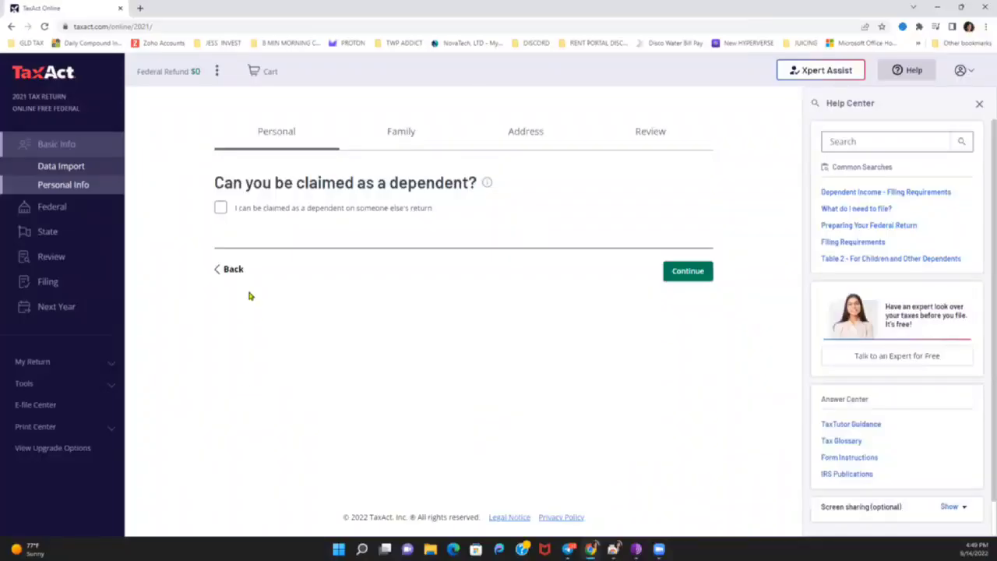
{"action": "left_click", "coordinate": [224, 270]}
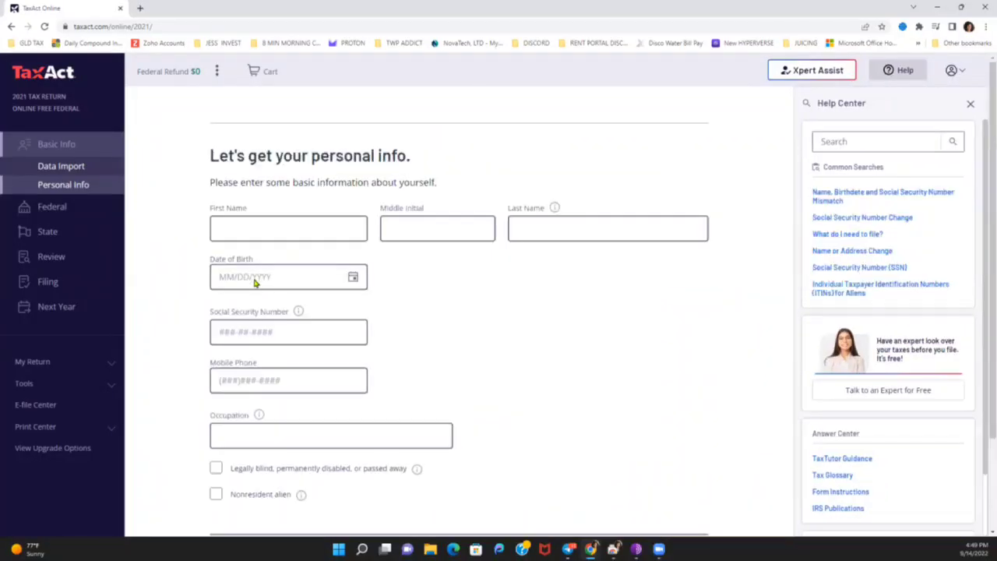
{"action": "scroll", "coordinate": [234, 409], "scroll_direction": "down", "scroll_amount": 3}
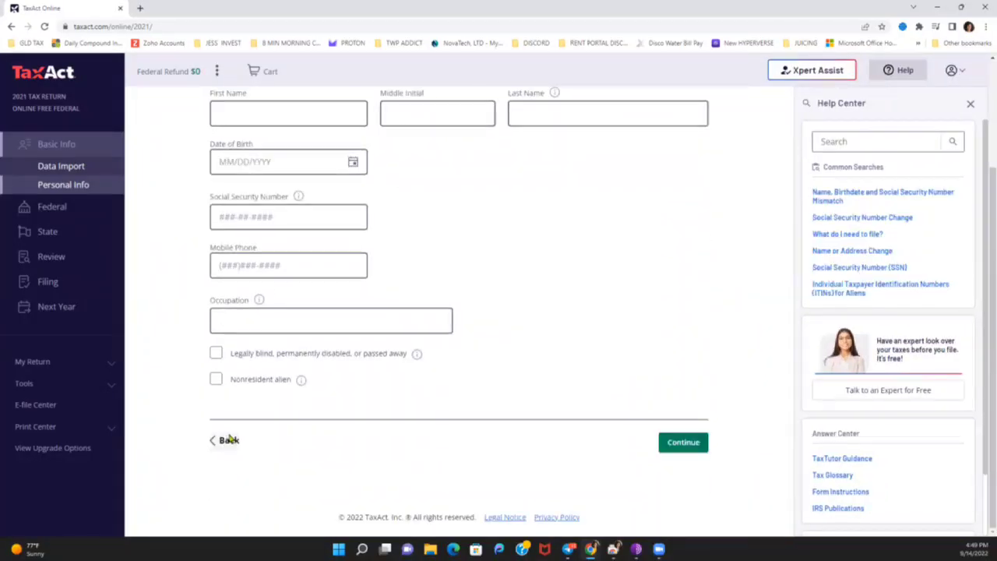
{"action": "left_click", "coordinate": [229, 439]}
{"action": "left_click", "coordinate": [234, 413]}
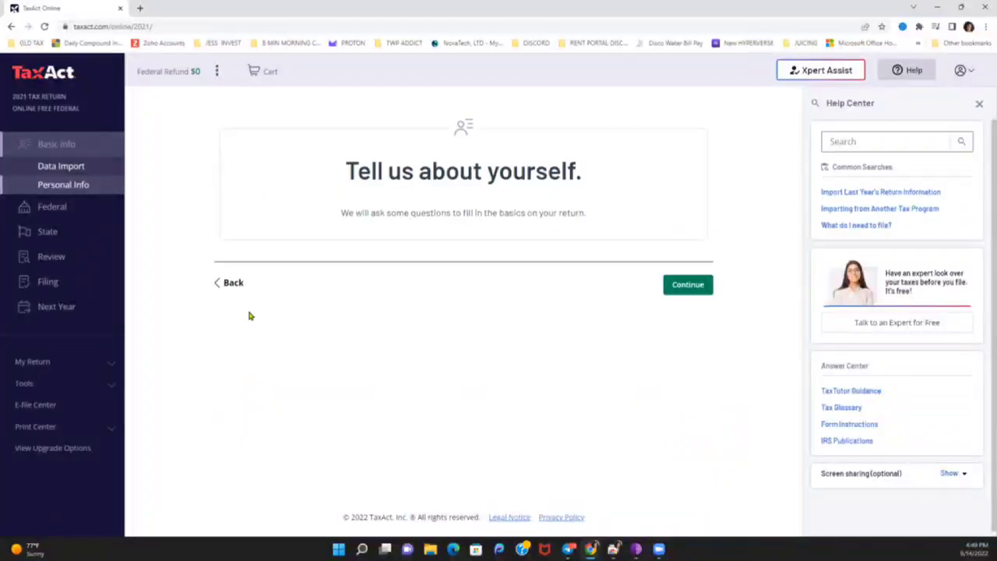
{"action": "left_click", "coordinate": [226, 285]}
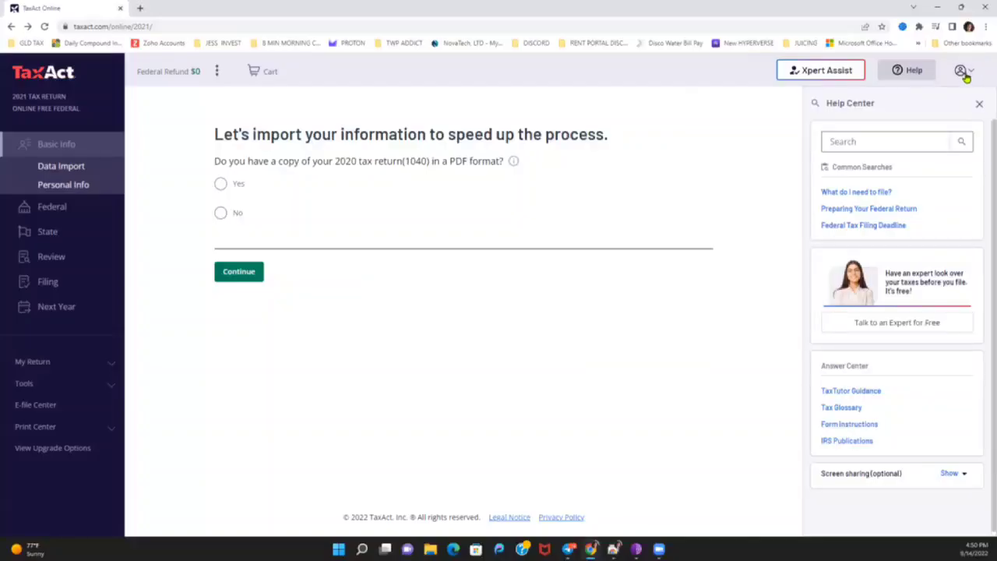
- Sign out of the TaxAct account and dismiss the feedback survey
{"action": "left_click", "coordinate": [963, 71]}
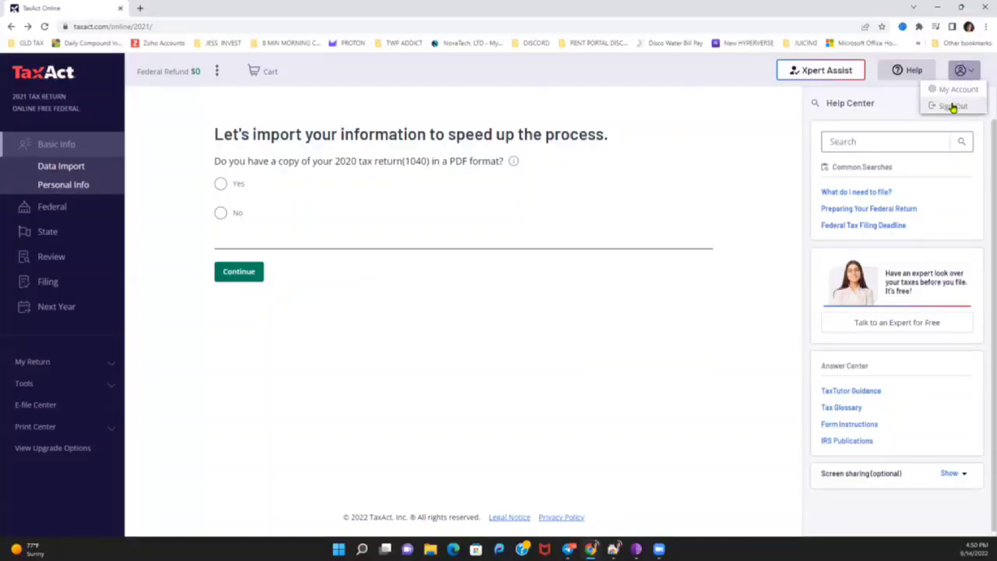
{"action": "left_click", "coordinate": [953, 106]}
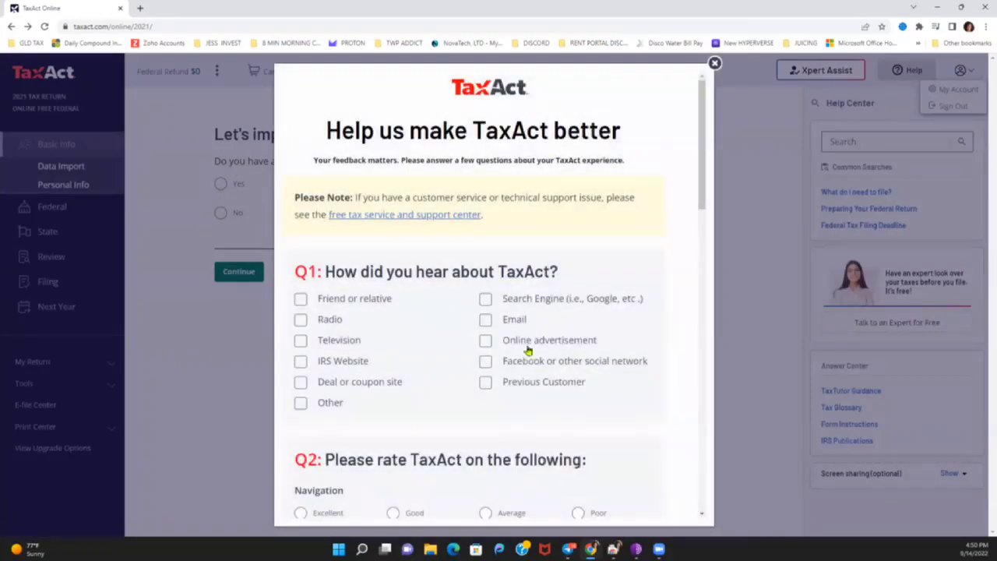
{"action": "left_click", "coordinate": [714, 63]}
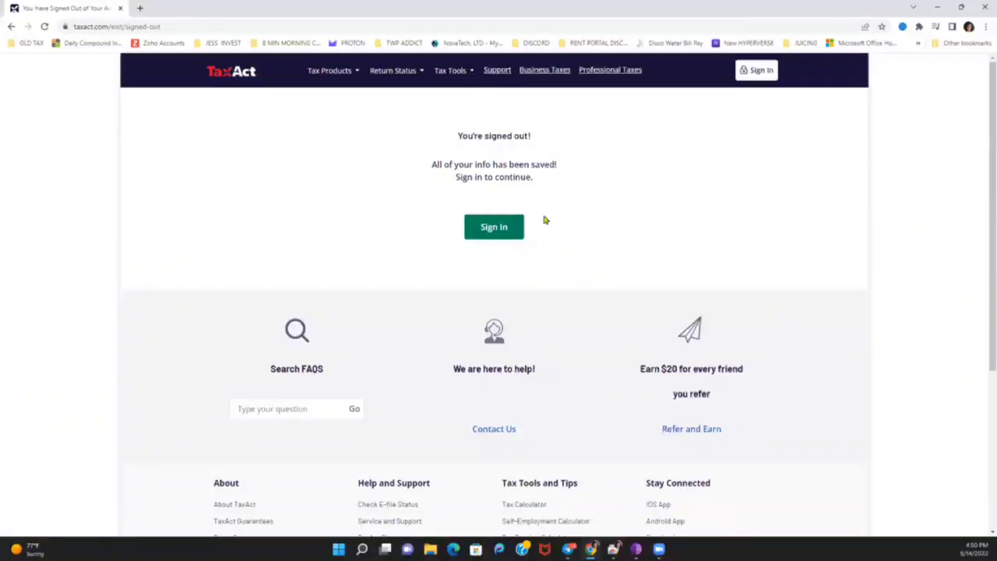
- Start a free Estates & Trusts return from its product page and sign in with saved credentials
{"action": "left_click", "coordinate": [350, 74]}
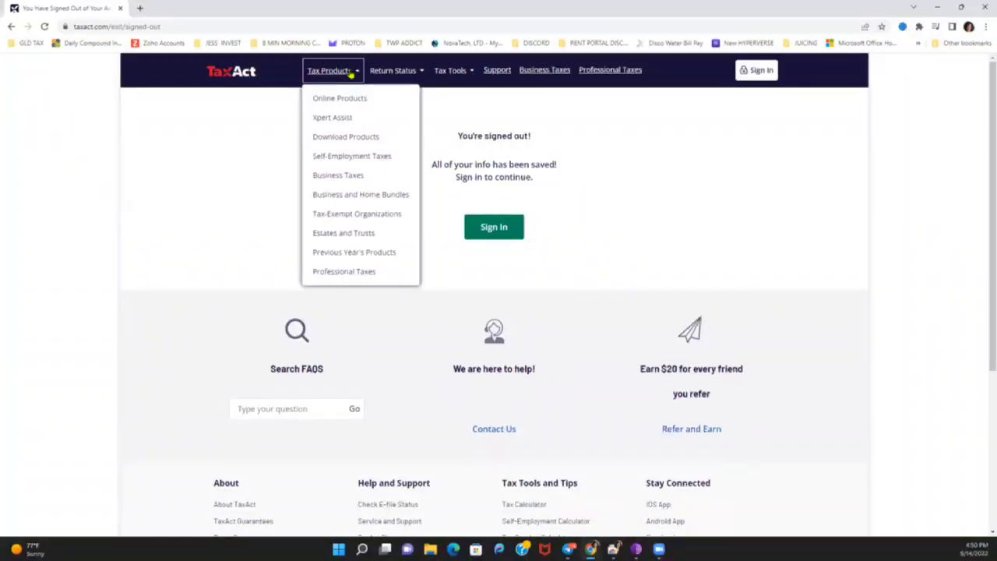
{"action": "left_click", "coordinate": [351, 237]}
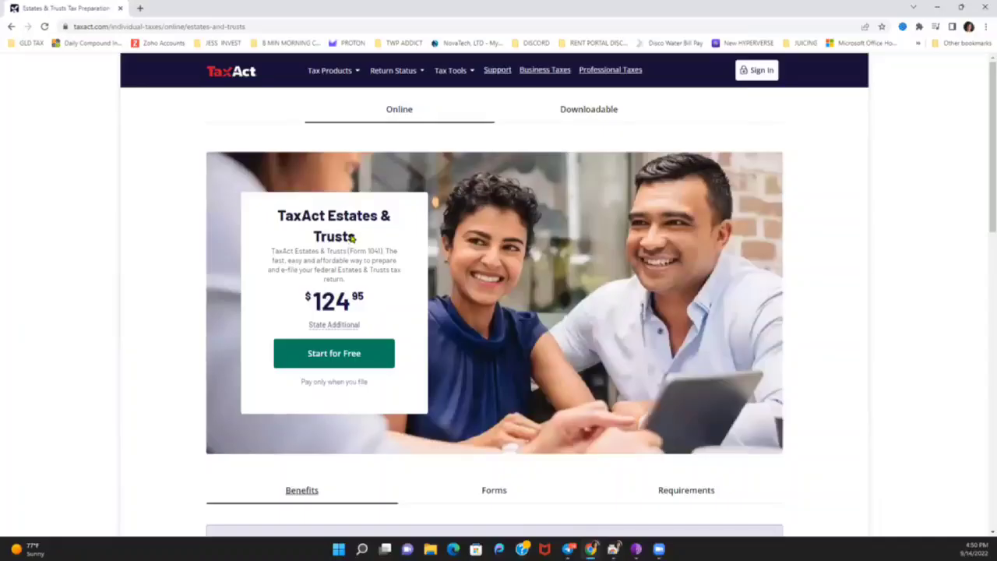
{"action": "scroll", "coordinate": [335, 261], "scroll_direction": "down", "scroll_amount": 2}
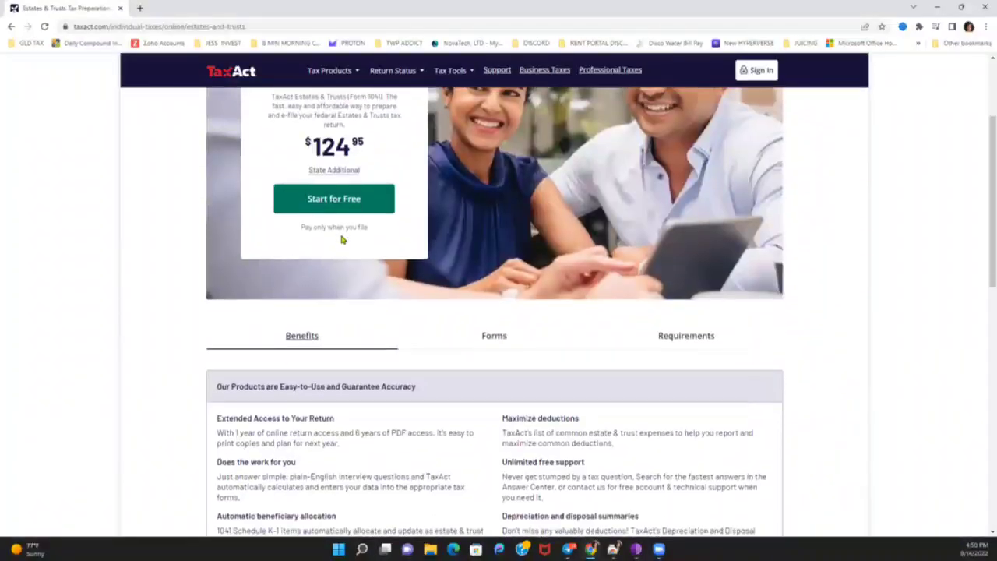
{"action": "left_click", "coordinate": [341, 206]}
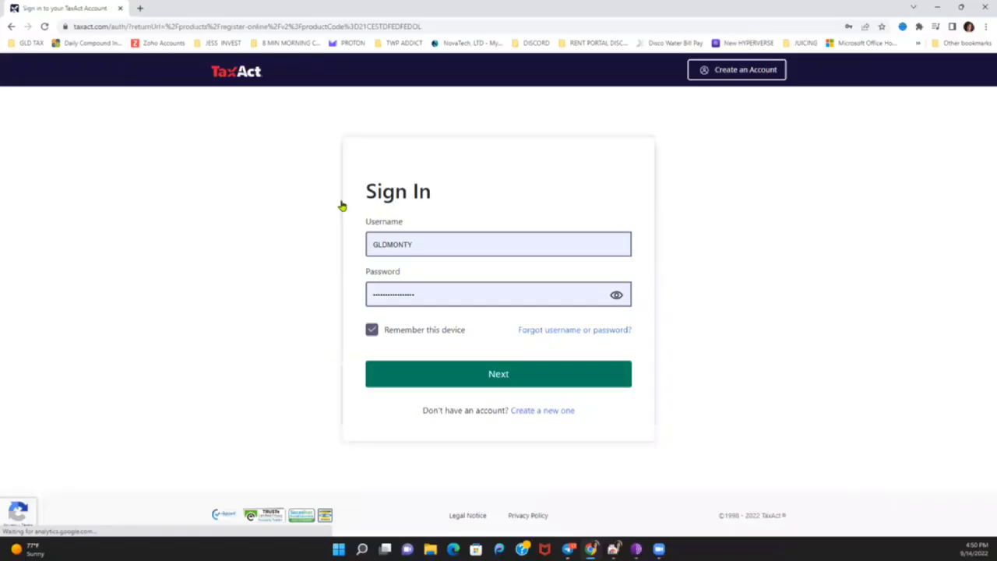
{"action": "left_click", "coordinate": [505, 378]}
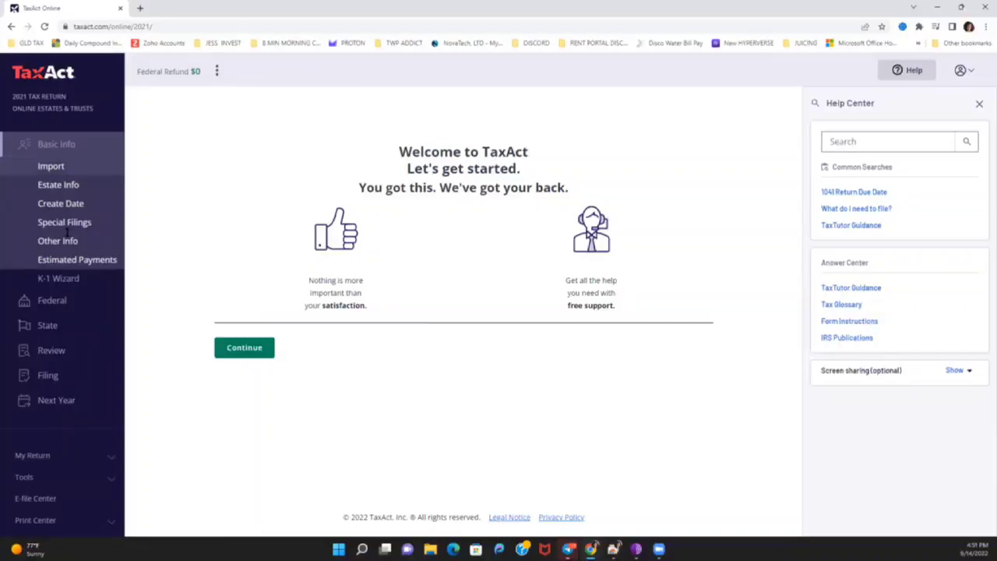
- Pass the welcome screen and continue without importing last year's return
{"action": "left_click", "coordinate": [262, 350]}
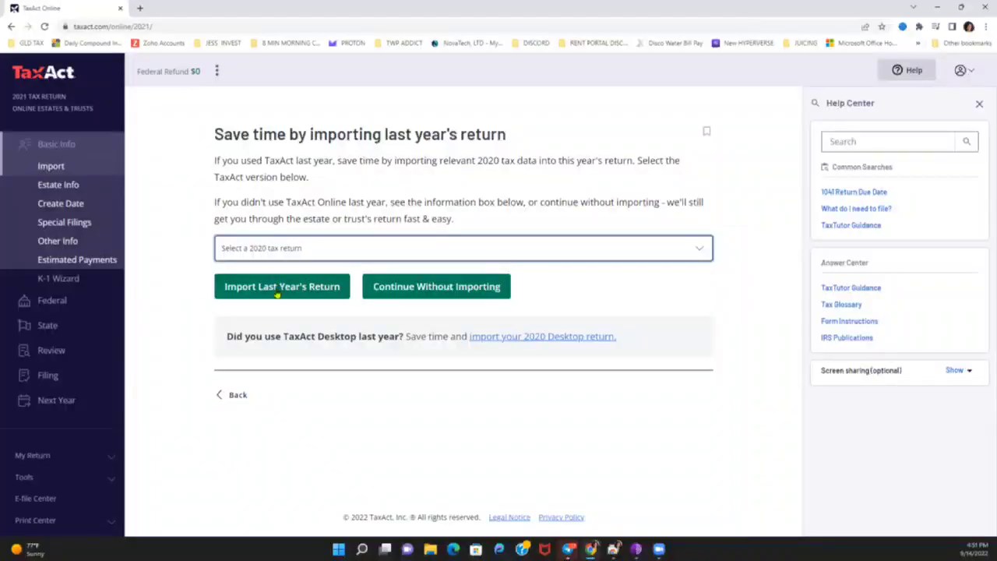
{"action": "left_click", "coordinate": [443, 286]}
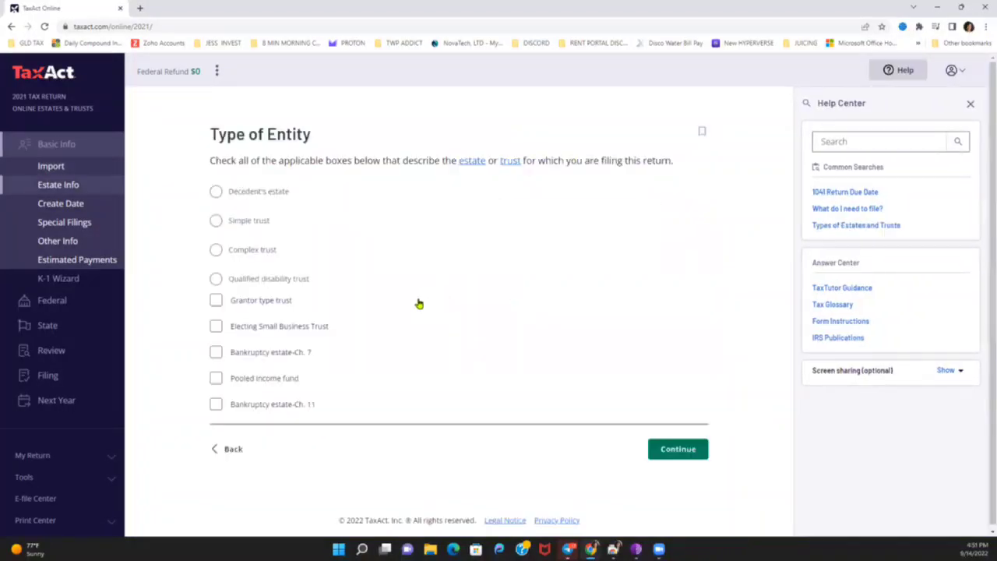
- Choose Simple trust and an individual fiduciary, leaving the name, fiduciary and address pages blank
{"action": "left_click", "coordinate": [216, 222]}
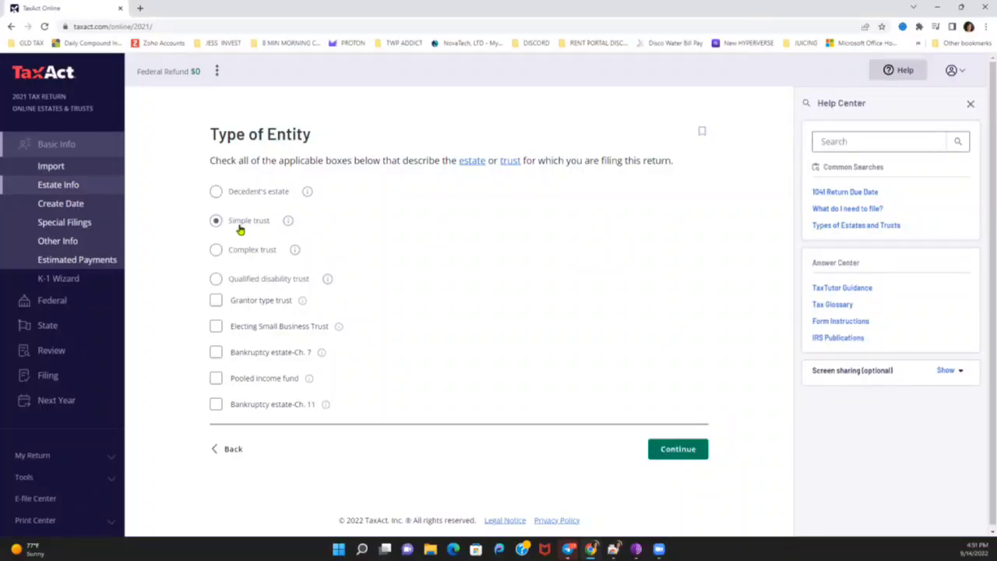
{"action": "left_click", "coordinate": [679, 456]}
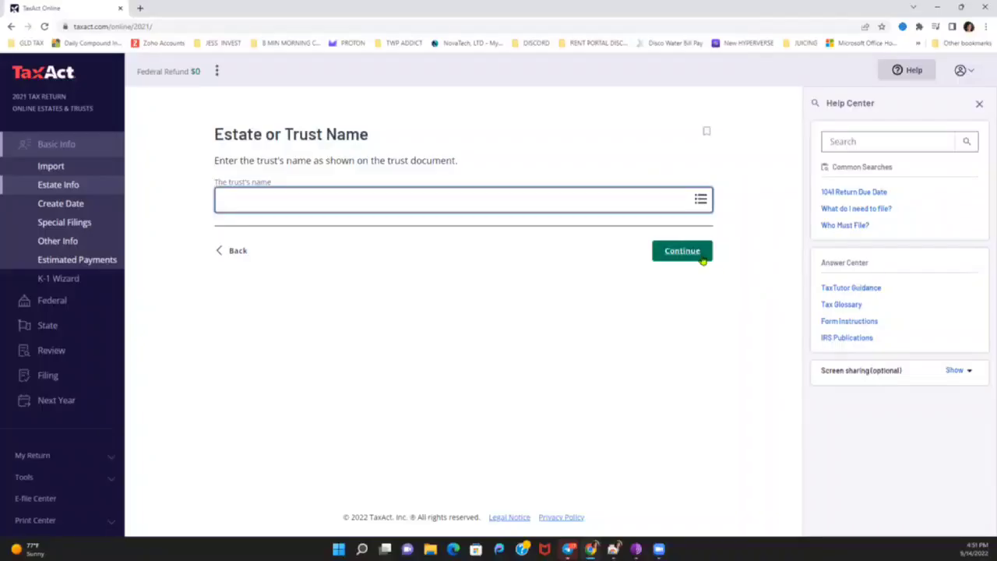
{"action": "left_click", "coordinate": [676, 253]}
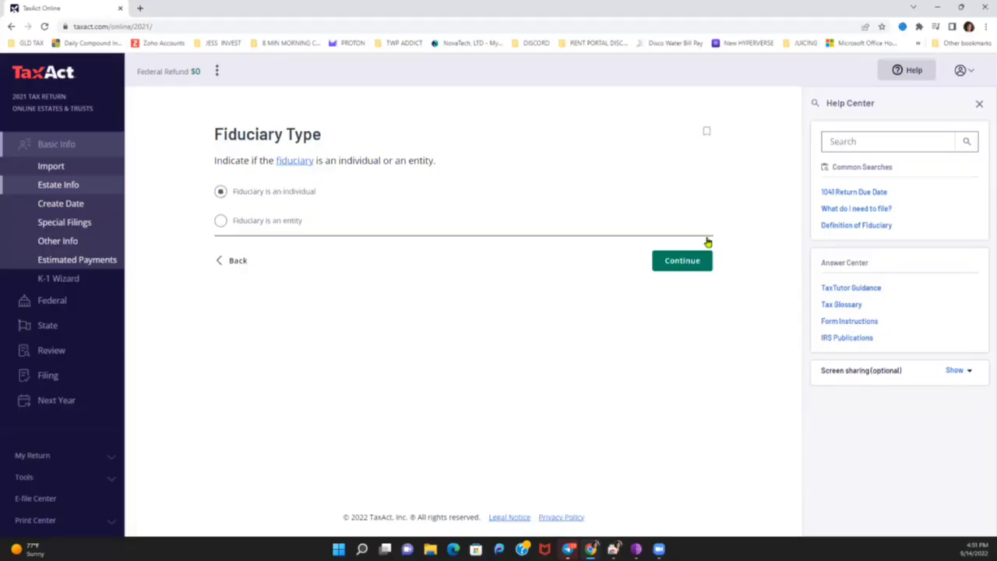
{"action": "left_click", "coordinate": [686, 263]}
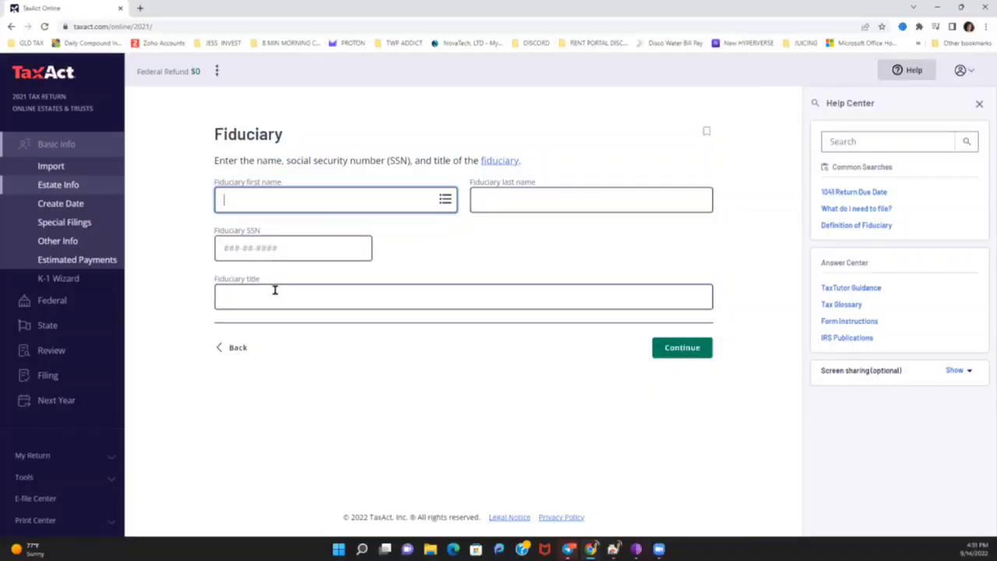
{"action": "left_click", "coordinate": [690, 349]}
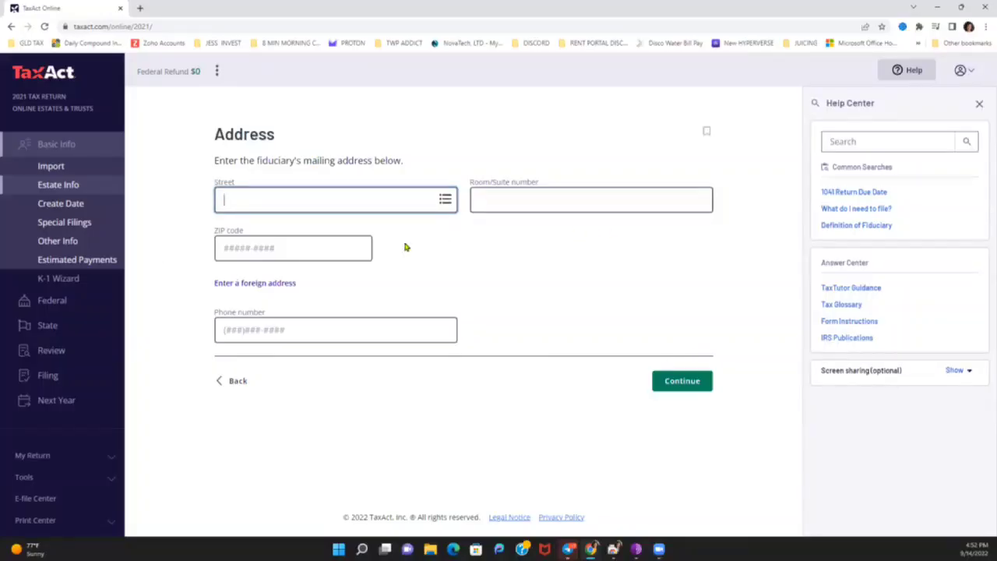
{"action": "left_click", "coordinate": [685, 381]}
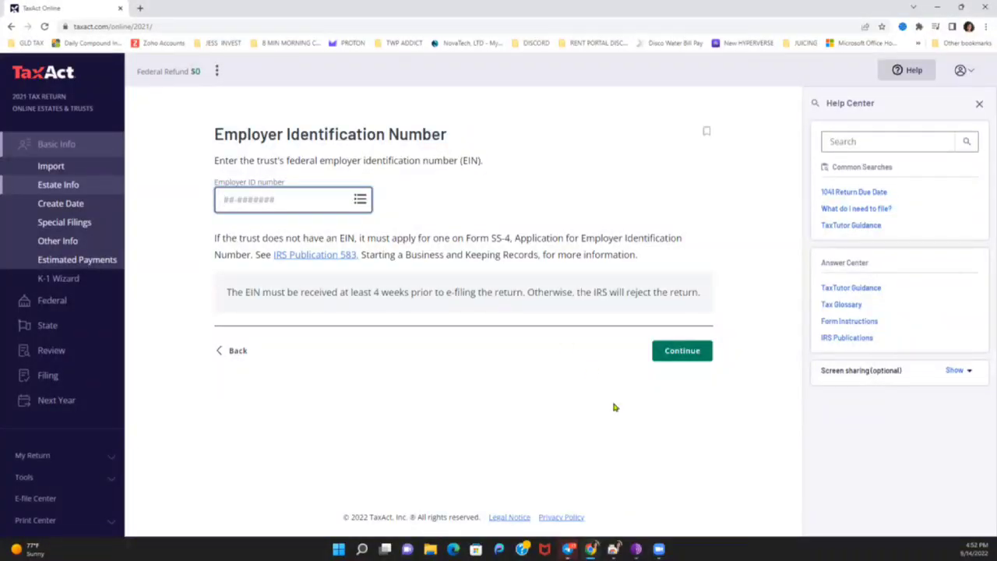
- Skip the EIN and creation date pages and postpone the Mini-Alerts
{"action": "left_click", "coordinate": [682, 351]}
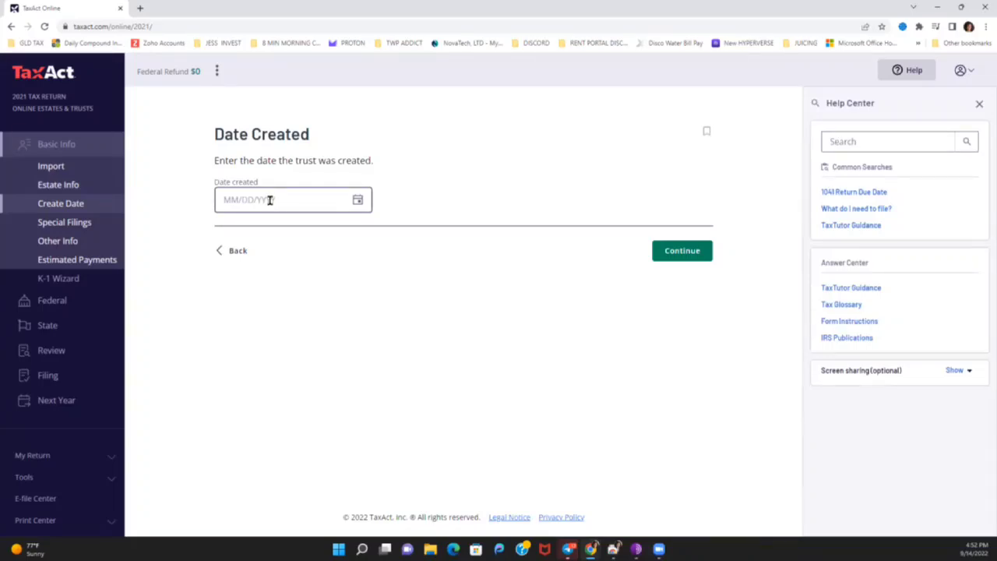
{"action": "left_click", "coordinate": [682, 250]}
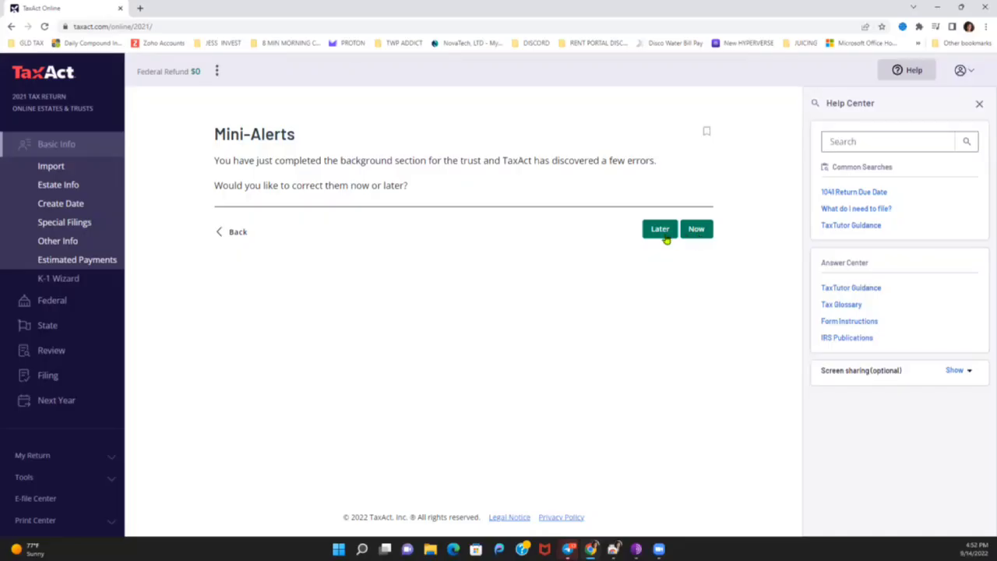
{"action": "left_click", "coordinate": [662, 232]}
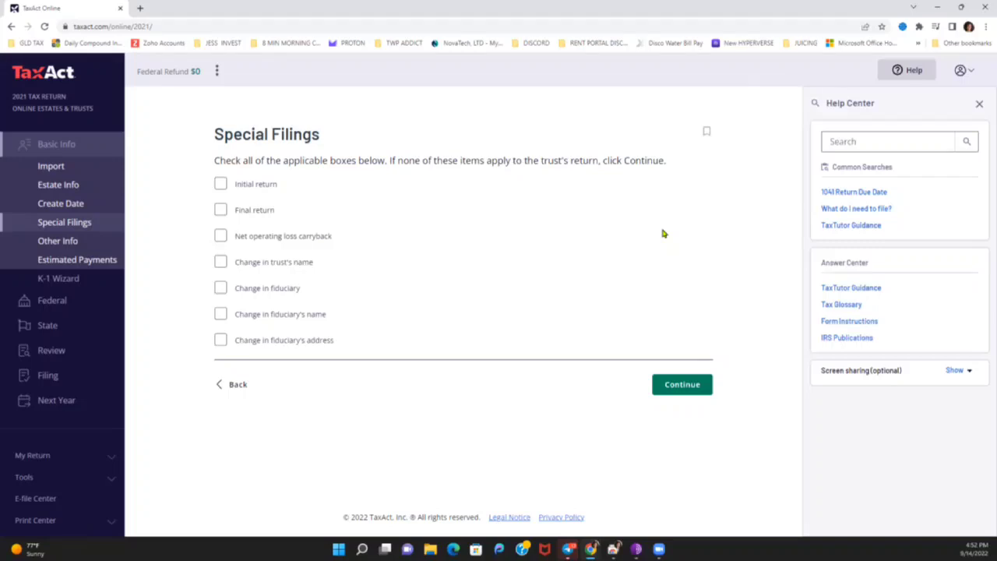
- Mark it as an initial return, with no other information and no 2021 estimated payments
{"action": "left_click", "coordinate": [221, 187]}
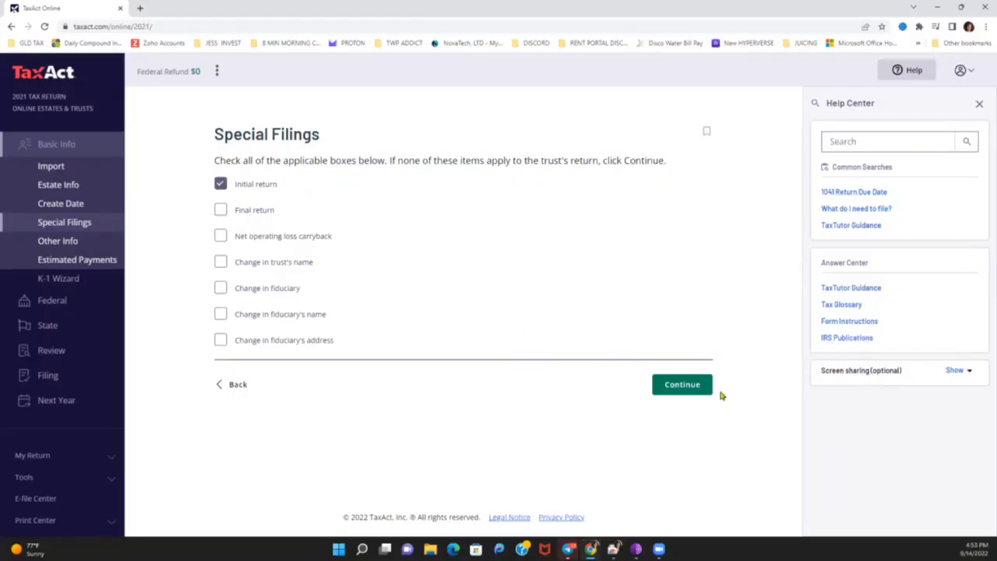
{"action": "left_click", "coordinate": [686, 388]}
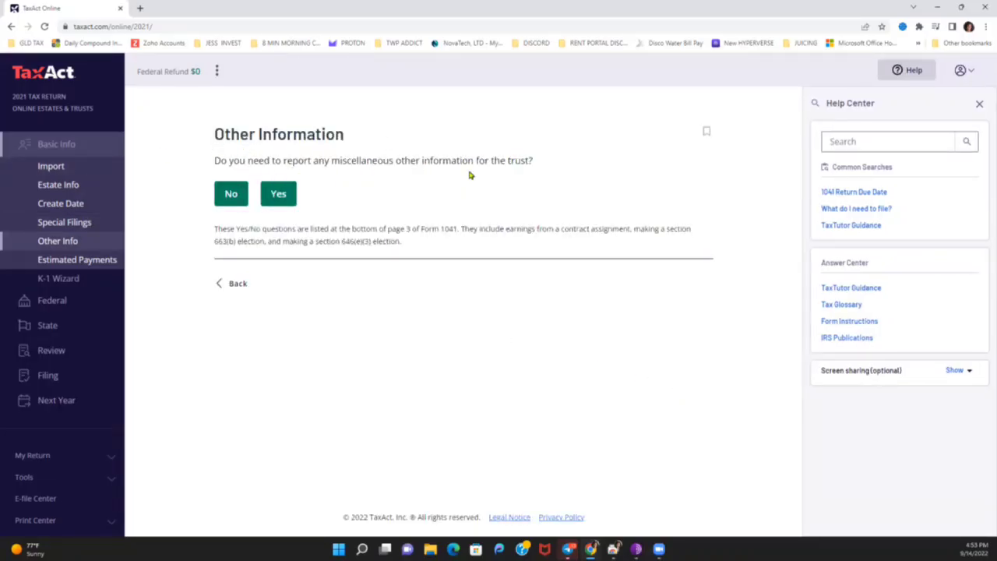
{"action": "left_click", "coordinate": [230, 200]}
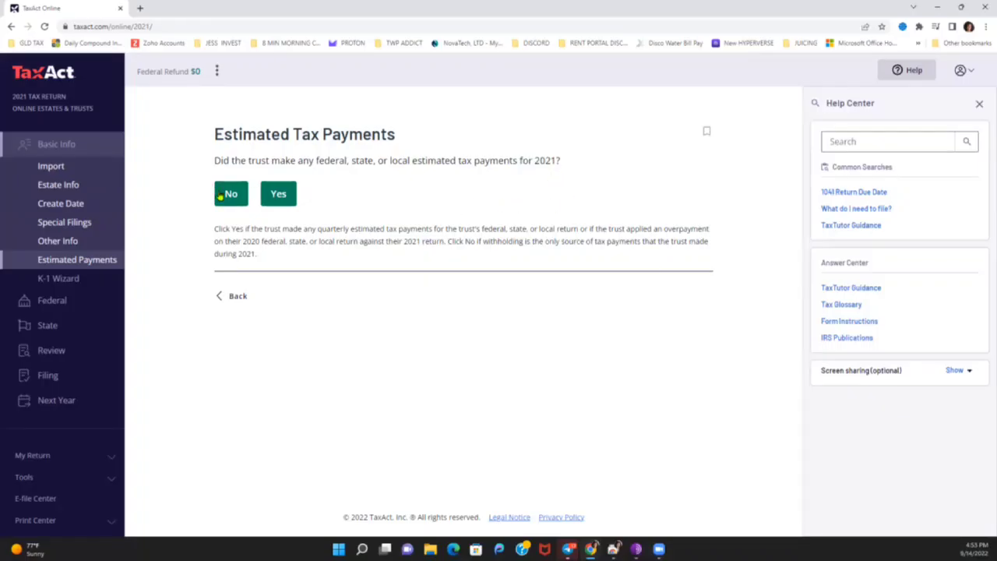
{"action": "left_click", "coordinate": [225, 193]}
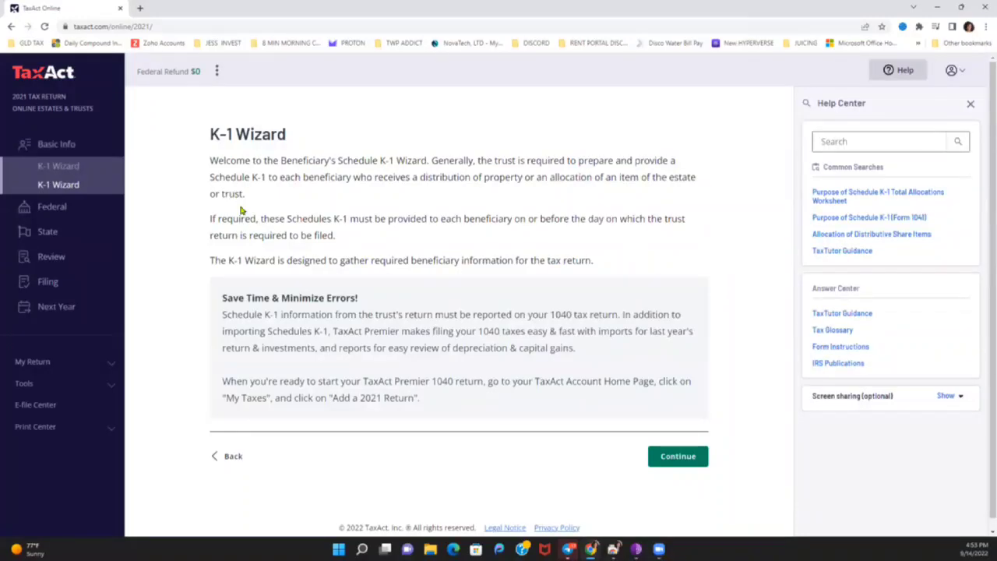
- Step through the K-1 Wizard's beneficiary type, ID, name, address and residency pages without entering data
{"action": "left_click", "coordinate": [676, 461]}
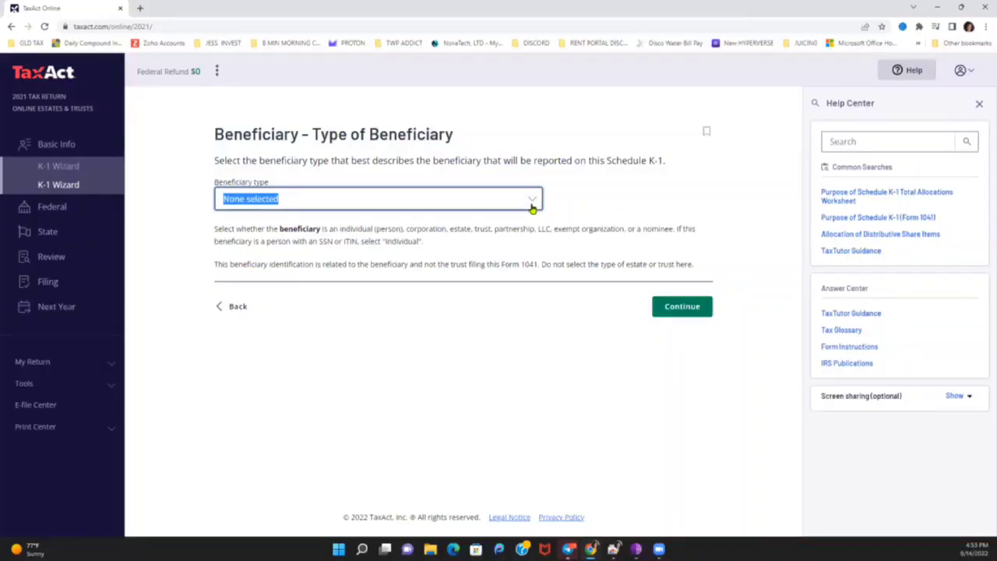
{"action": "left_click", "coordinate": [690, 307]}
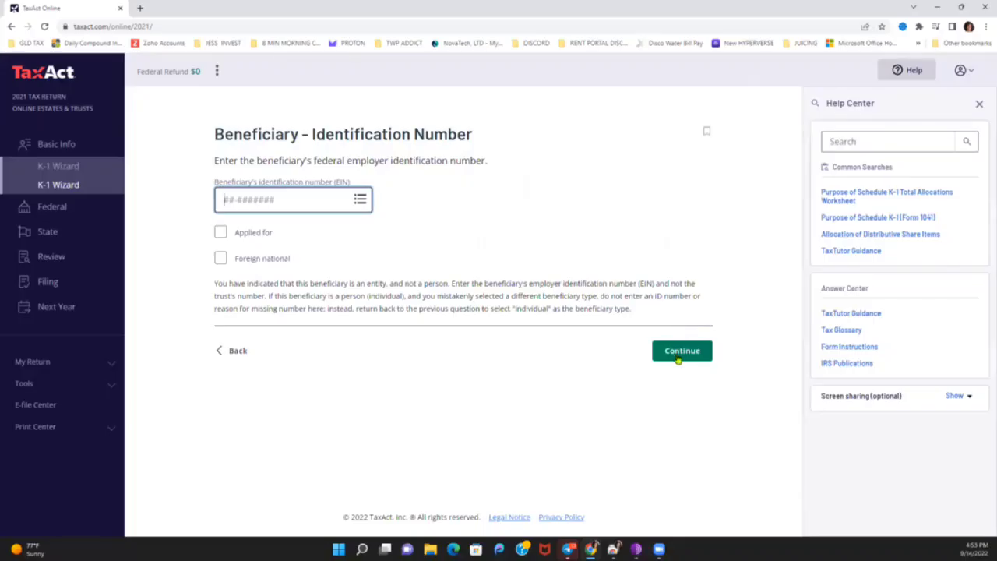
{"action": "left_click", "coordinate": [682, 358]}
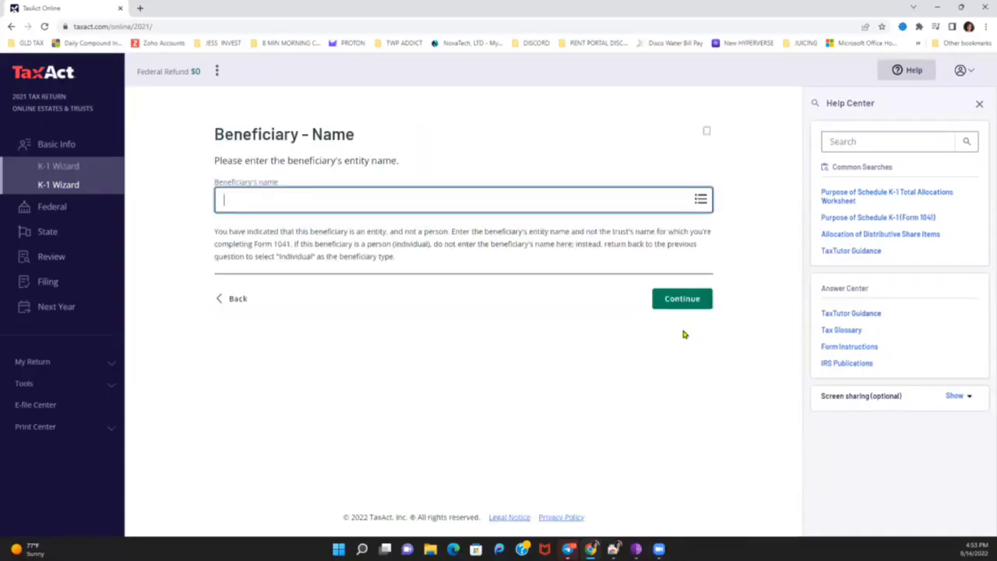
{"action": "left_click", "coordinate": [683, 305]}
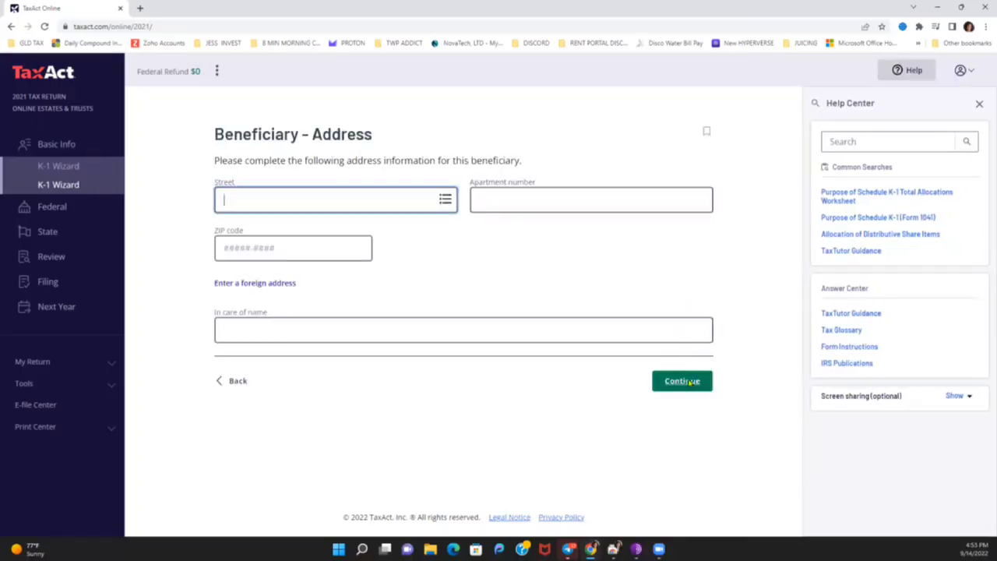
{"action": "left_click", "coordinate": [682, 381]}
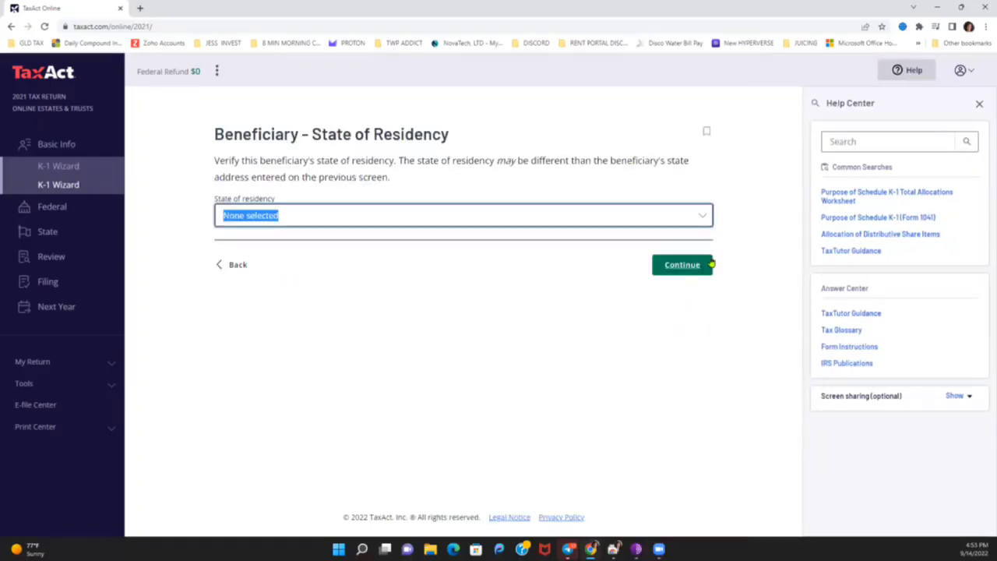
{"action": "left_click", "coordinate": [693, 268]}
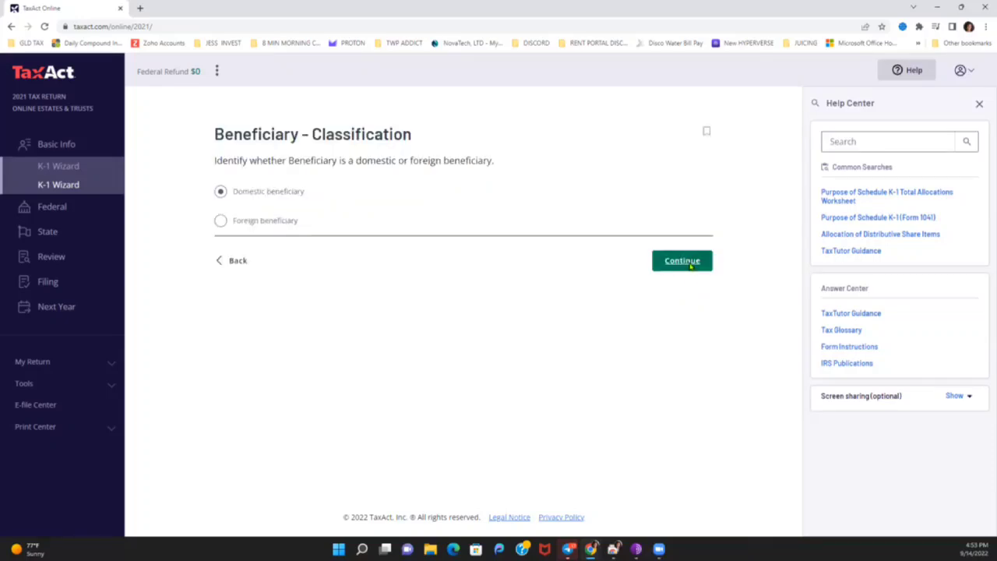
{"action": "left_click", "coordinate": [690, 267]}
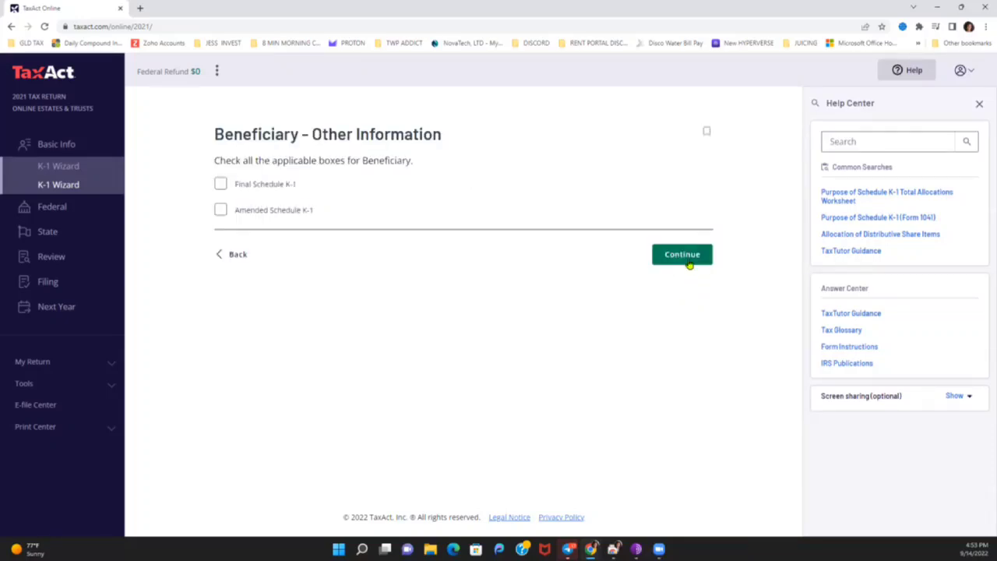
{"action": "left_click", "coordinate": [690, 260]}
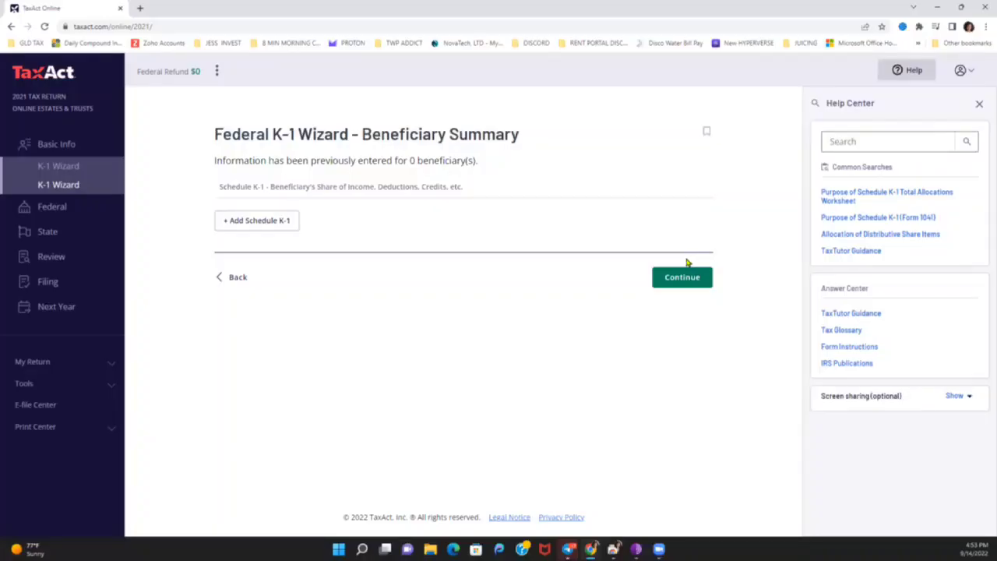
{"action": "left_click", "coordinate": [682, 282]}
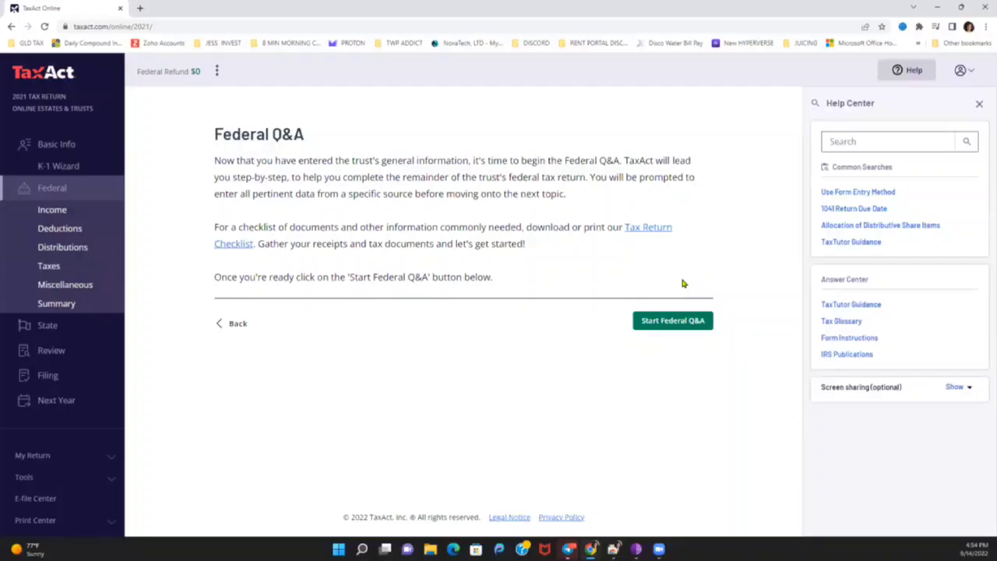
- Start the Federal Q&A and answer No to investment, business and other income
{"action": "left_click", "coordinate": [677, 325]}
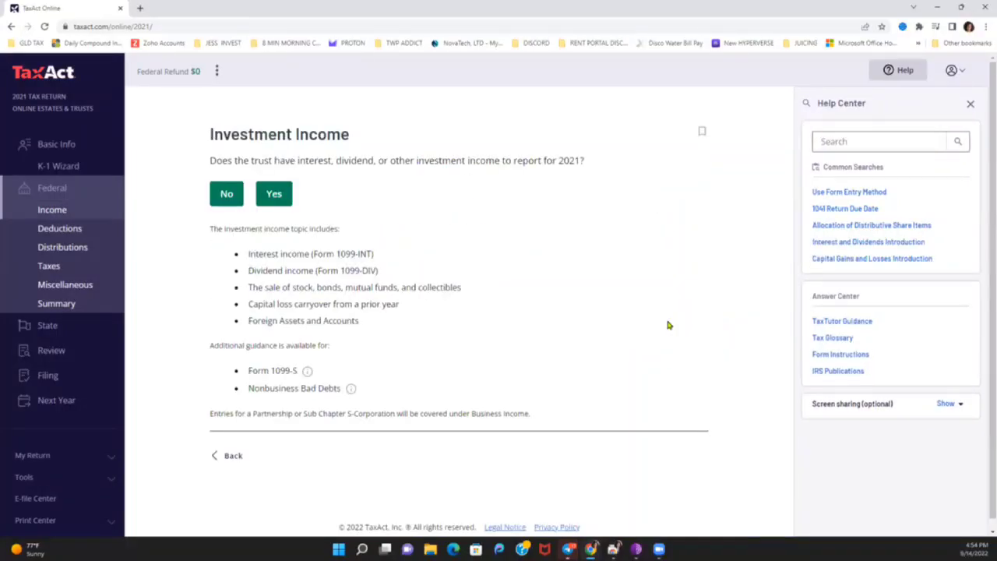
{"action": "left_click", "coordinate": [226, 195]}
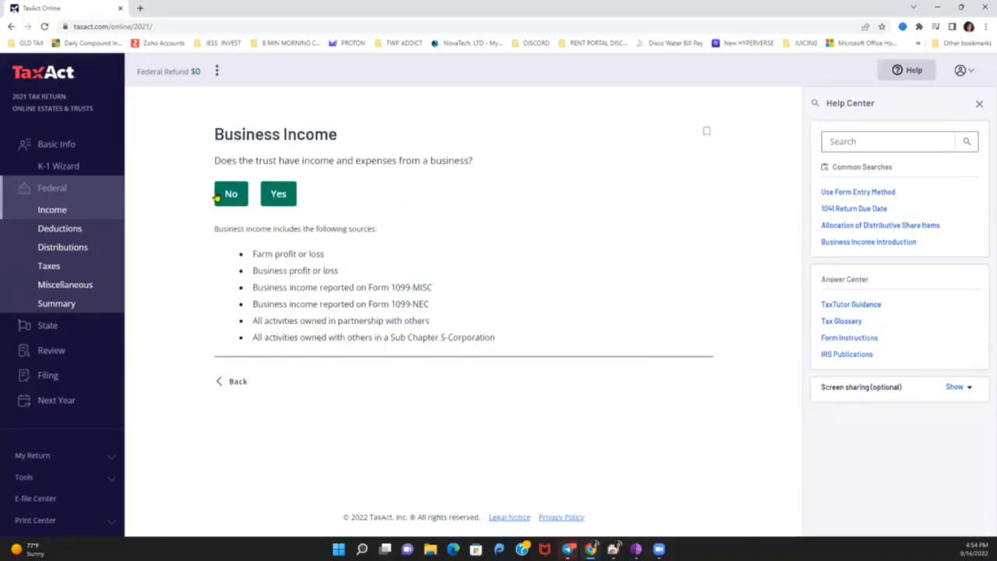
{"action": "left_click", "coordinate": [230, 195]}
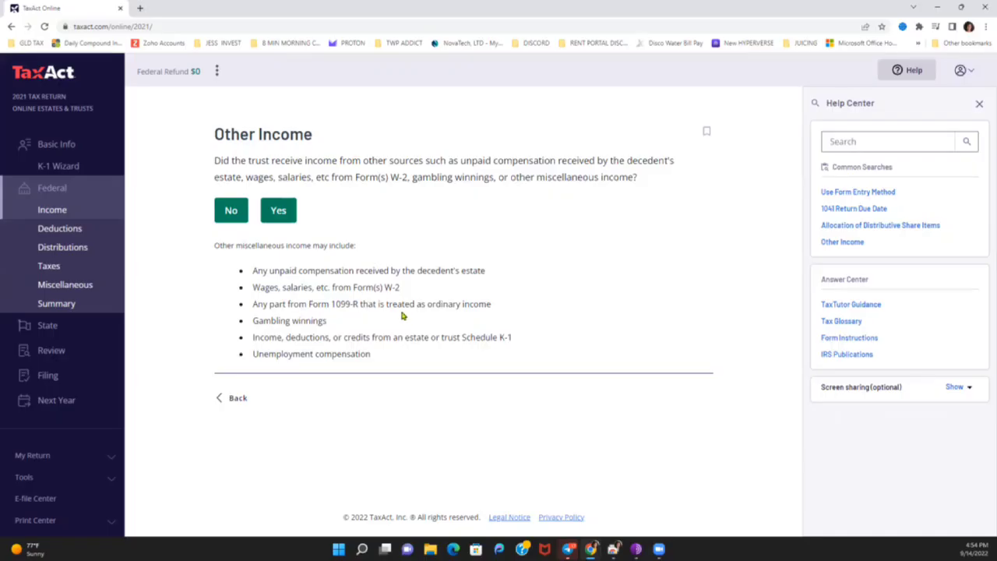
{"action": "left_click", "coordinate": [231, 215]}
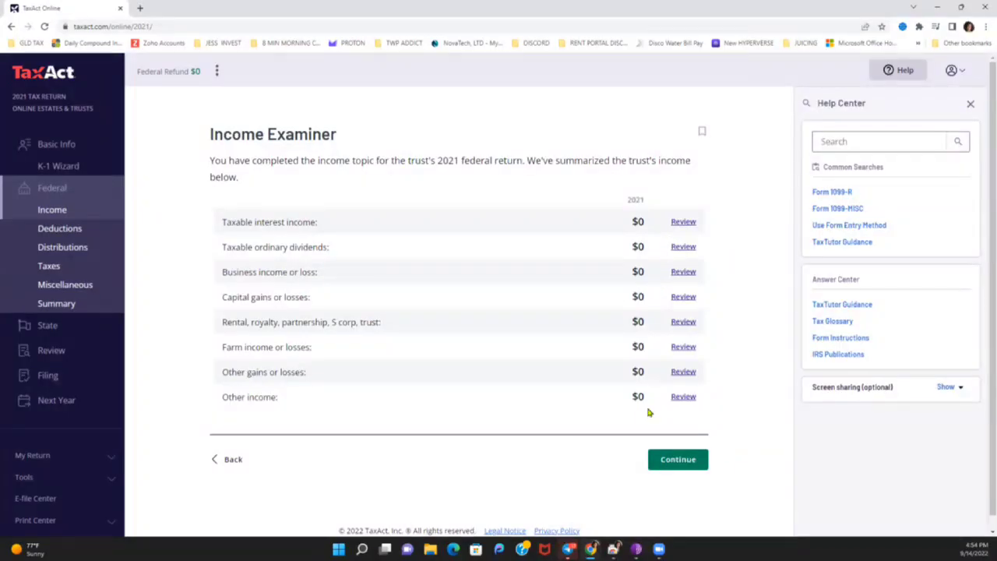
- Answer No to trust interest, deductible taxes paid and other deductions
{"action": "left_click", "coordinate": [689, 459]}
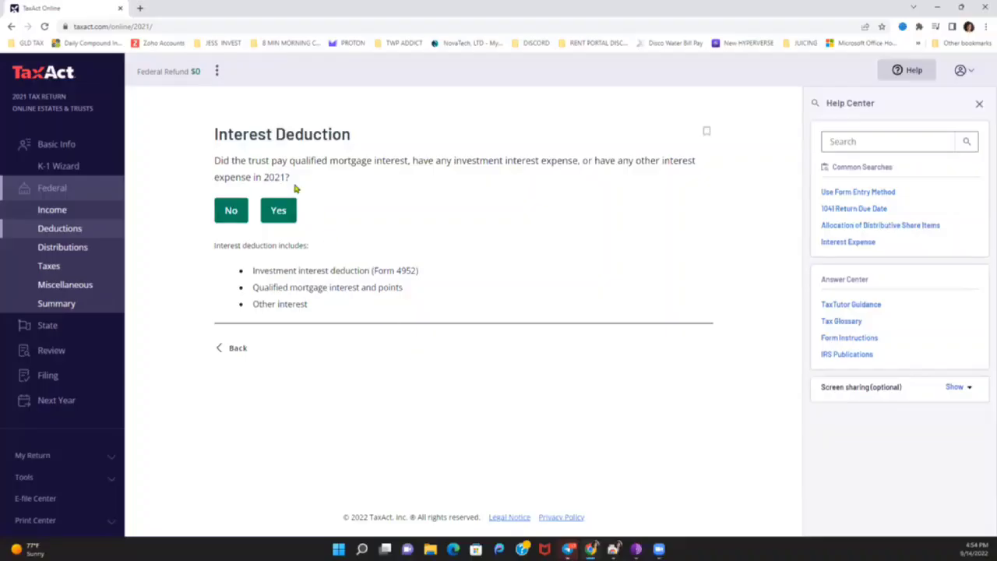
{"action": "left_click", "coordinate": [231, 213]}
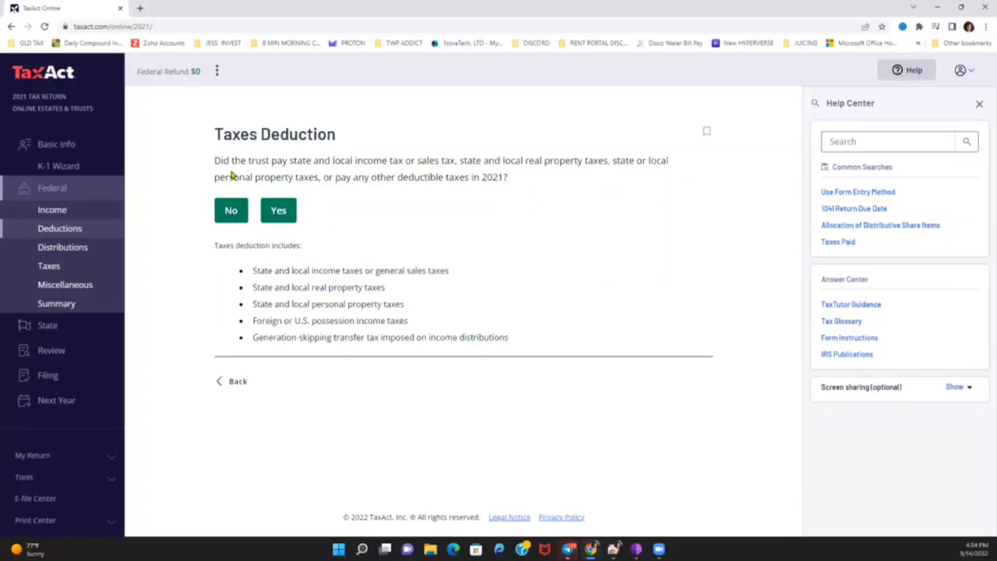
{"action": "left_click", "coordinate": [228, 211]}
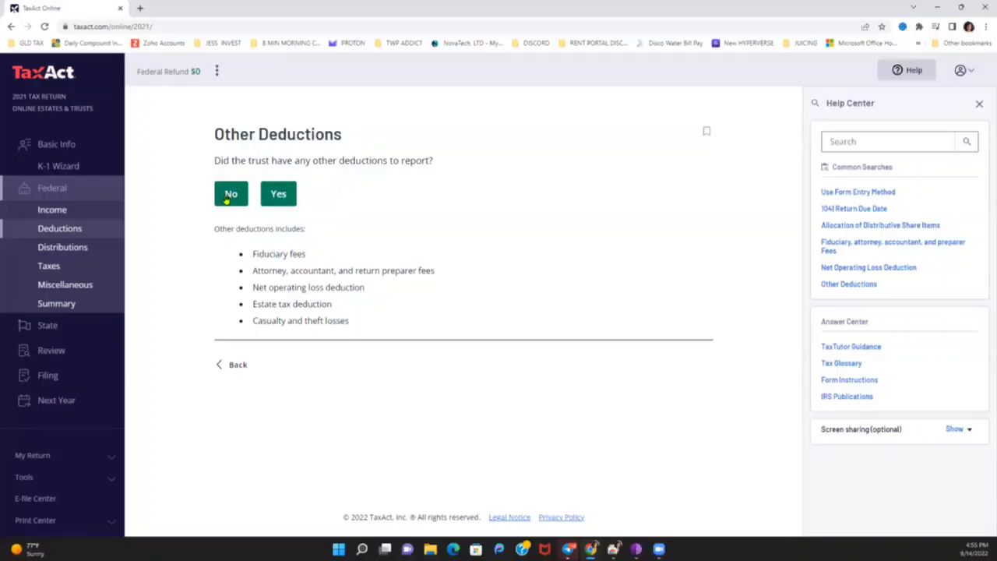
{"action": "left_click", "coordinate": [229, 196]}
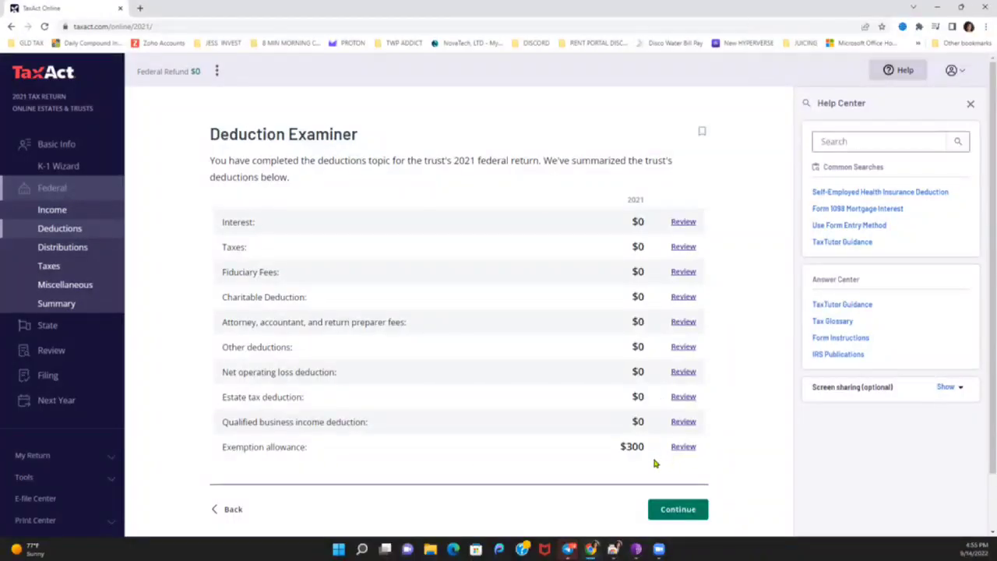
- Complete the distributions topic, keeping $0 accounting income and no beneficiaries
{"action": "left_click", "coordinate": [690, 510]}
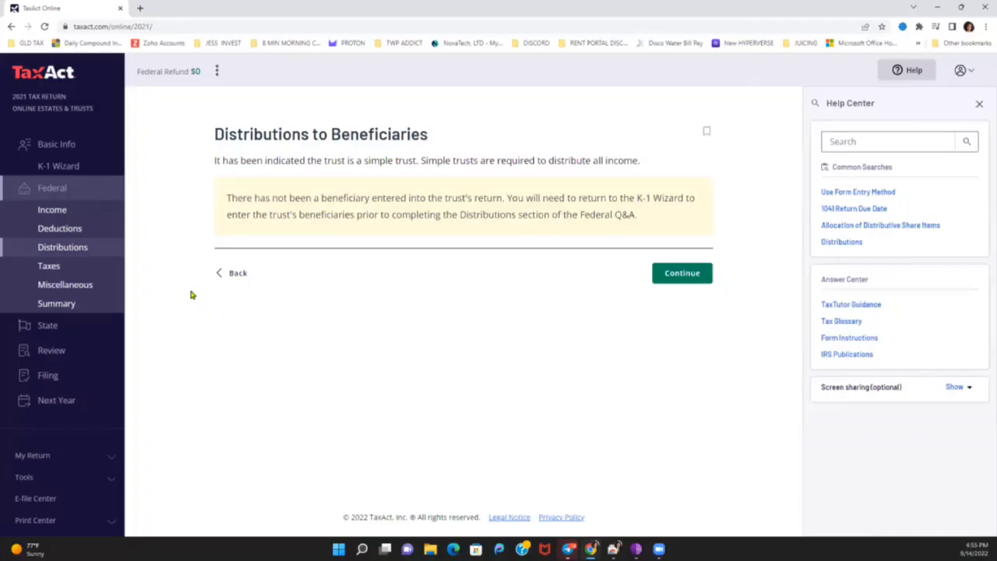
{"action": "left_click", "coordinate": [676, 276]}
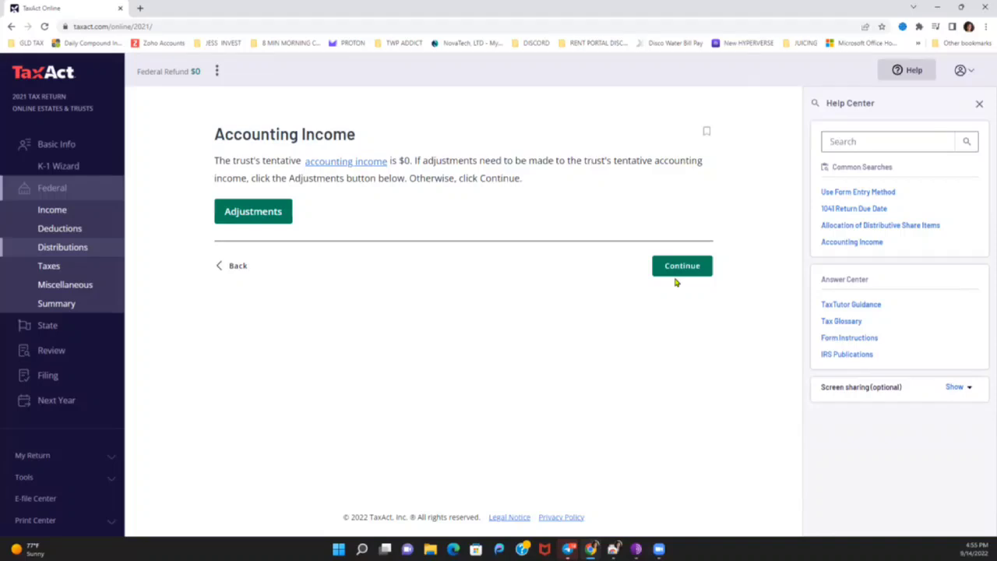
{"action": "left_click", "coordinate": [682, 274]}
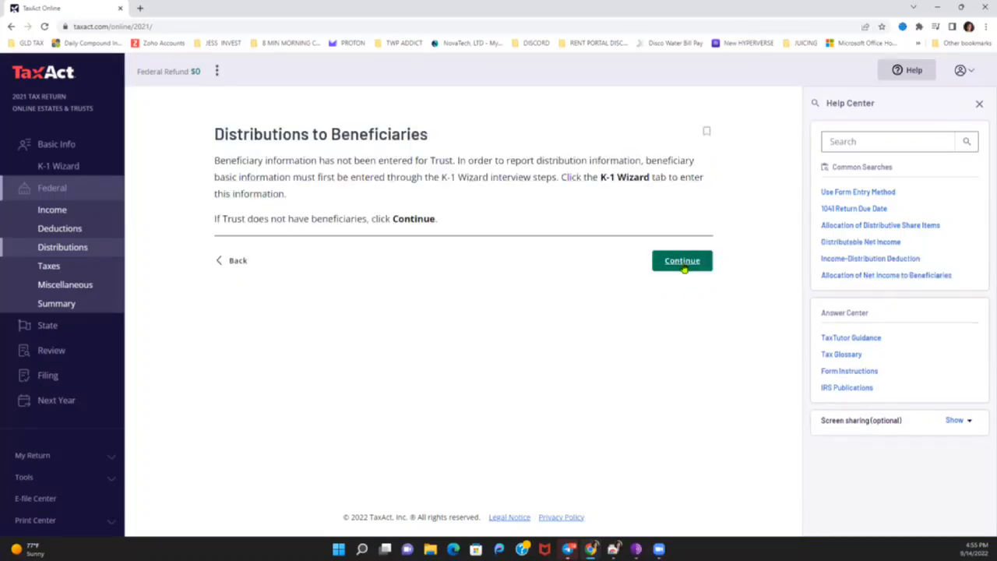
{"action": "left_click", "coordinate": [682, 265]}
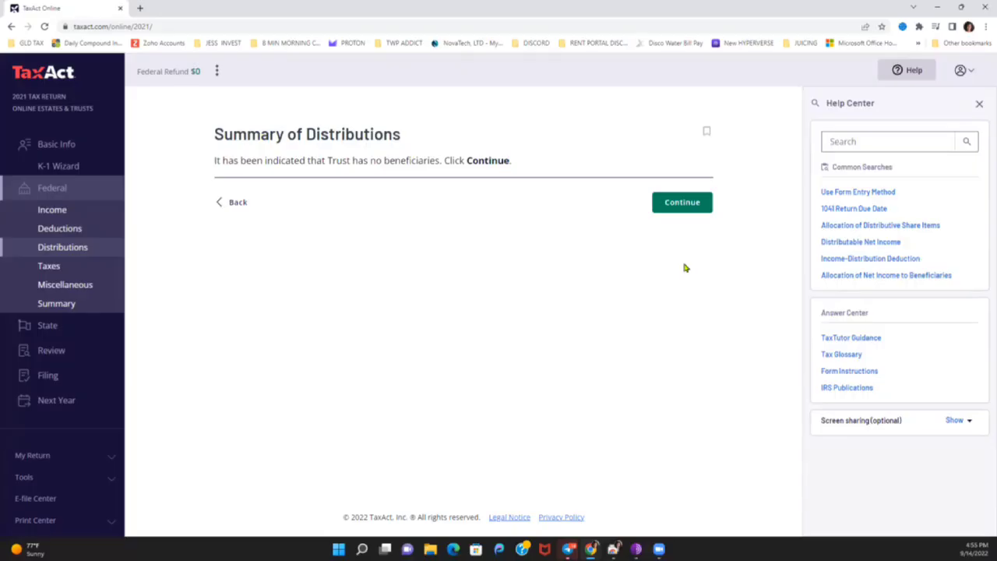
{"action": "left_click", "coordinate": [682, 202]}
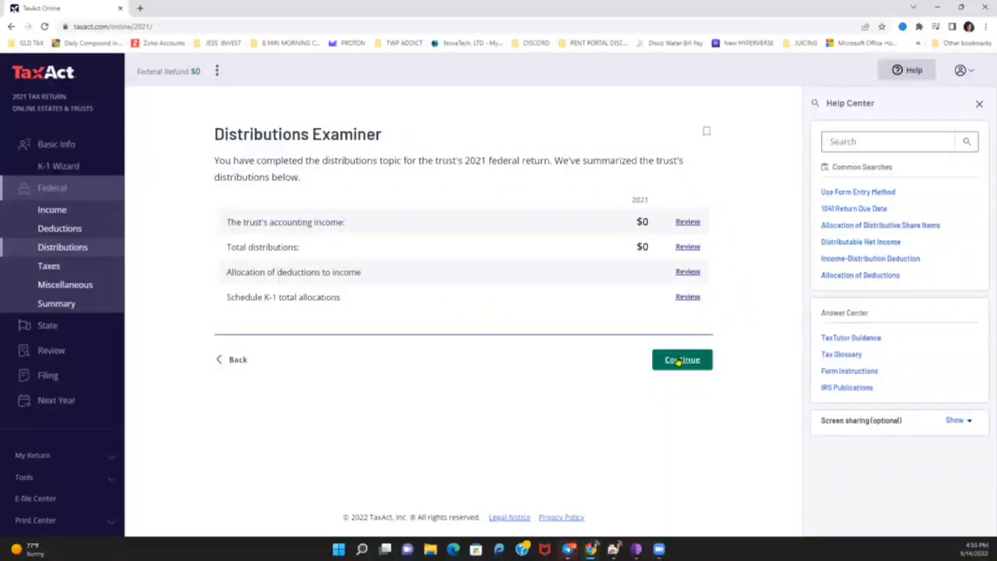
{"action": "left_click", "coordinate": [678, 362]}
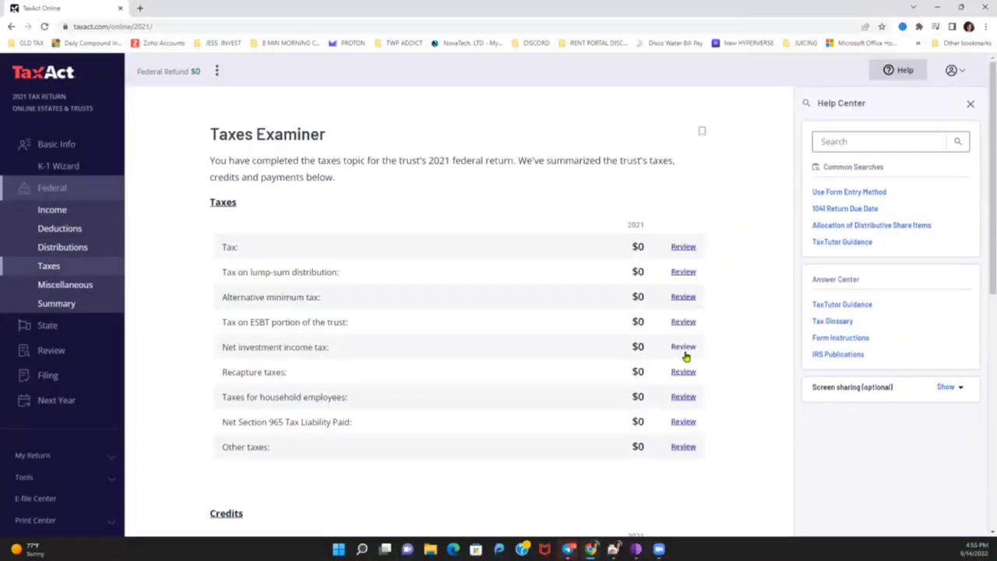
- Pass the taxes summary, skip the 2022 estimated tax review, and decline underpayment penalty information
{"action": "scroll", "coordinate": [684, 354], "scroll_direction": "down", "scroll_amount": 3}
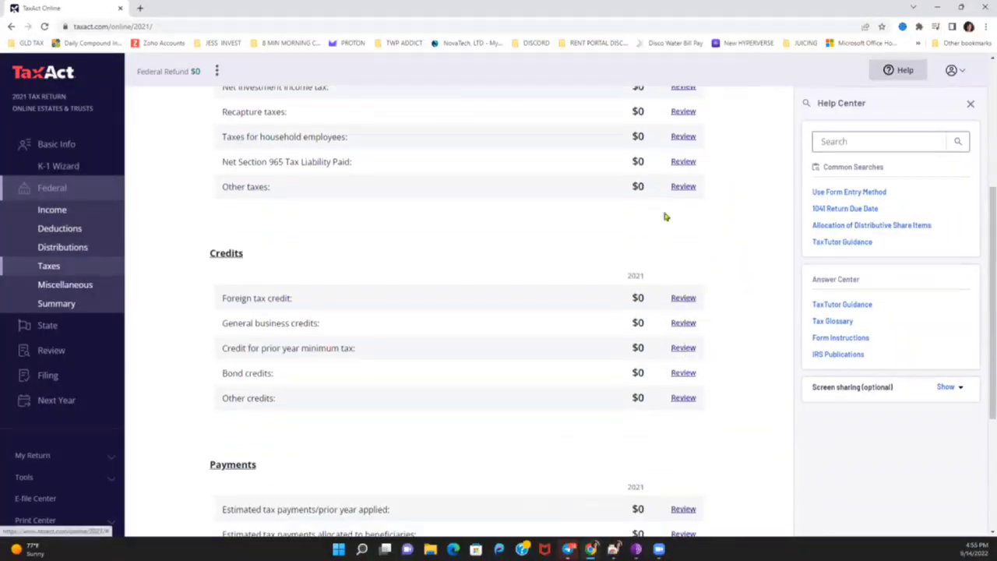
{"action": "scroll", "coordinate": [693, 268], "scroll_direction": "down", "scroll_amount": 3}
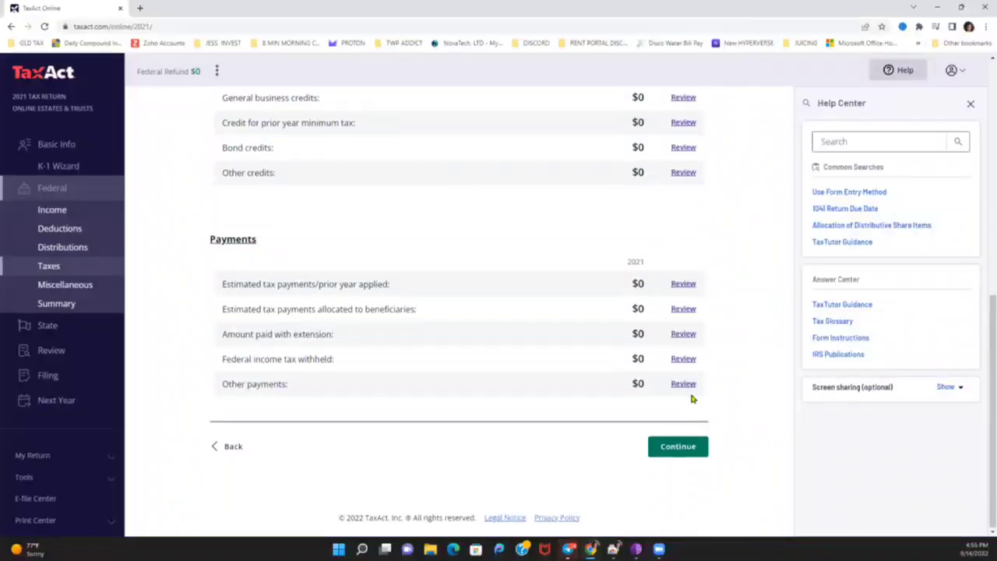
{"action": "left_click", "coordinate": [679, 452]}
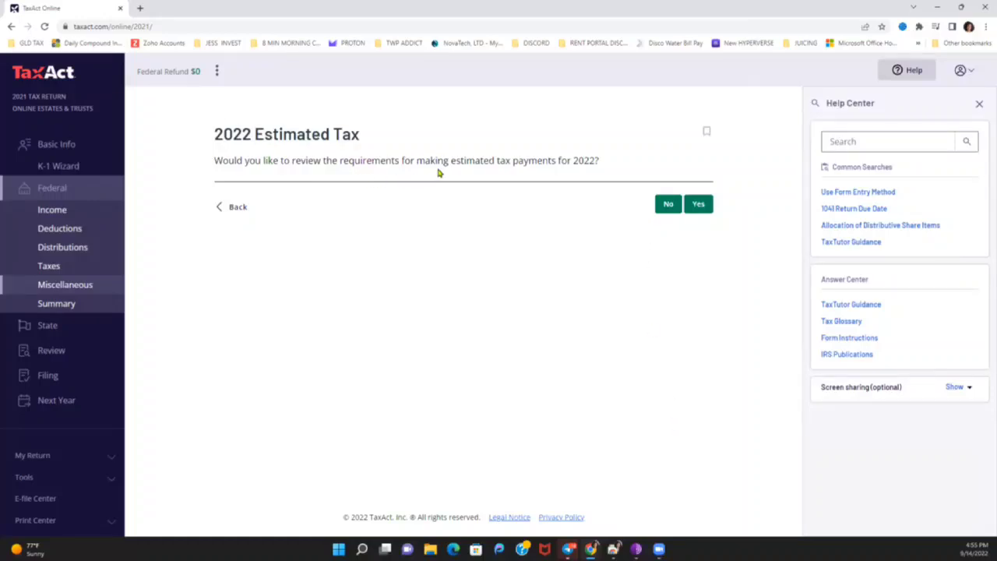
{"action": "left_click", "coordinate": [669, 208]}
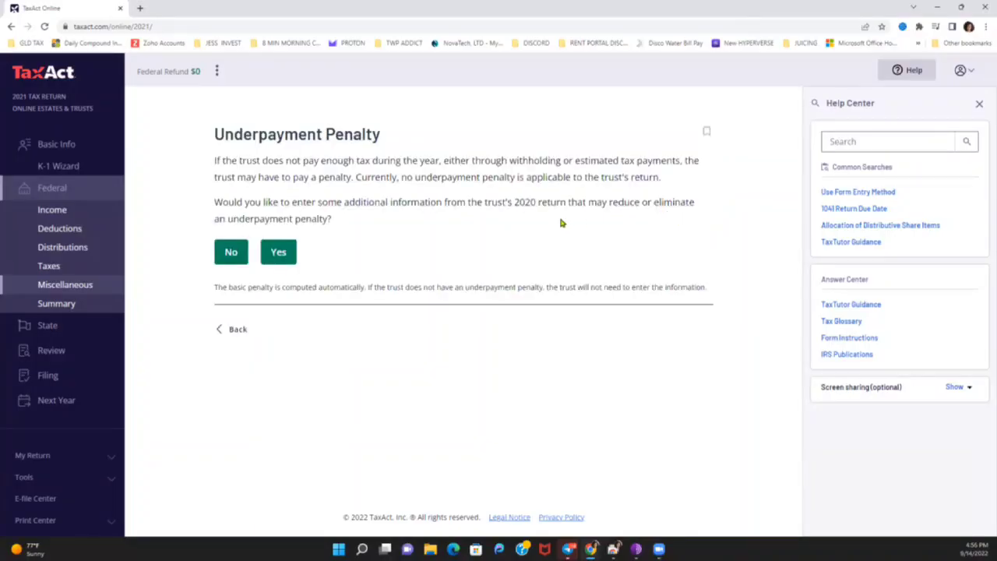
{"action": "left_click", "coordinate": [232, 253]}
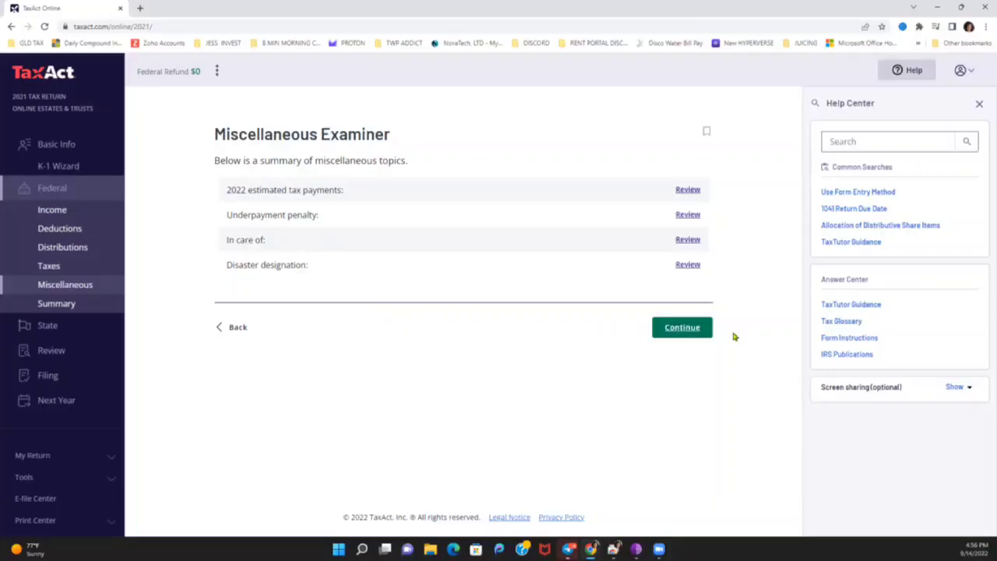
{"action": "left_click", "coordinate": [695, 328]}
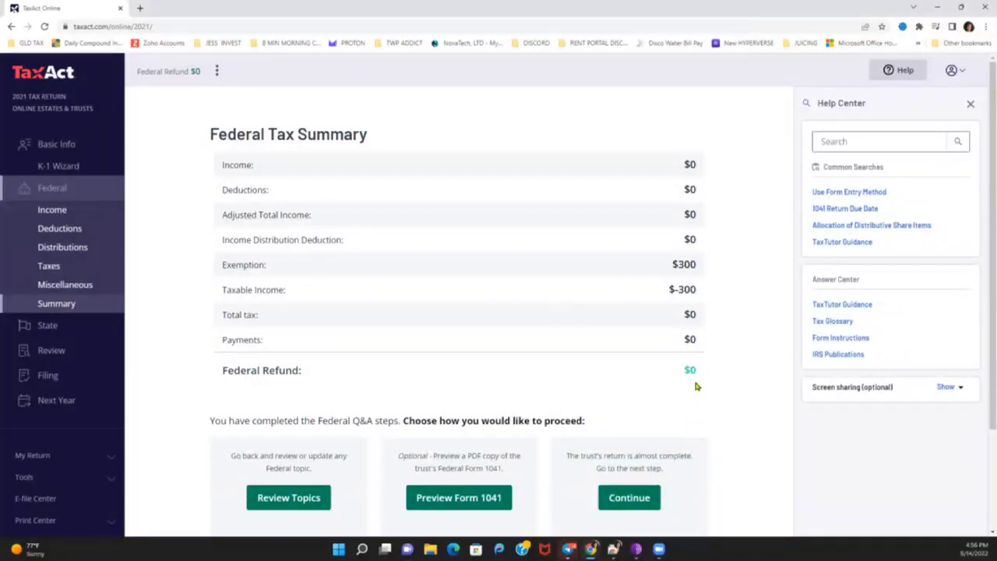
{"action": "scroll", "coordinate": [656, 362], "scroll_direction": "down", "scroll_amount": 1}
{"action": "scroll", "coordinate": [656, 362], "scroll_direction": "down", "scroll_amount": 2}
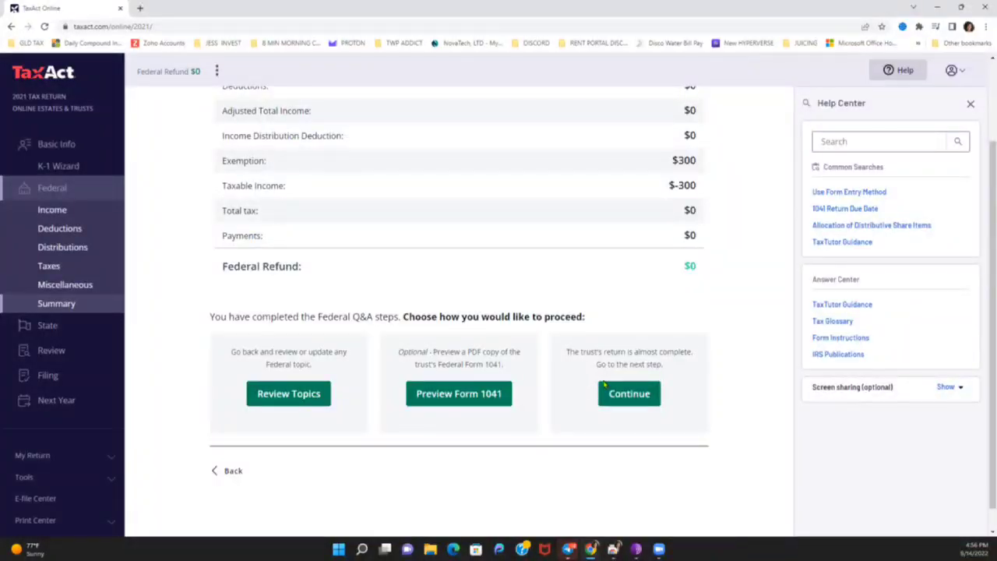
{"action": "scroll", "coordinate": [475, 337], "scroll_direction": "up", "scroll_amount": 1}
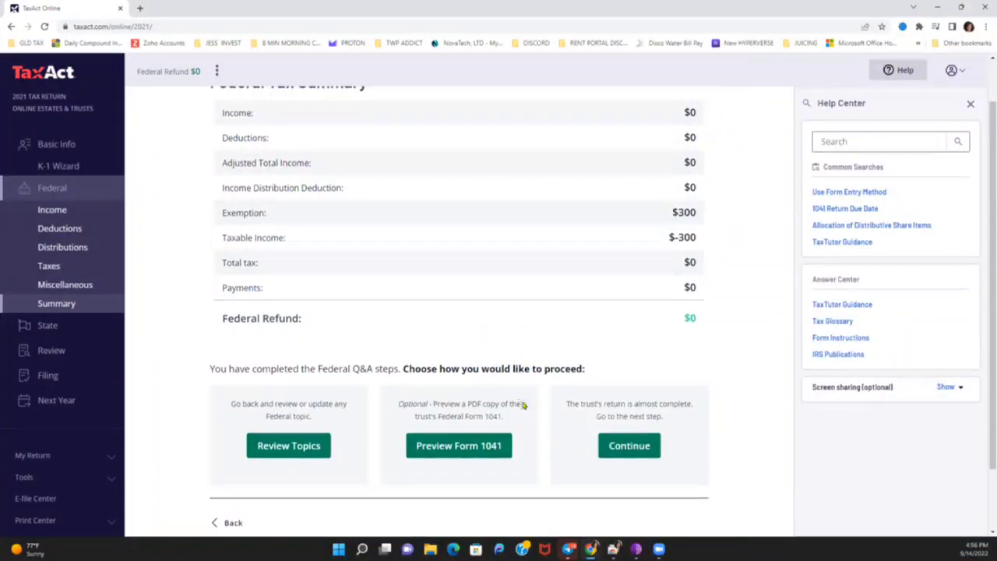
{"action": "scroll", "coordinate": [445, 514], "scroll_direction": "up", "scroll_amount": 1}
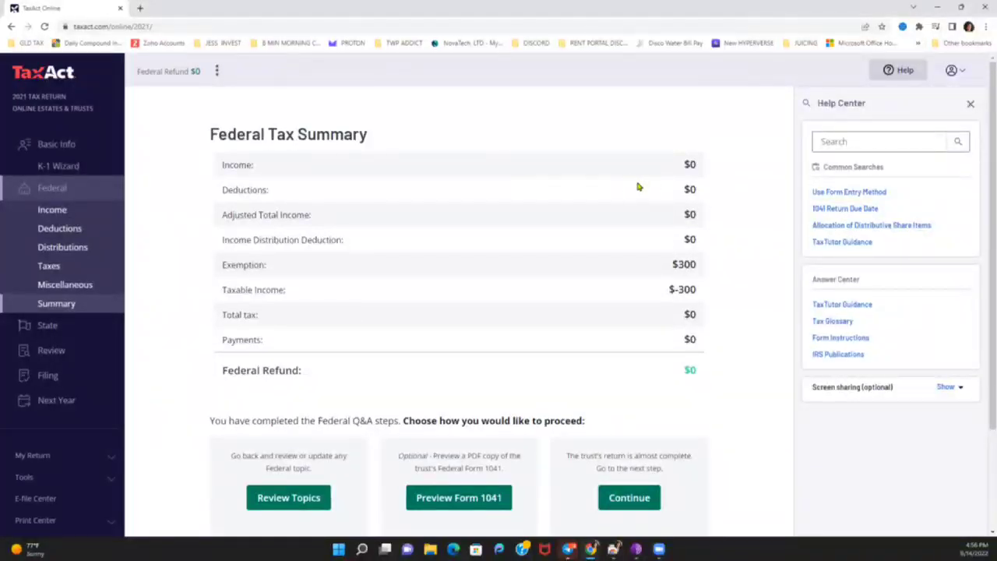
{"action": "scroll", "coordinate": [669, 187], "scroll_direction": "down", "scroll_amount": 1}
{"action": "left_click", "coordinate": [878, 138]}
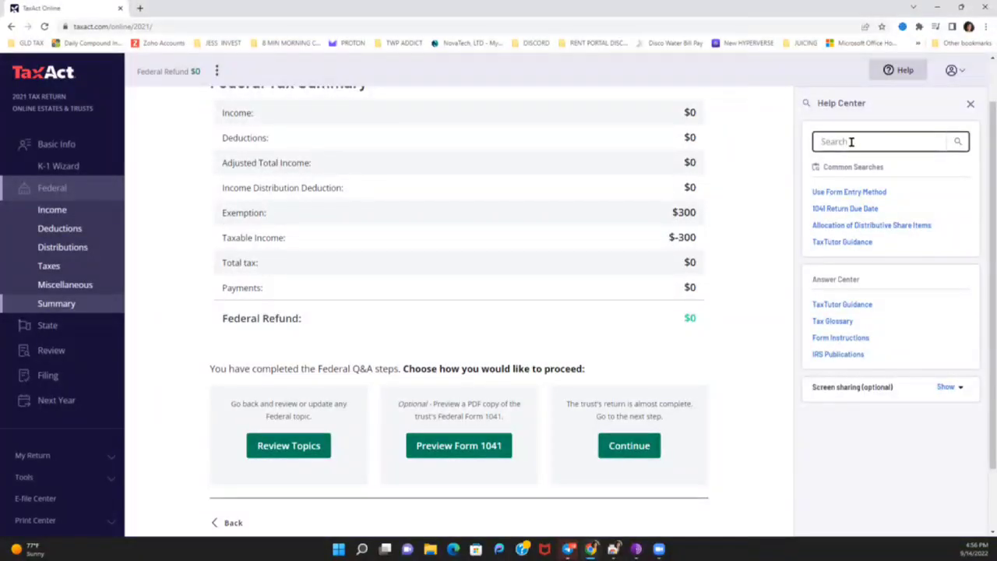
- Search the Help Center for 'fuel' and go to the Form 4136 fuel tax credit page
{"action": "type", "text": "fuel"}
{"action": "left_click", "coordinate": [957, 143]}
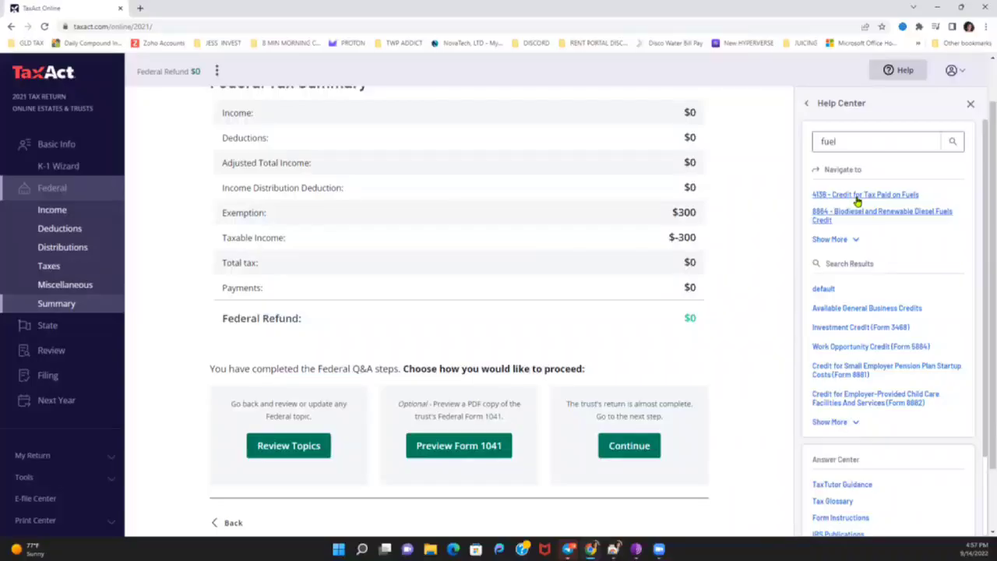
{"action": "left_click", "coordinate": [857, 195]}
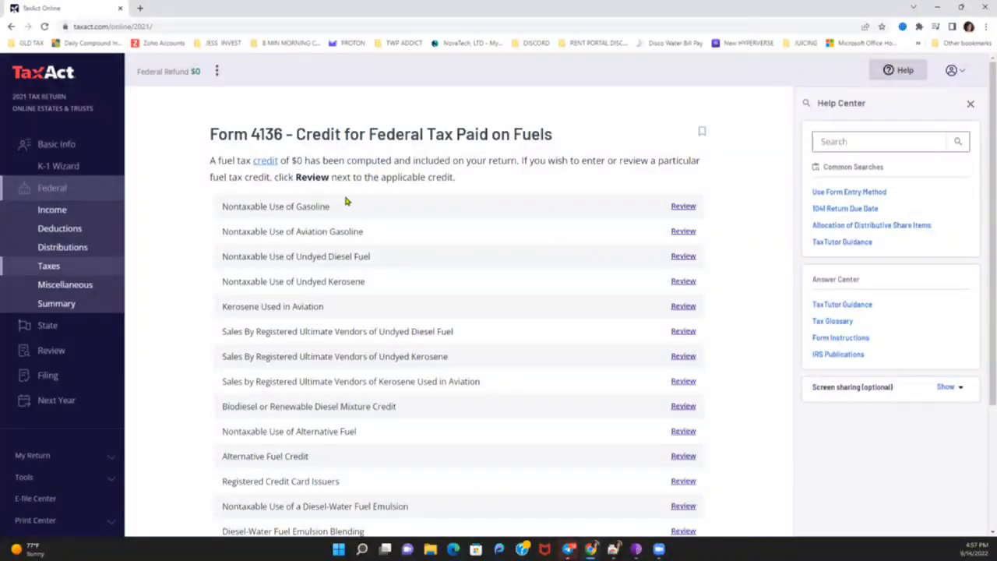
{"action": "scroll", "coordinate": [467, 222], "scroll_direction": "down", "scroll_amount": 2}
{"action": "scroll", "coordinate": [480, 229], "scroll_direction": "up", "scroll_amount": 1}
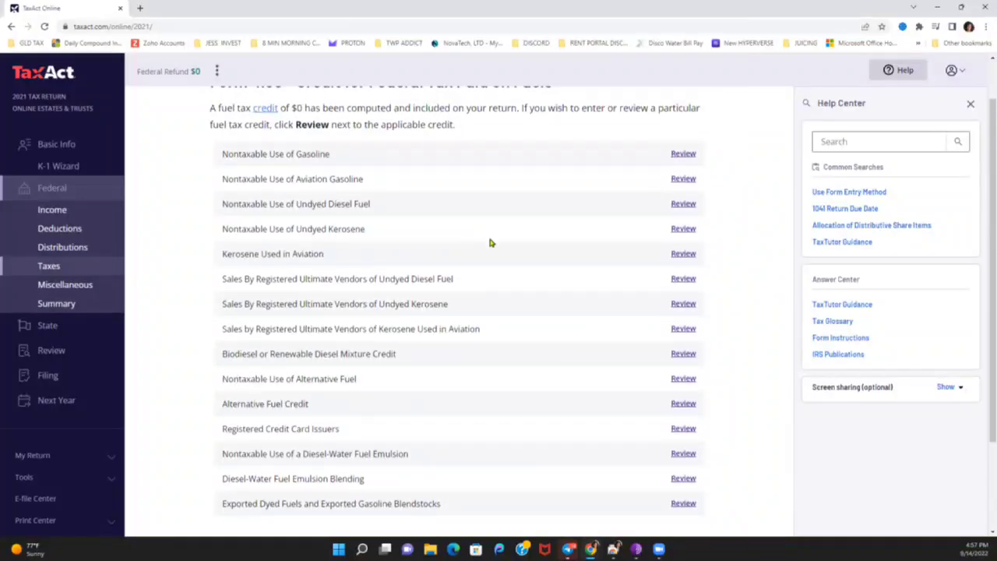
{"action": "scroll", "coordinate": [490, 242], "scroll_direction": "down", "scroll_amount": 2}
{"action": "scroll", "coordinate": [451, 311], "scroll_direction": "up", "scroll_amount": 2}
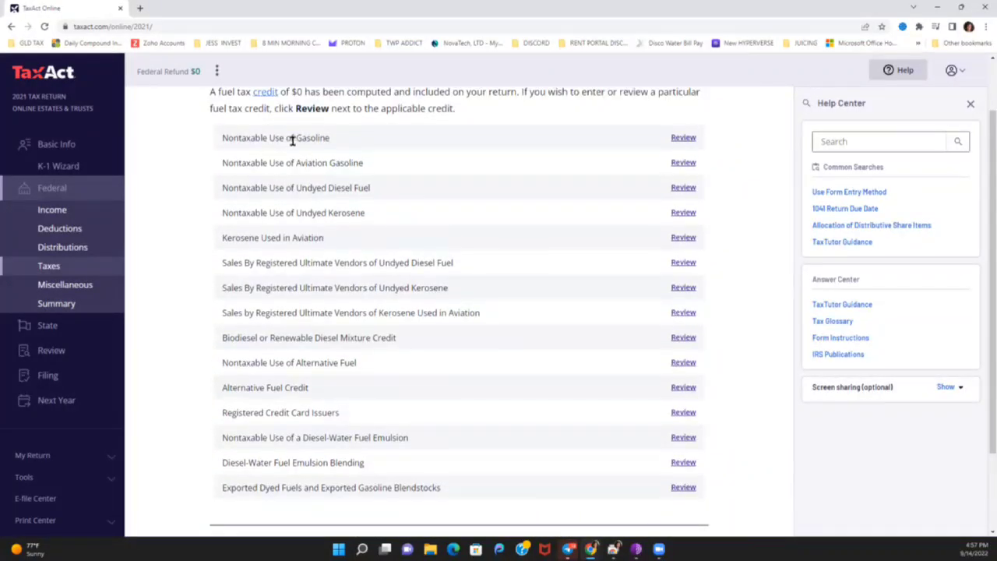
- Claim Nontaxable Use of Gasoline for 30,000 off-highway gallons, giving a $5,490 credit
{"action": "left_click", "coordinate": [684, 140]}
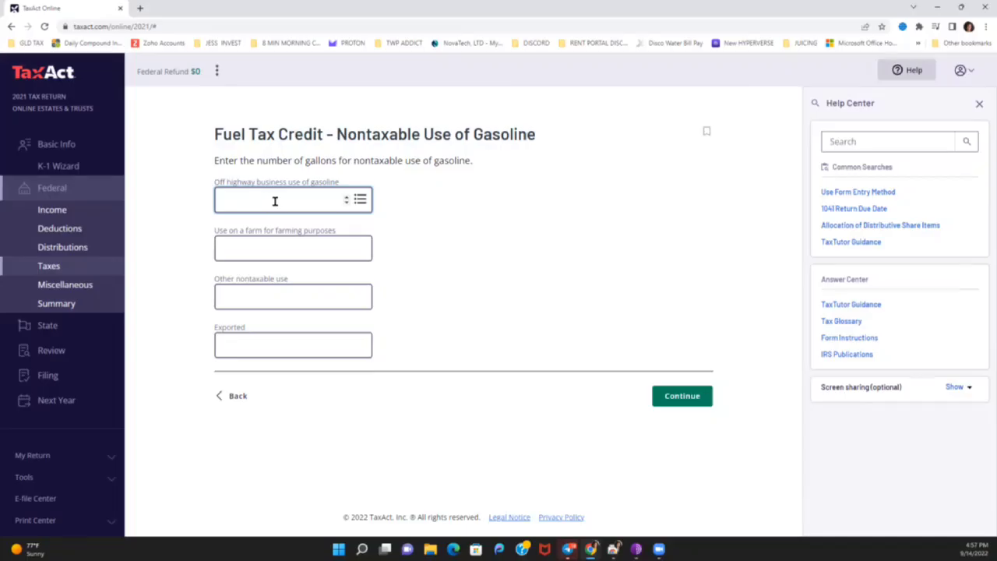
{"action": "type", "text": "30000"}
{"action": "left_click", "coordinate": [682, 397]}
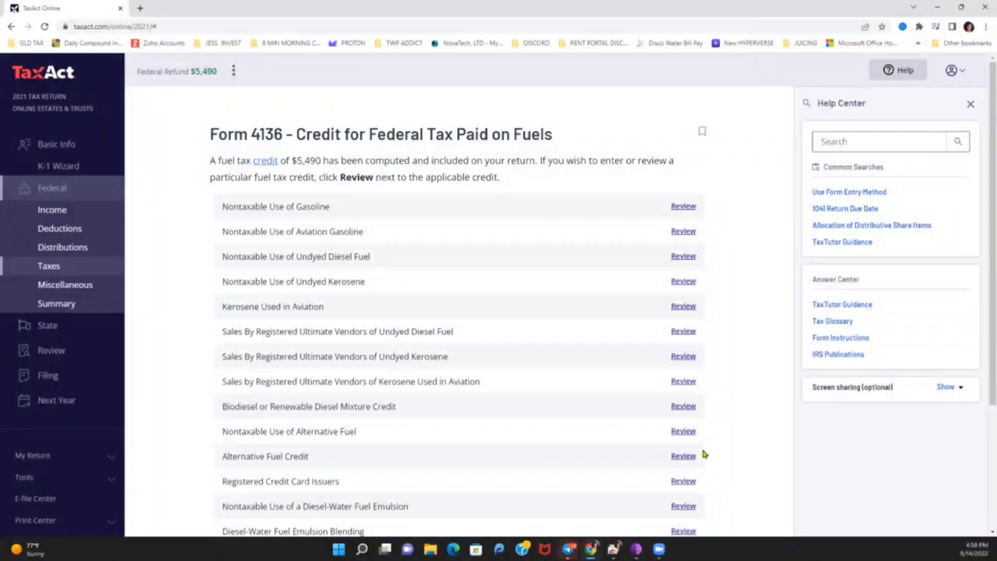
{"action": "scroll", "coordinate": [703, 454], "scroll_direction": "down", "scroll_amount": 3}
- Continue past the Form 4136 list, Quick Q&A Topics and the $5,490 Federal Tax Summary to State Q&A
{"action": "left_click", "coordinate": [681, 458]}
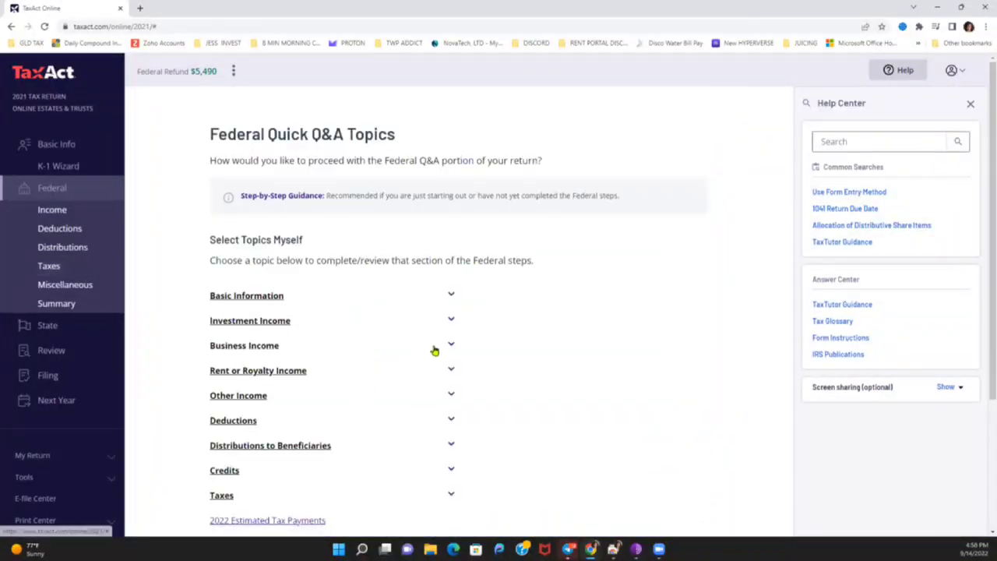
{"action": "scroll", "coordinate": [538, 394], "scroll_direction": "down", "scroll_amount": 3}
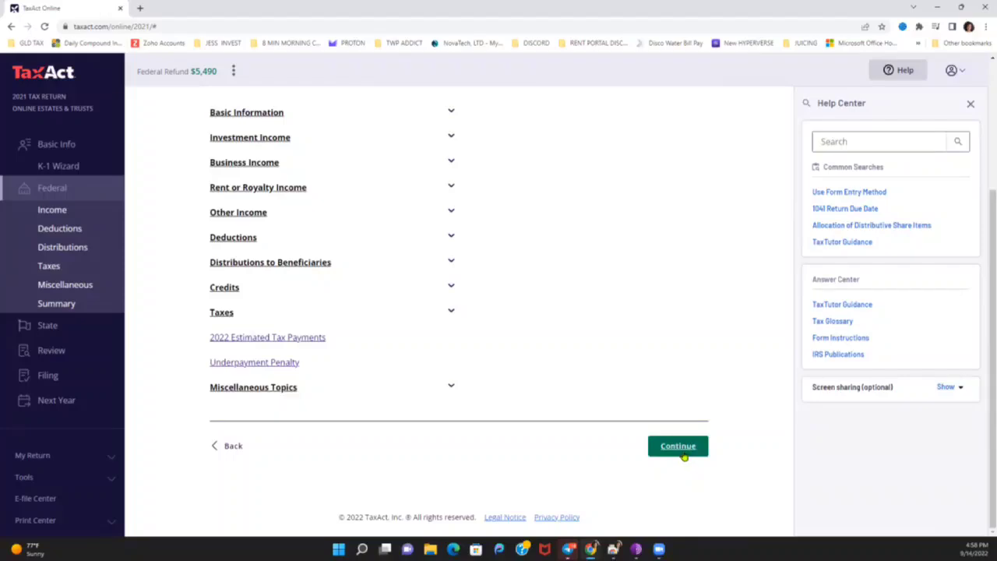
{"action": "left_click", "coordinate": [682, 453]}
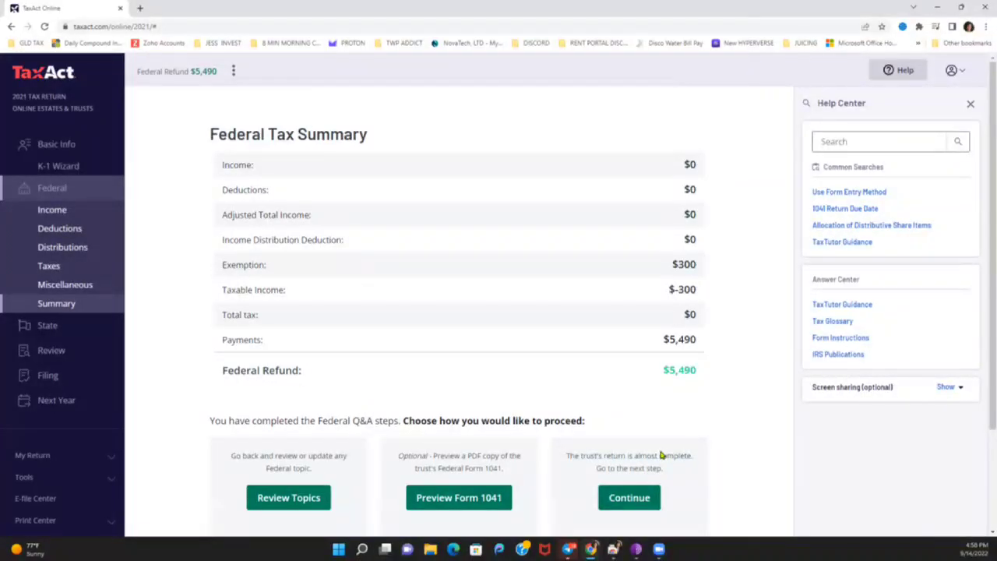
{"action": "left_click", "coordinate": [628, 499]}
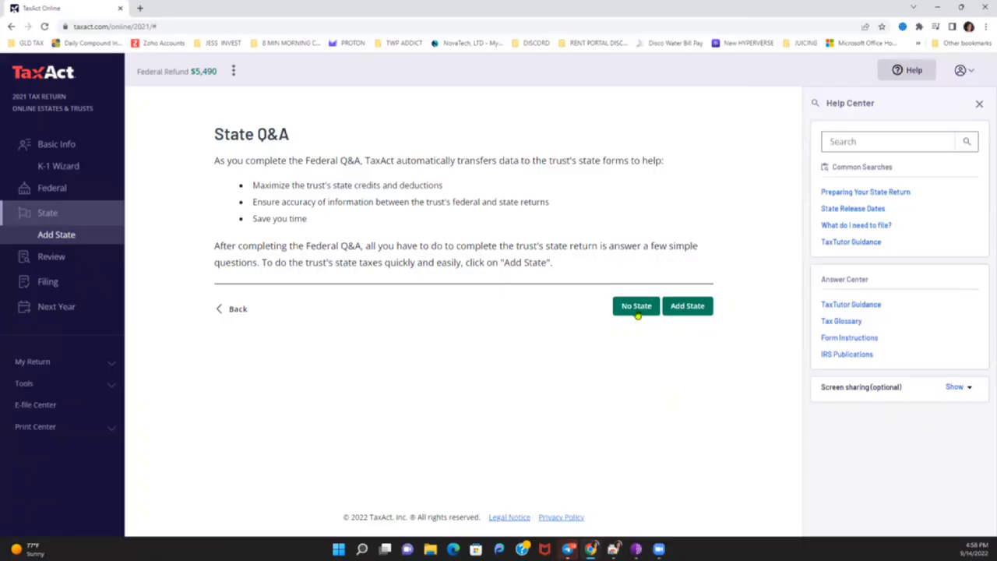
- Indicate no state return, skip alerts and decline the prior-year comparison to reach Filing
{"action": "left_click", "coordinate": [636, 307]}
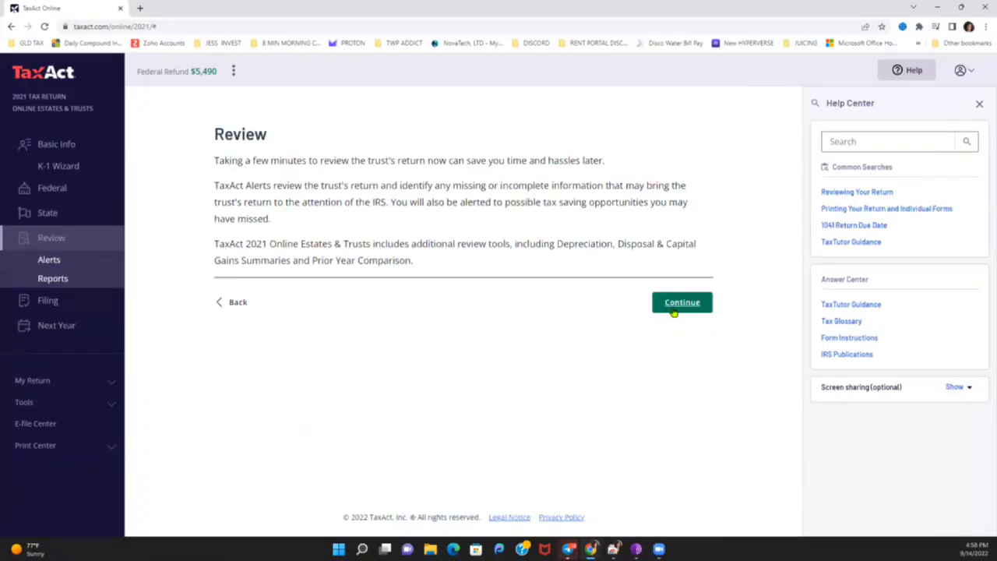
{"action": "left_click", "coordinate": [674, 312]}
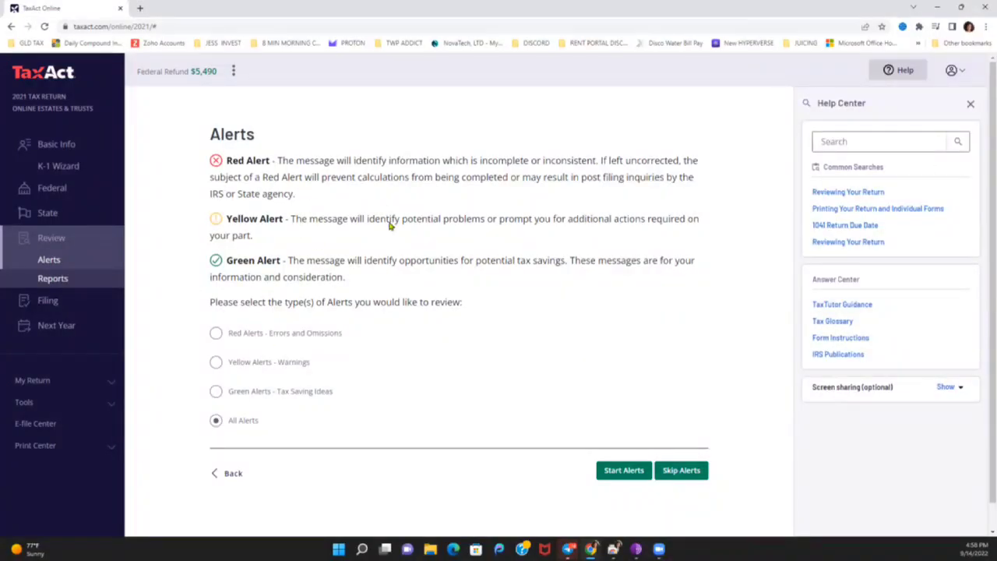
{"action": "scroll", "coordinate": [635, 455], "scroll_direction": "down", "scroll_amount": 1}
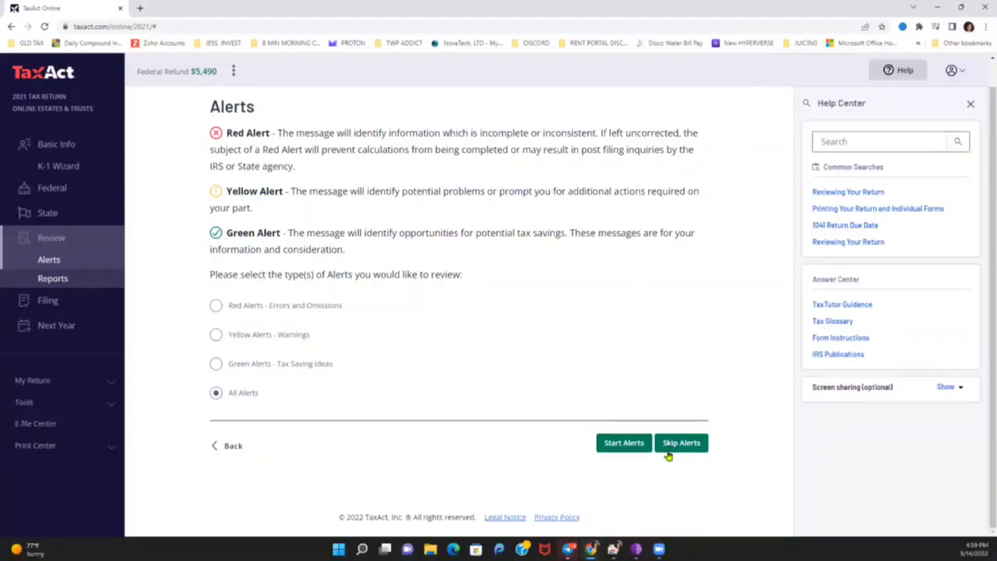
{"action": "left_click", "coordinate": [688, 448]}
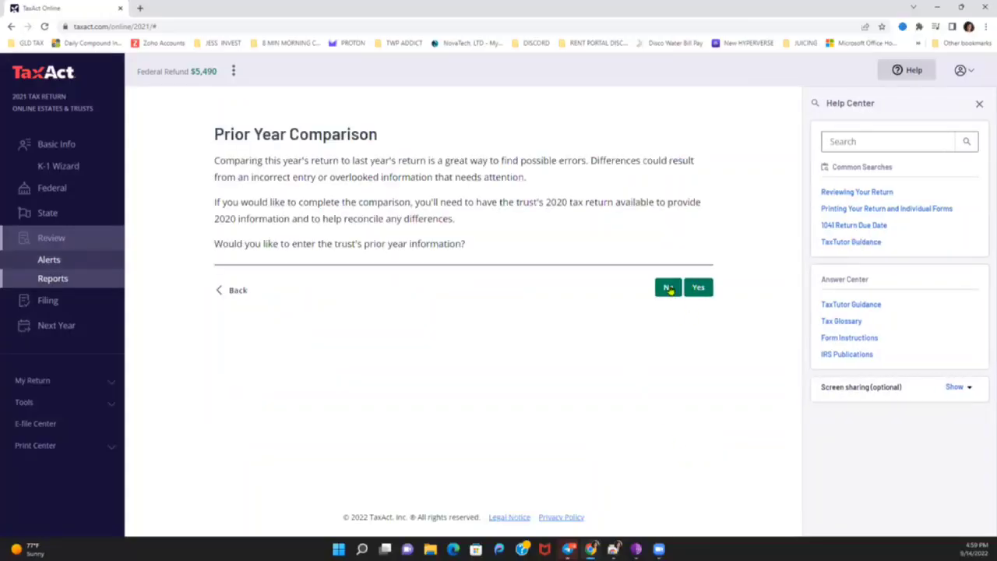
{"action": "left_click", "coordinate": [667, 288]}
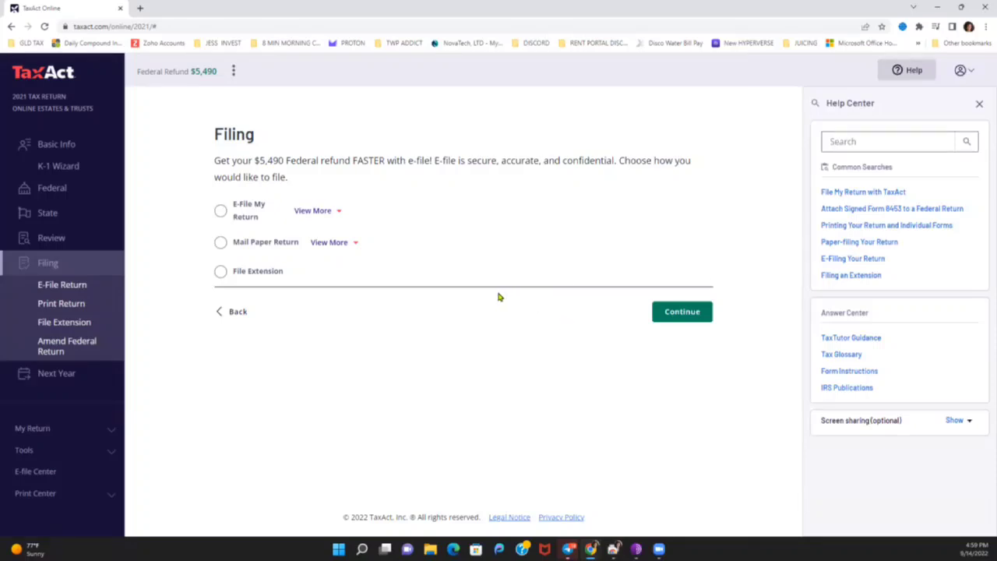
- Search the Help Center for 1099B and expand the full list of 1099 form links
{"action": "left_click", "coordinate": [840, 141]}
{"action": "type", "text": "1099B"}
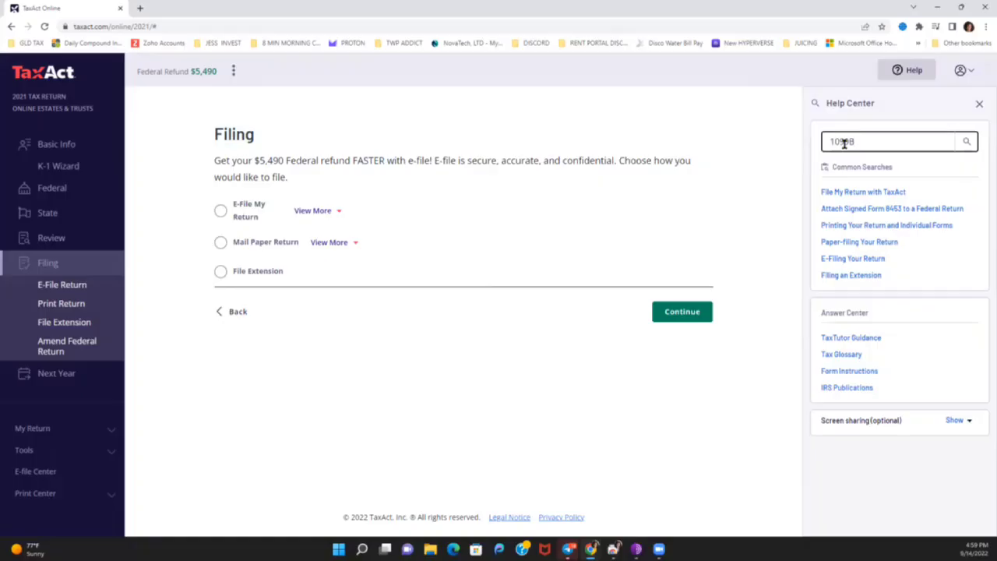
{"action": "left_click", "coordinate": [964, 145]}
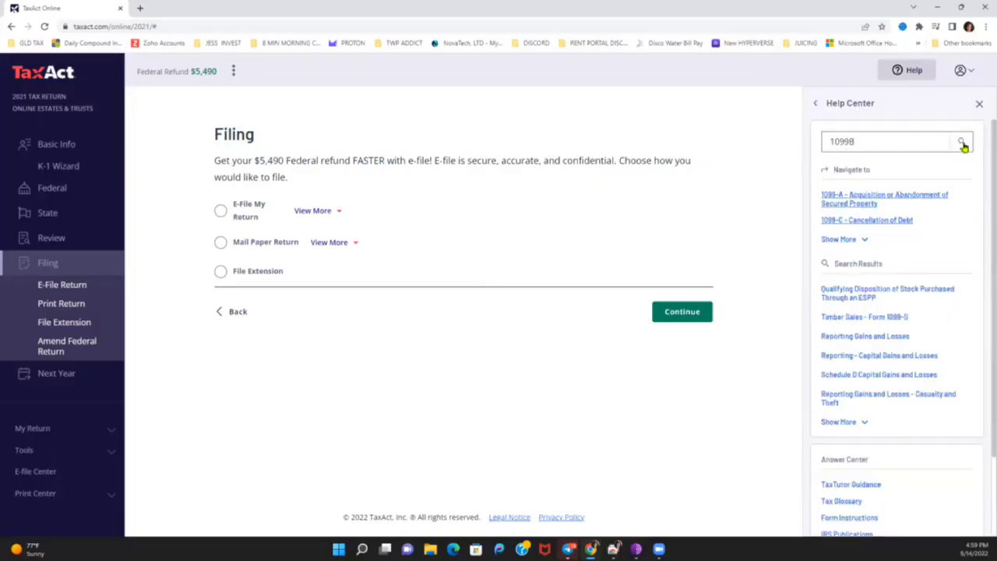
{"action": "left_click", "coordinate": [862, 242]}
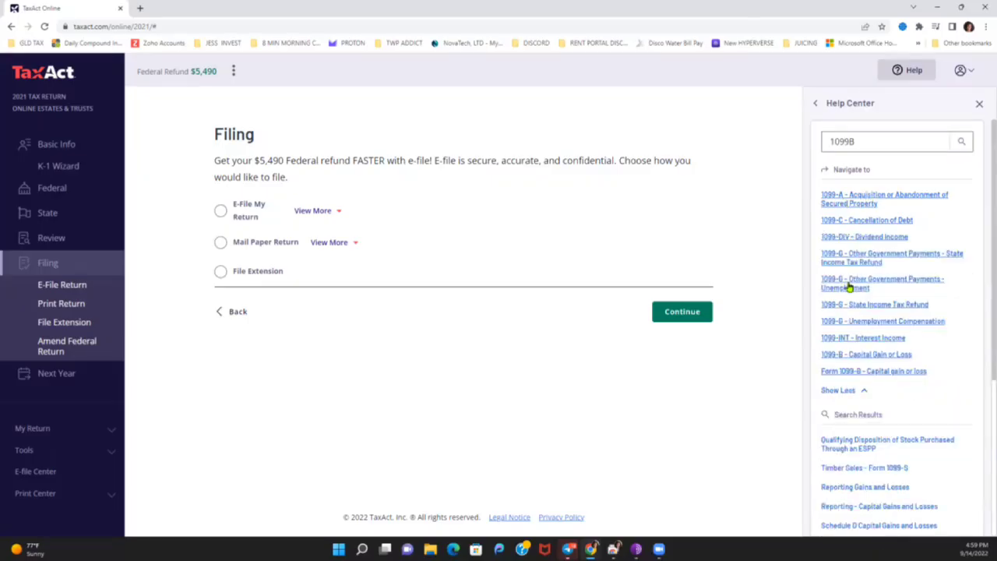
- Add a new Form 1099-B sale described as 'signature exchange for funds access'
{"action": "left_click", "coordinate": [869, 356]}
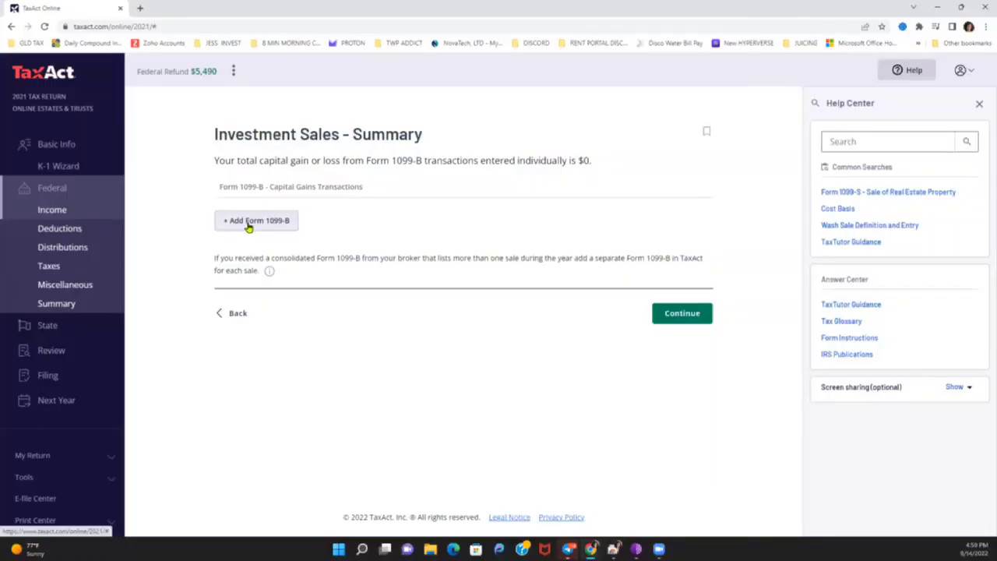
{"action": "left_click", "coordinate": [249, 222]}
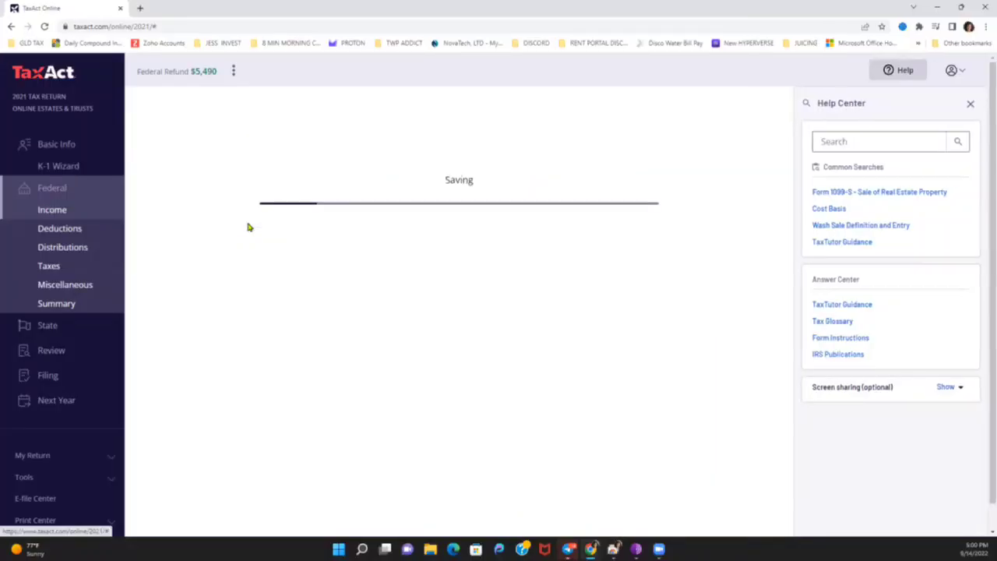
{"action": "left_click", "coordinate": [279, 196]}
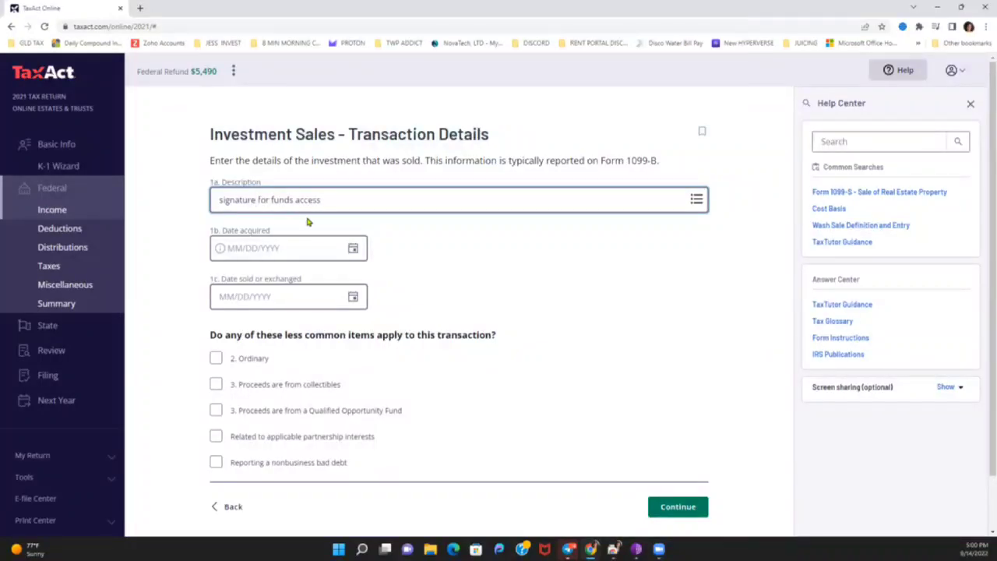
{"action": "type", "text": "exchange"}
- Set Date acquired to 01/01/2021 and Date sold to 12/31/2021, and mark the sale Ordinary
{"action": "left_click", "coordinate": [353, 249]}
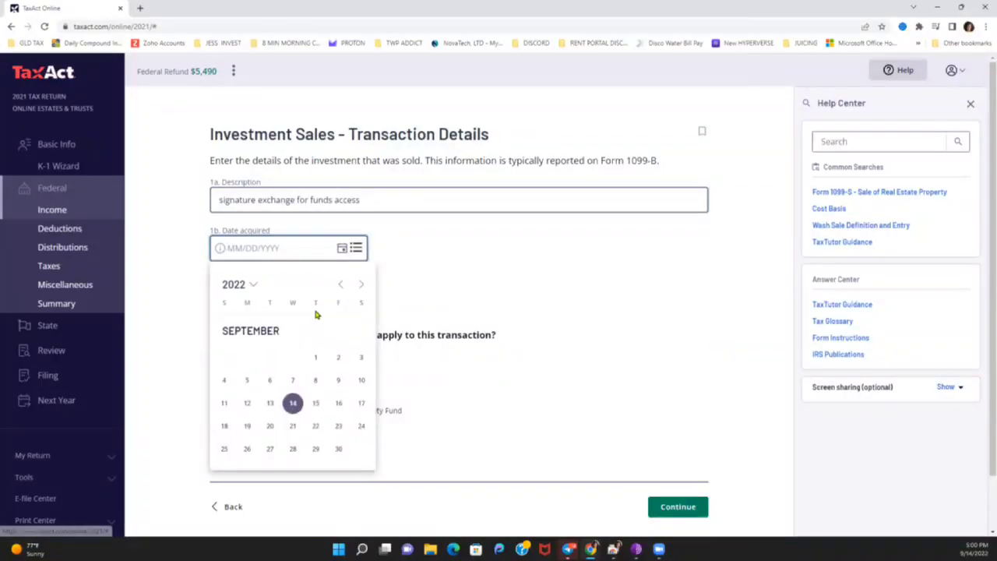
{"action": "left_click", "coordinate": [252, 288]}
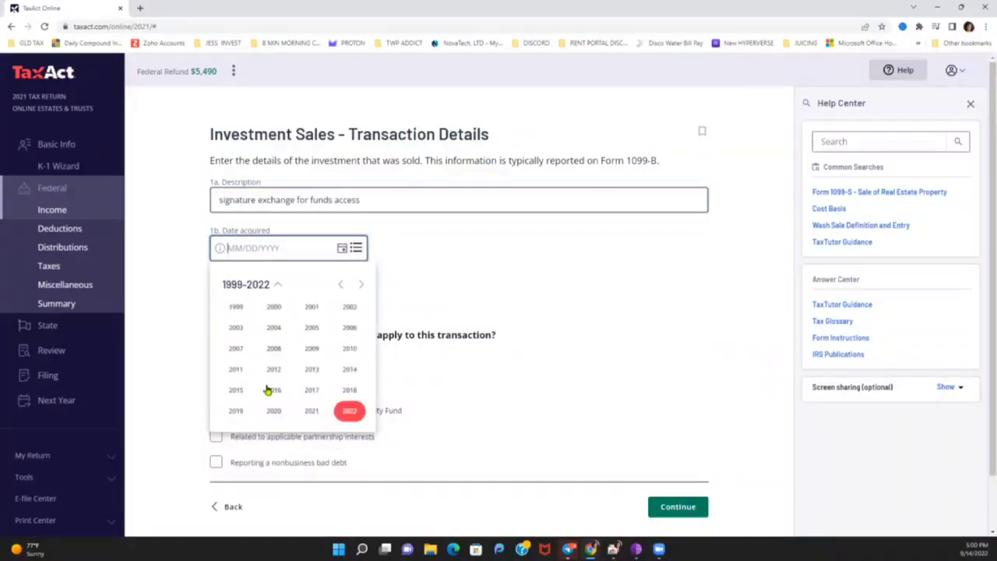
{"action": "left_click", "coordinate": [311, 413]}
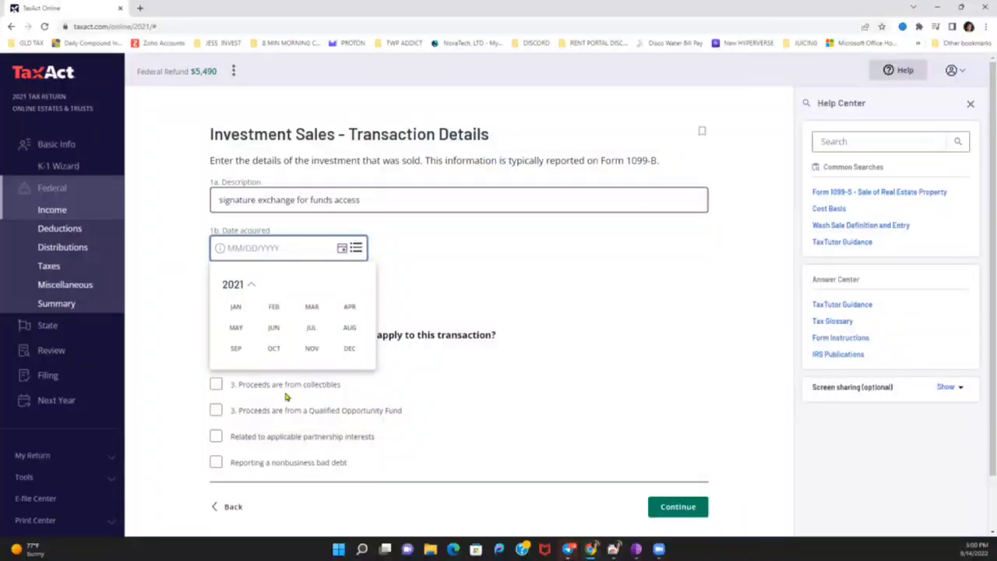
{"action": "left_click", "coordinate": [233, 309]}
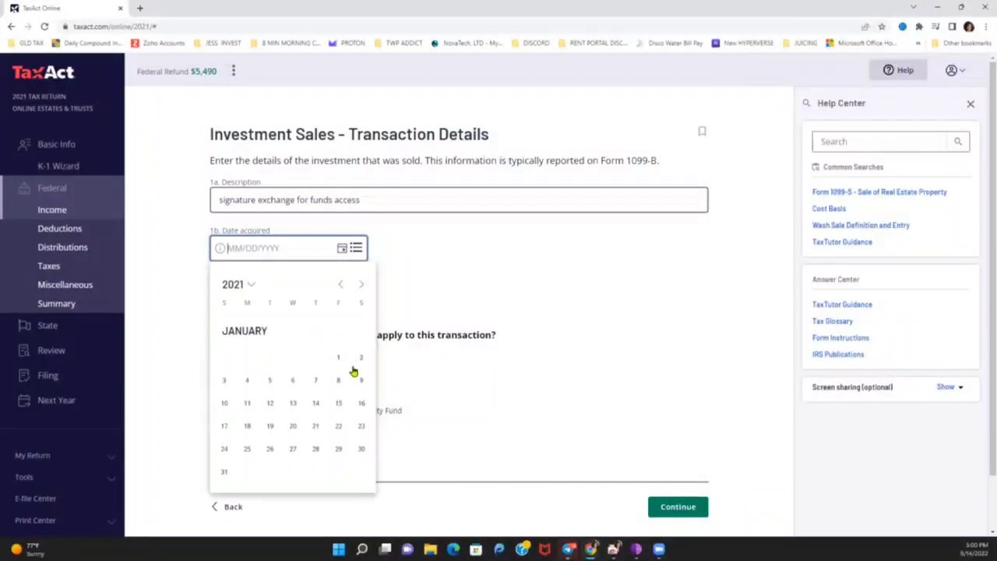
{"action": "left_click", "coordinate": [338, 362]}
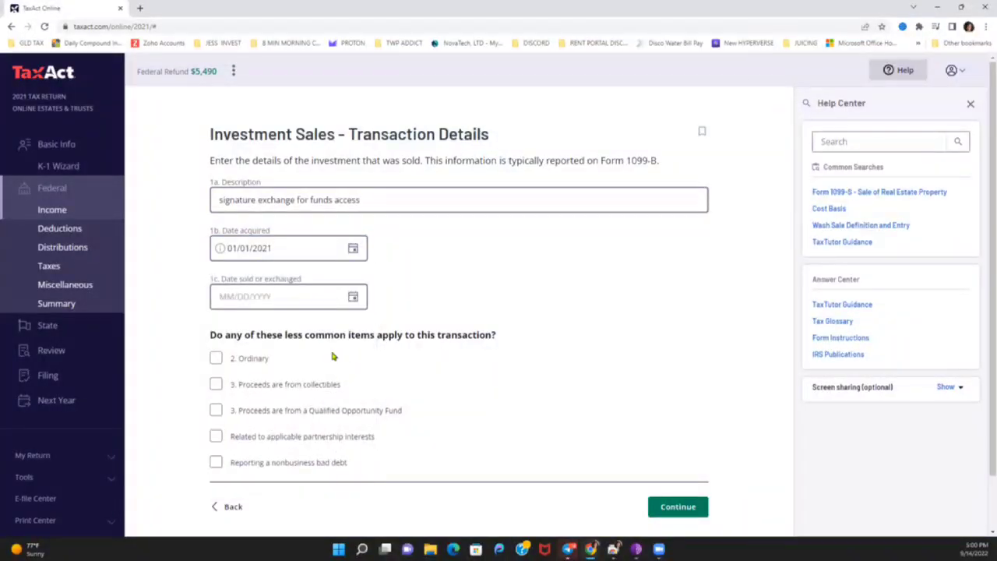
{"action": "left_click", "coordinate": [352, 300]}
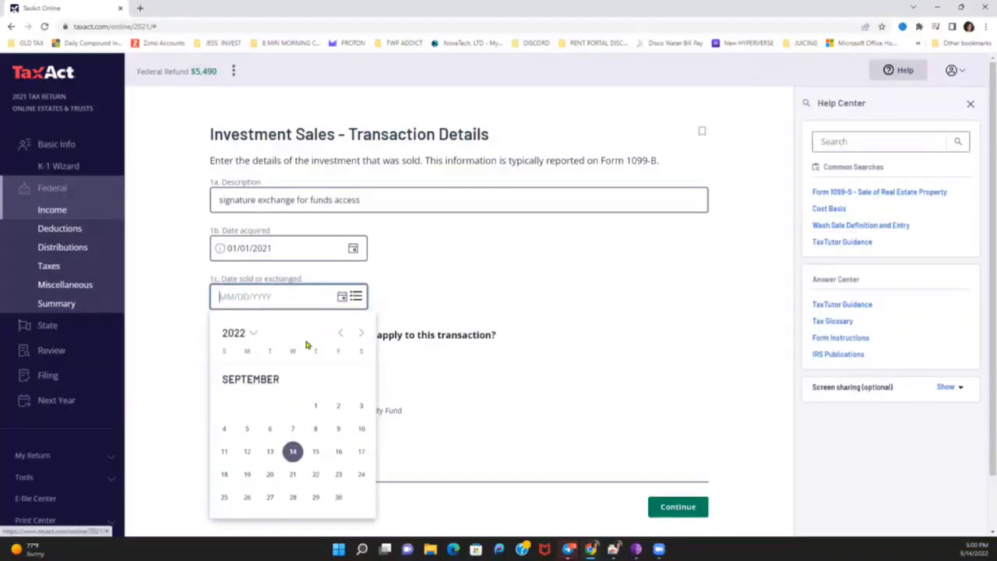
{"action": "left_click", "coordinate": [249, 334]}
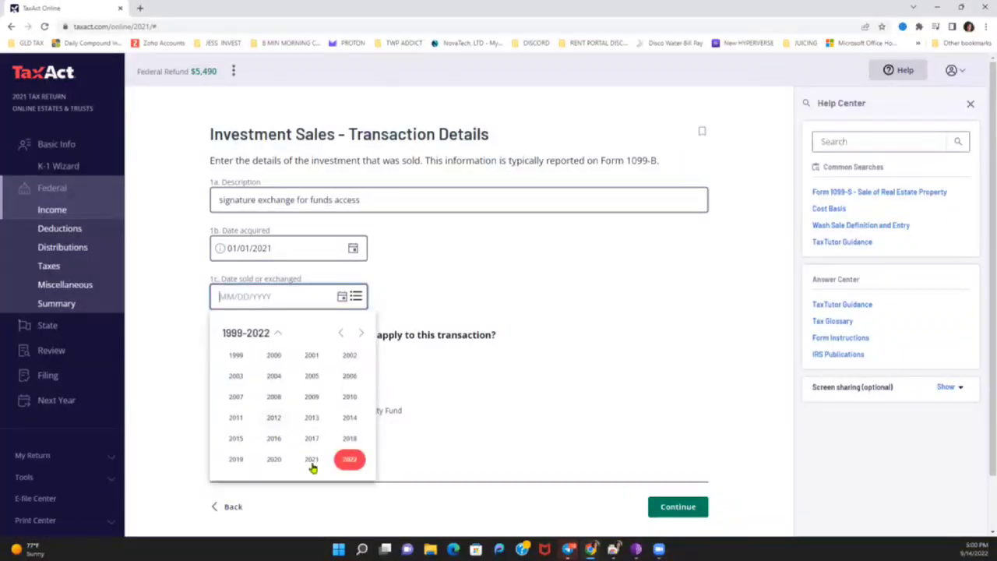
{"action": "left_click", "coordinate": [311, 459]}
{"action": "left_click", "coordinate": [350, 398]}
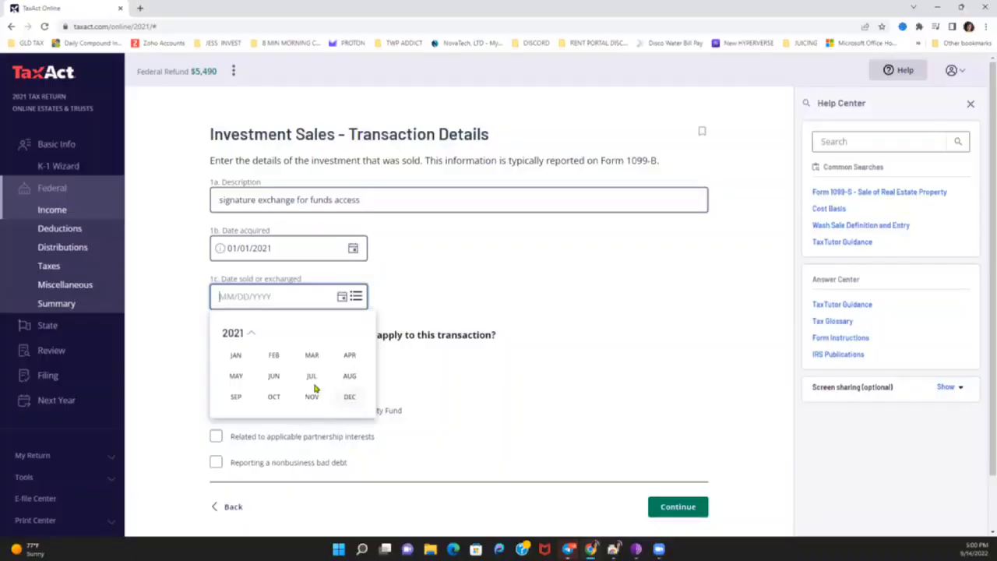
{"action": "left_click", "coordinate": [338, 497]}
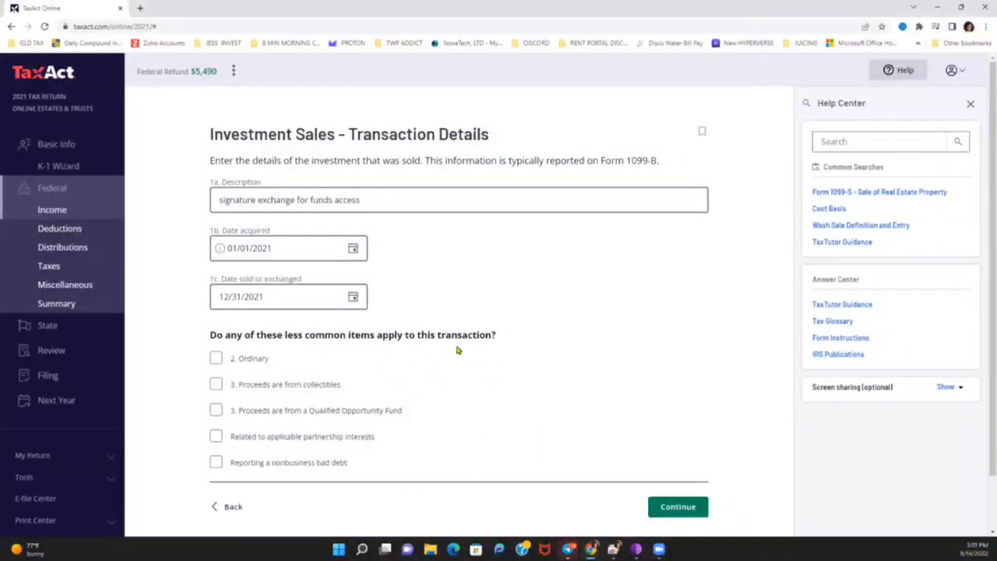
{"action": "left_click", "coordinate": [215, 357]}
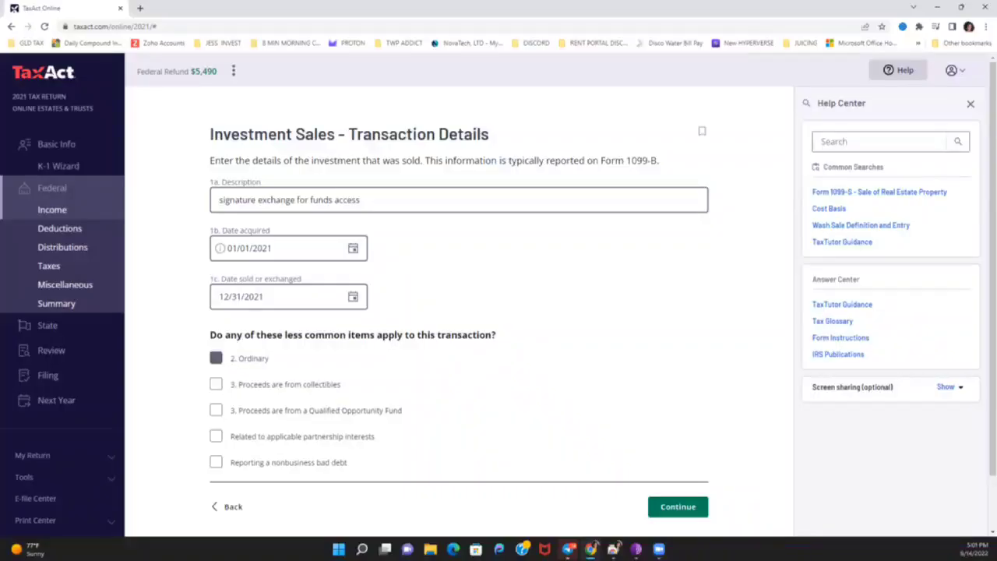
- Categorize the sale on Form 8949 as B, short-term with basis not reported to the IRS
{"action": "left_click", "coordinate": [662, 507]}
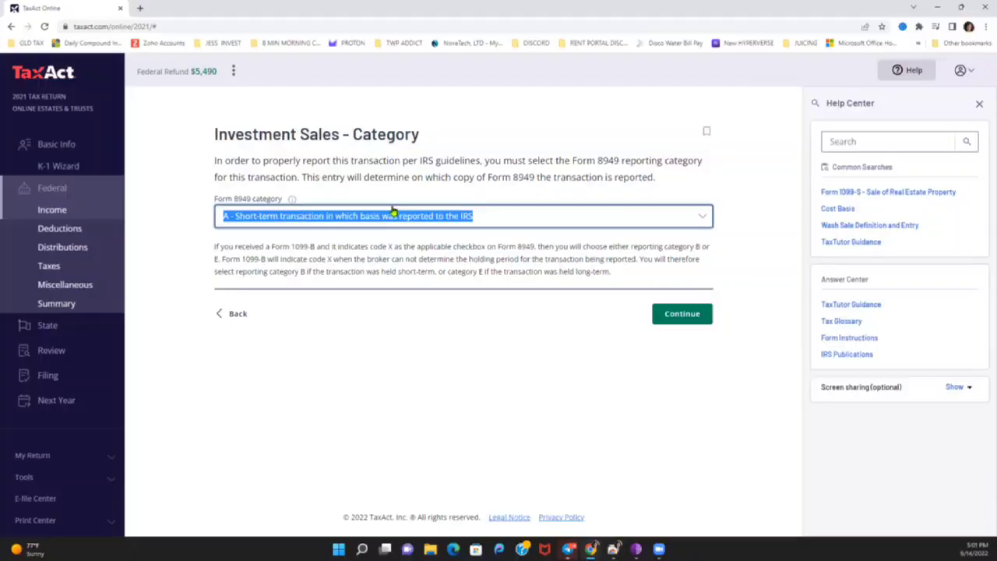
{"action": "left_click", "coordinate": [668, 225]}
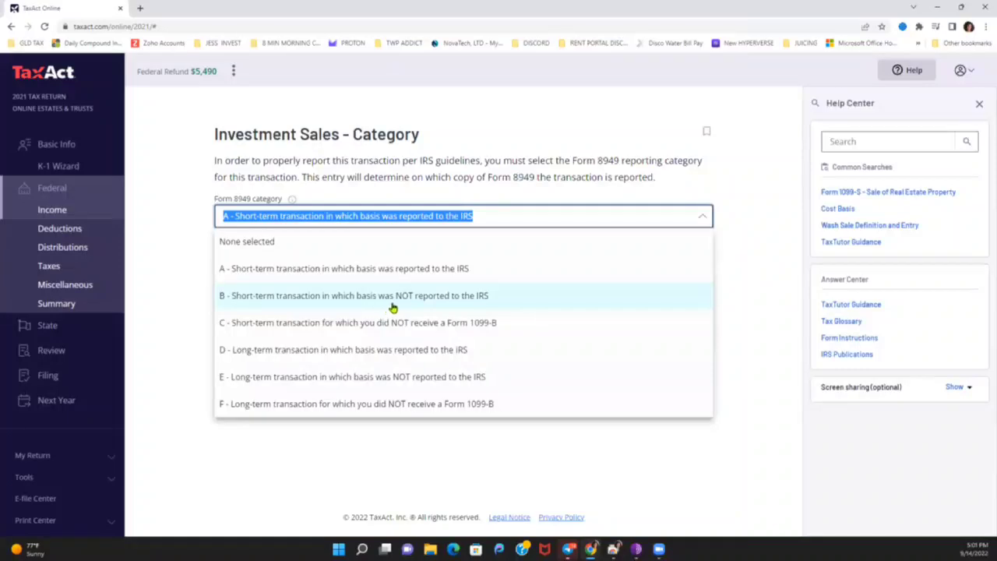
{"action": "left_click", "coordinate": [261, 299]}
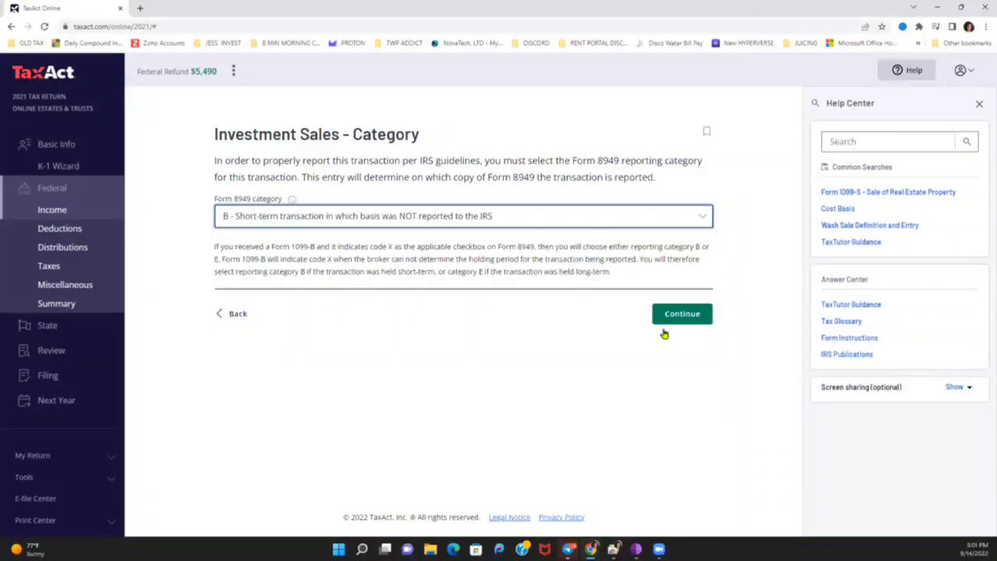
{"action": "left_click", "coordinate": [668, 320]}
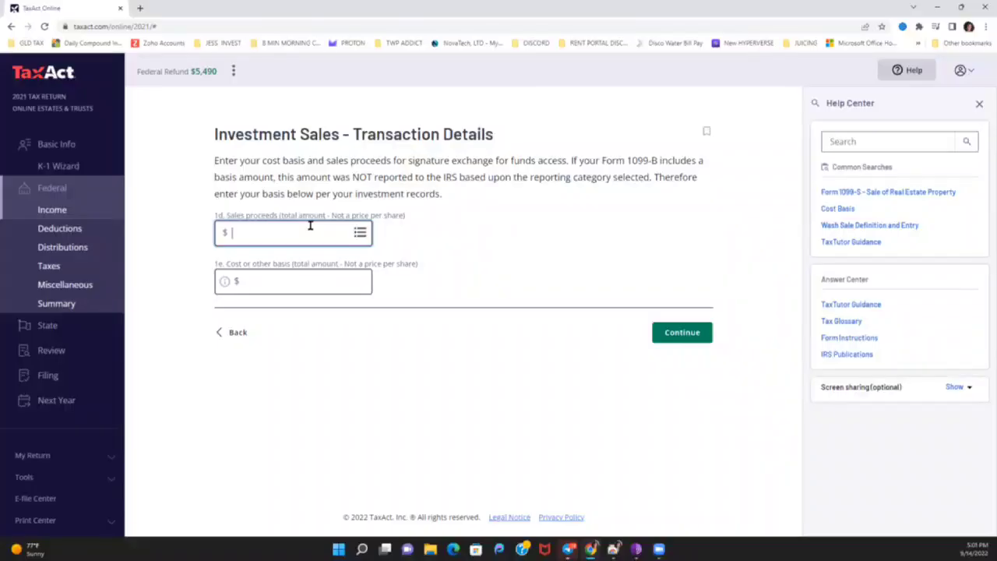
- Leave adjustment codes empty and flag the sale as having federal and/or state withholding
{"action": "left_click", "coordinate": [682, 331]}
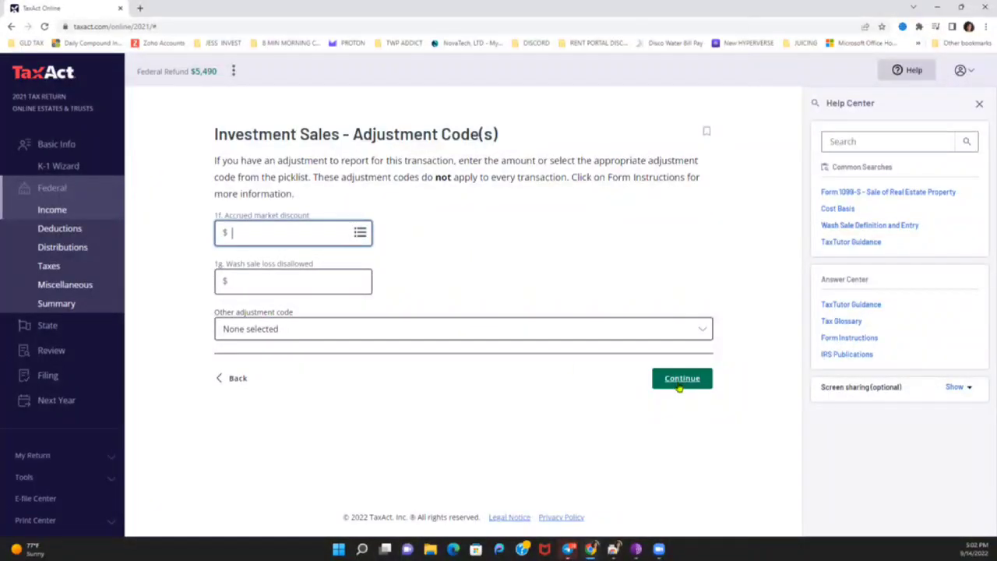
{"action": "left_click", "coordinate": [681, 381]}
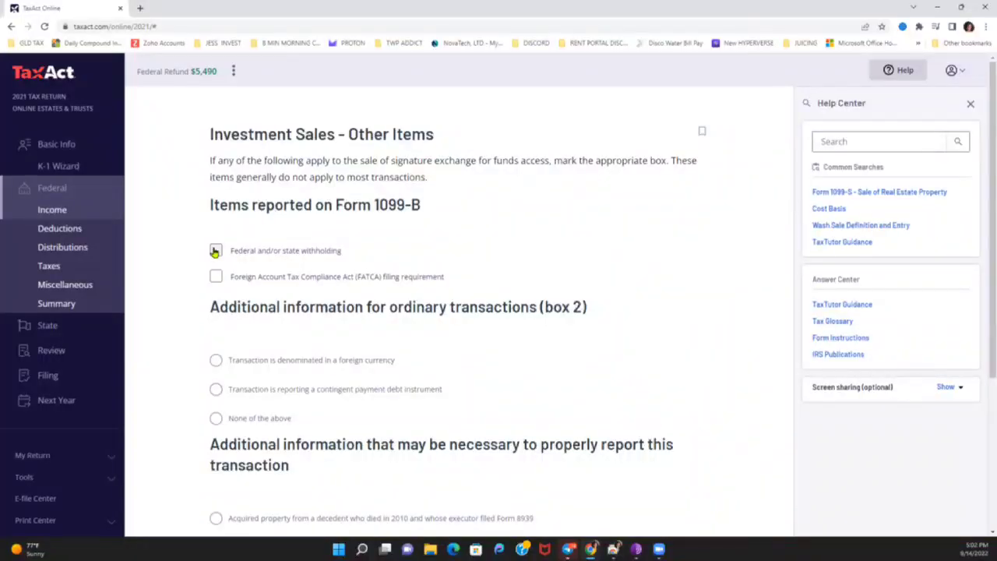
{"action": "left_click", "coordinate": [216, 251]}
{"action": "scroll", "coordinate": [683, 416], "scroll_direction": "down", "scroll_amount": 3}
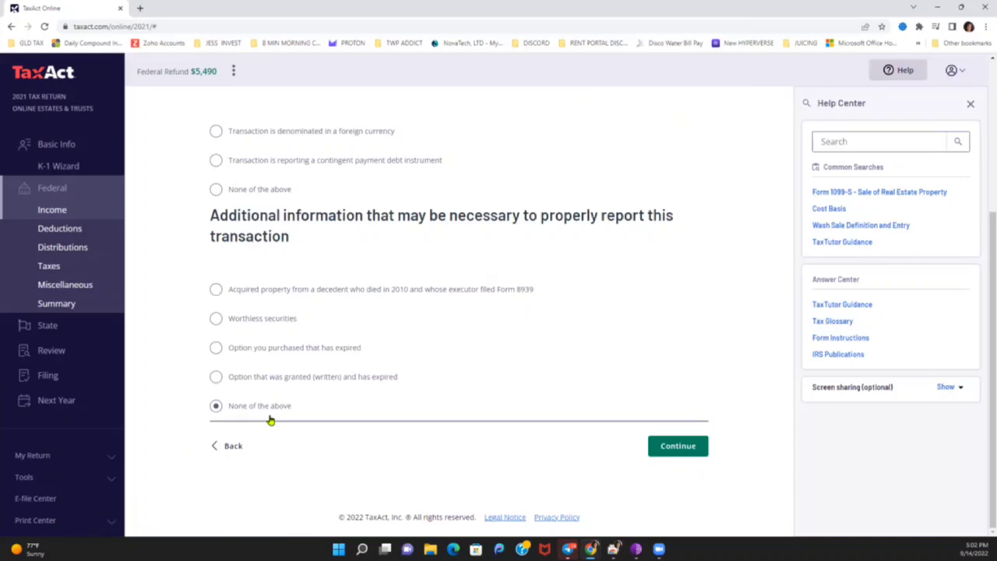
{"action": "left_click", "coordinate": [686, 450]}
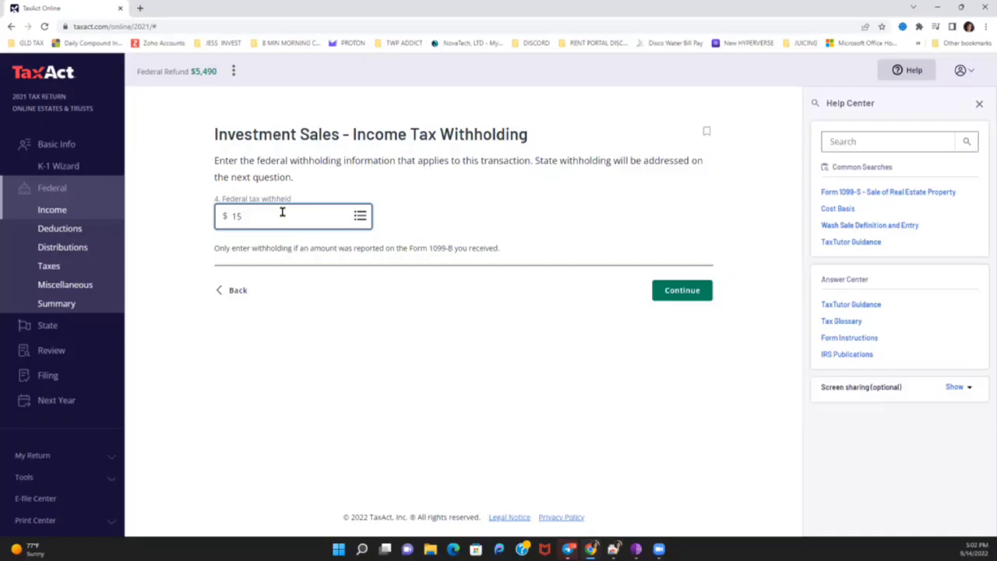
- Enter the federal tax withheld, skip state withholding, and postpone fixing the sale's errors
{"action": "type", "text": "000"}
{"action": "left_click", "coordinate": [685, 291]}
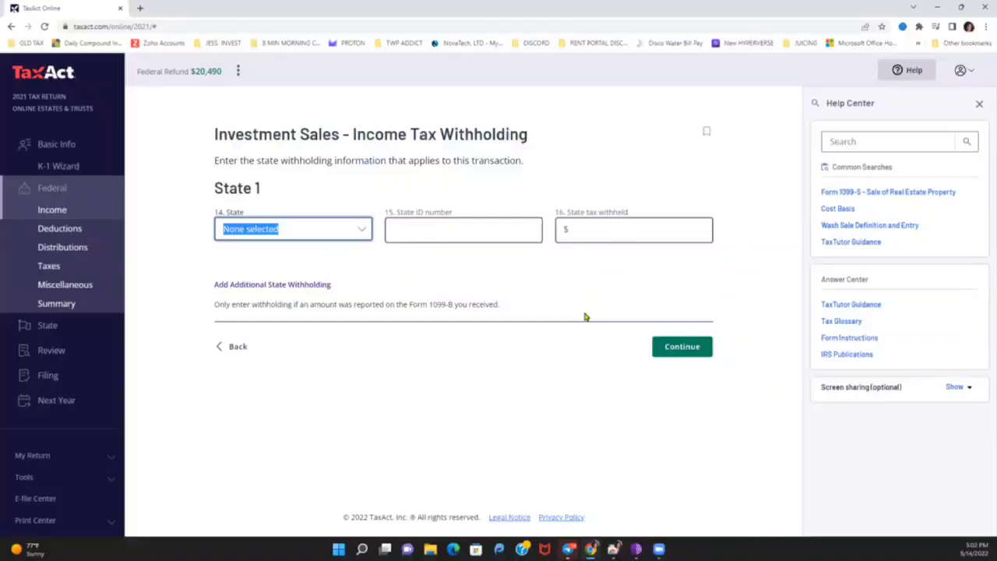
{"action": "left_click", "coordinate": [682, 355]}
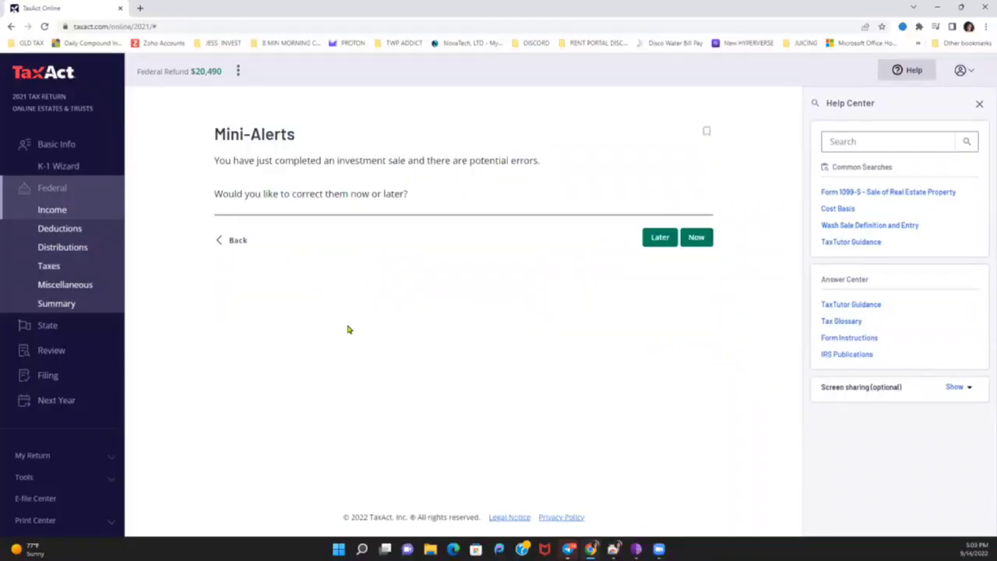
{"action": "left_click", "coordinate": [660, 242]}
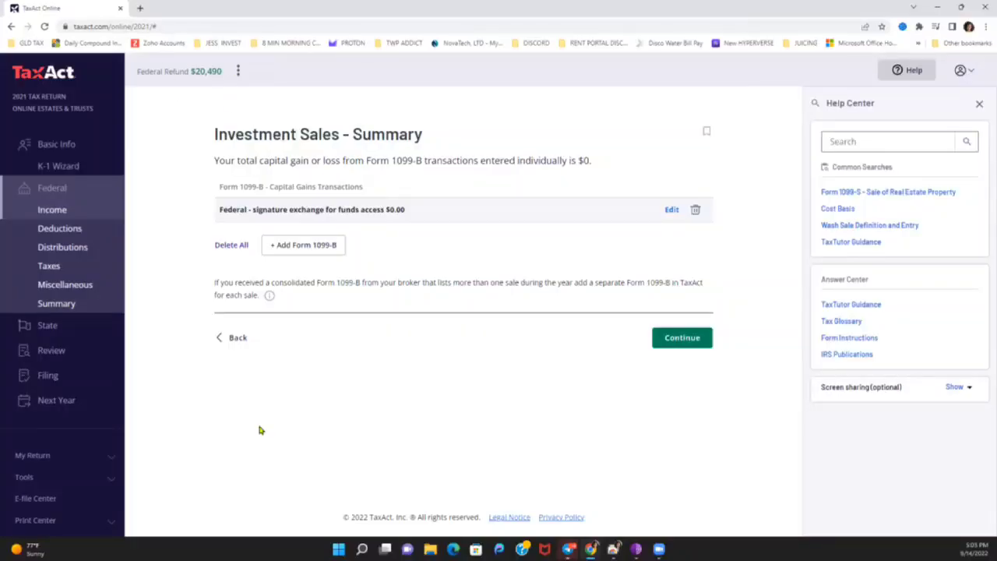
- Add another Form 1099-B sale with the description 'SECURED CASH FOR RENT'
{"action": "left_click", "coordinate": [312, 245]}
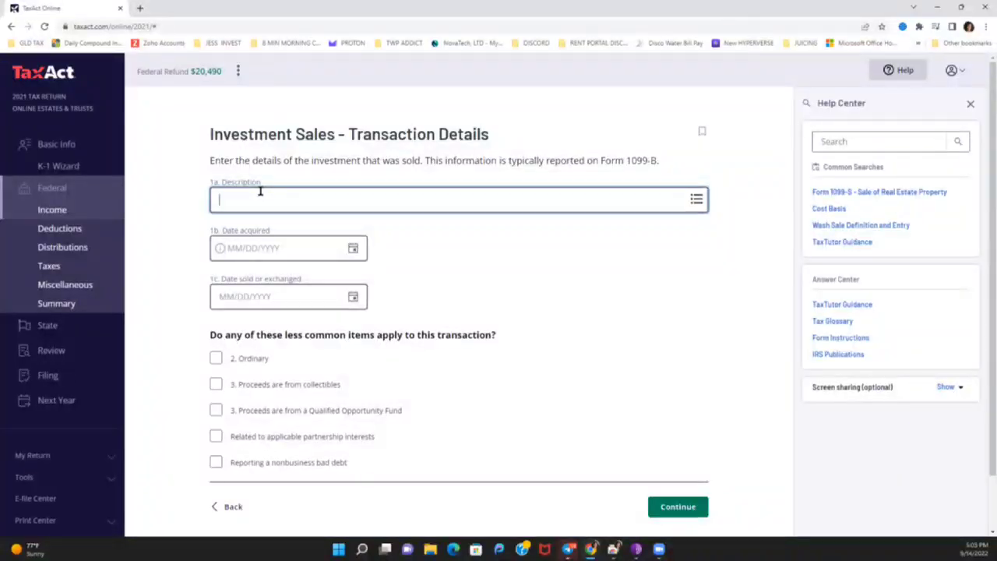
{"action": "type", "text": "ur"}
{"action": "key", "text": "Caps_Lock"}
{"action": "key", "text": "BackSpace"}
{"action": "key", "text": "BackSpace"}
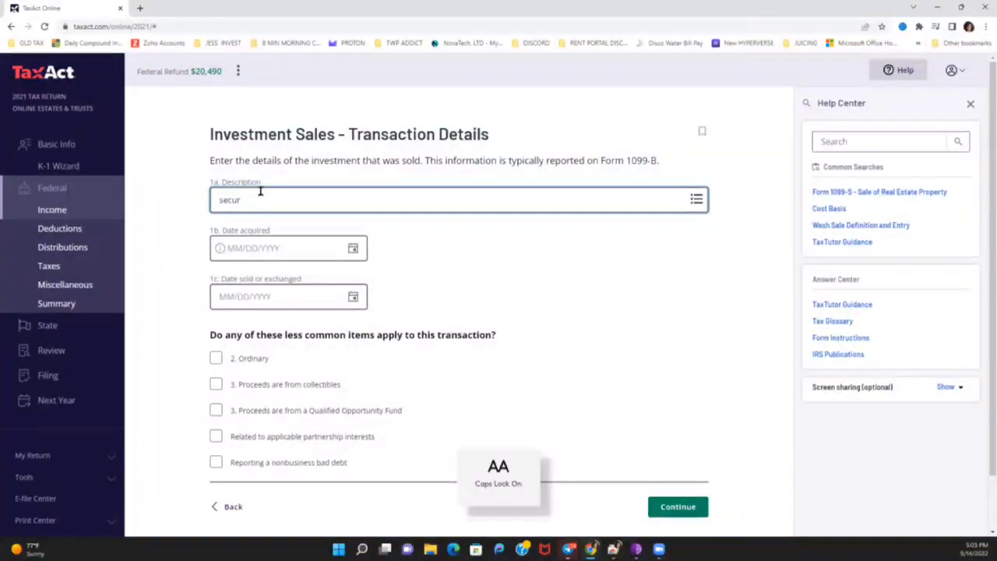
{"action": "key", "text": "BackSpace"}
{"action": "key", "text": "BackSpace"}
{"action": "key", "text": "BackSpace"}
{"action": "type", "text": "S"}
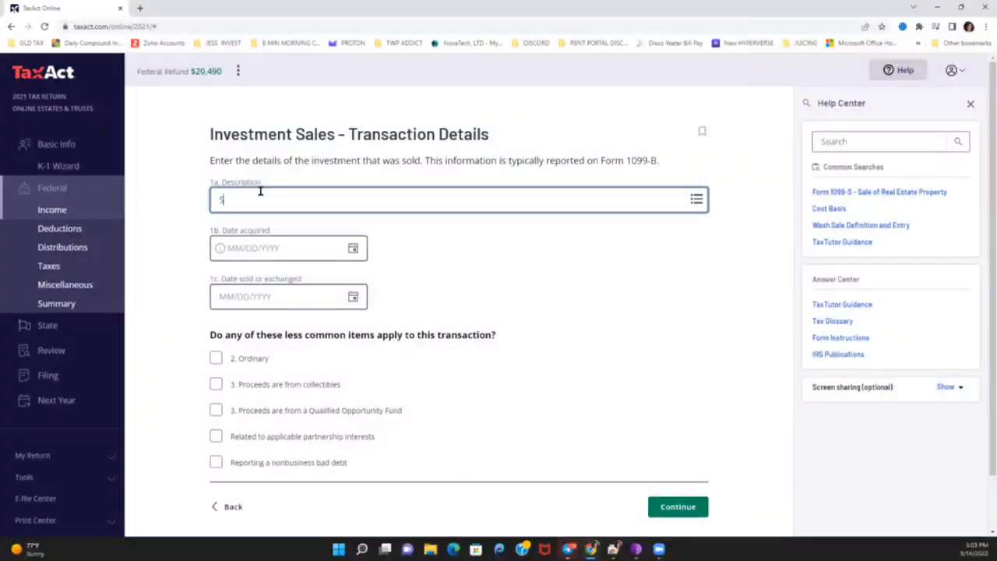
{"action": "type", "text": "ECURED CASH FOR RENT"}
- Set the SECURED CASH FOR RENT sale's Date acquired to 01/01/2021 with the calendar picker
{"action": "left_click", "coordinate": [353, 248]}
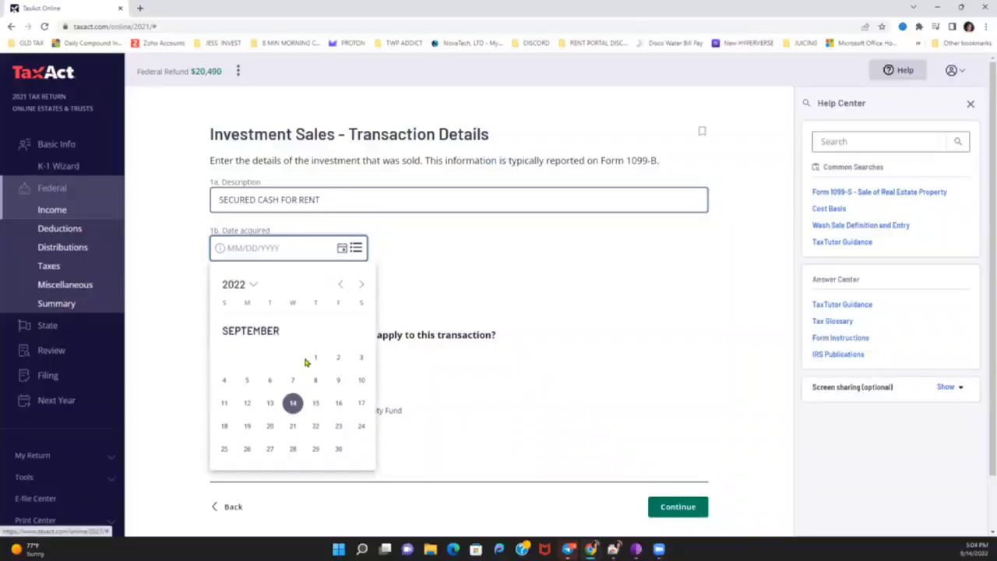
{"action": "left_click", "coordinate": [251, 287]}
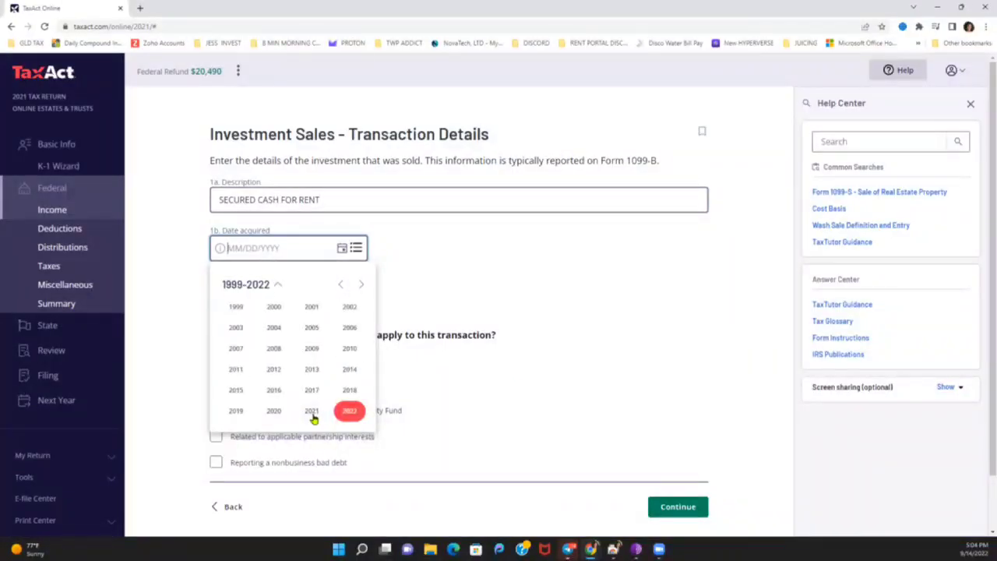
{"action": "left_click", "coordinate": [312, 413]}
{"action": "left_click", "coordinate": [235, 308]}
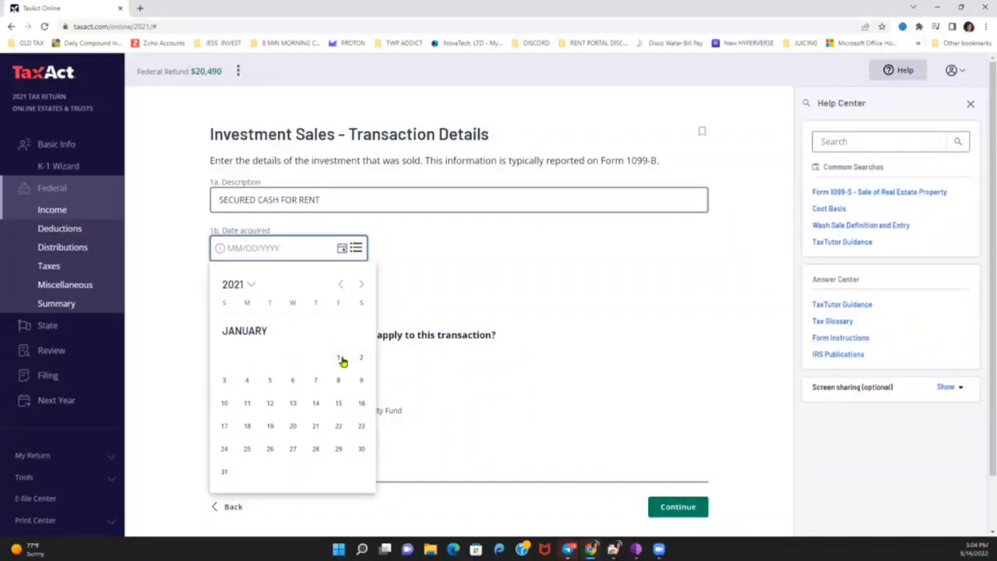
{"action": "left_click", "coordinate": [338, 356]}
- Set Date sold to 12/31/2021 and mark the sale as 2. Ordinary
{"action": "left_click", "coordinate": [246, 299]}
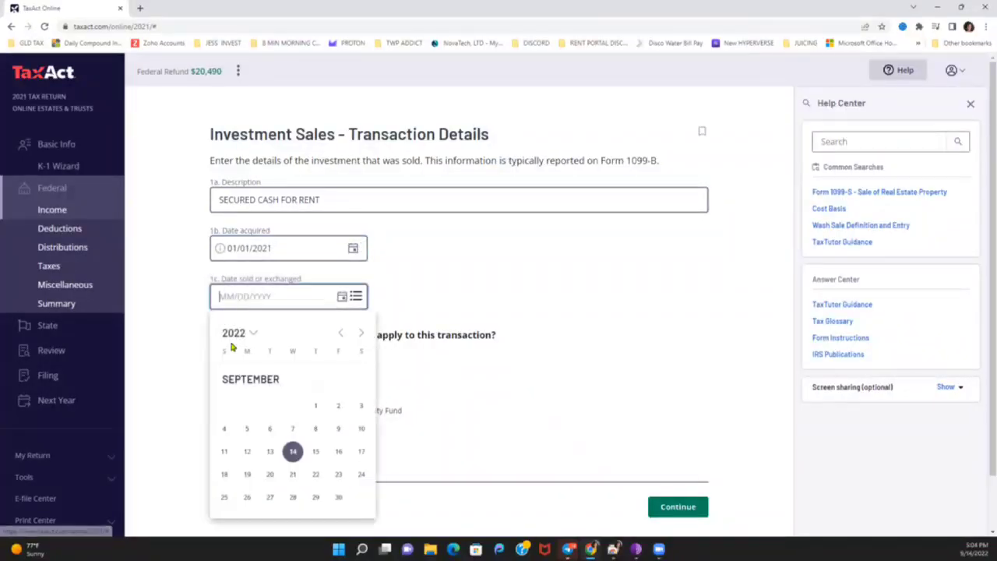
{"action": "left_click", "coordinate": [243, 333]}
{"action": "left_click", "coordinate": [312, 459]}
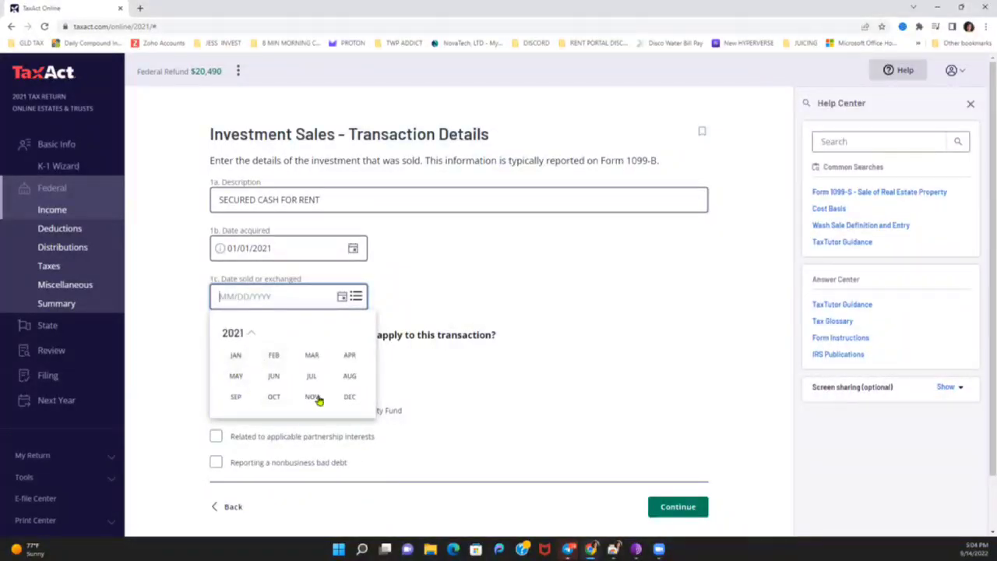
{"action": "left_click", "coordinate": [347, 401]}
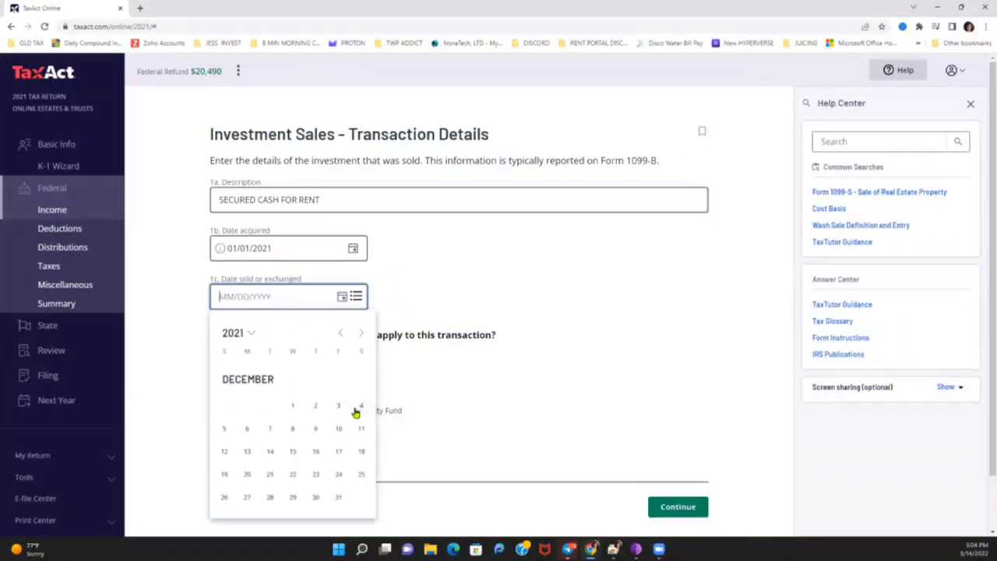
{"action": "left_click", "coordinate": [337, 497]}
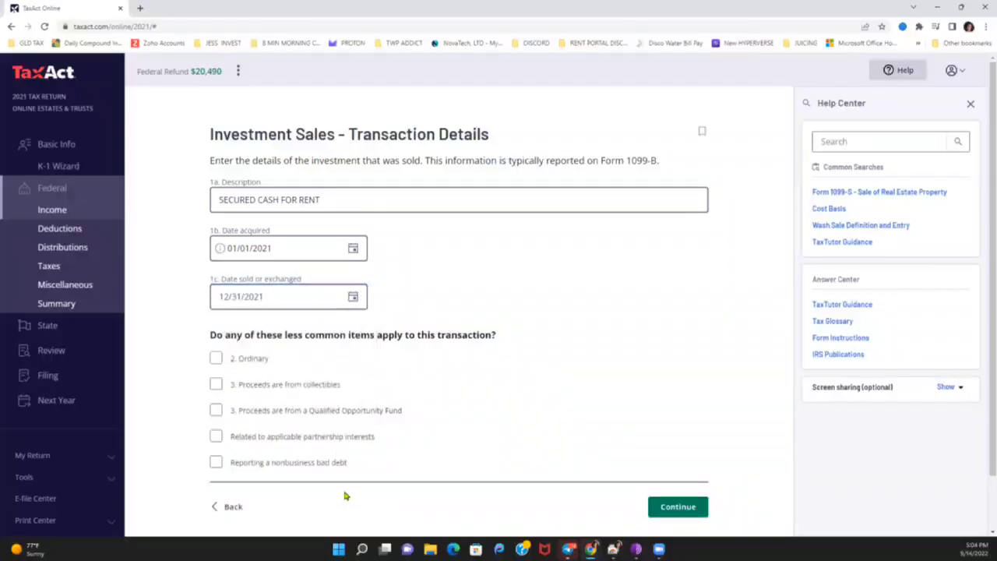
{"action": "left_click", "coordinate": [217, 359]}
- Save the sale details and assign Form 8949 category B, short-term basis not reported
{"action": "left_click", "coordinate": [675, 509]}
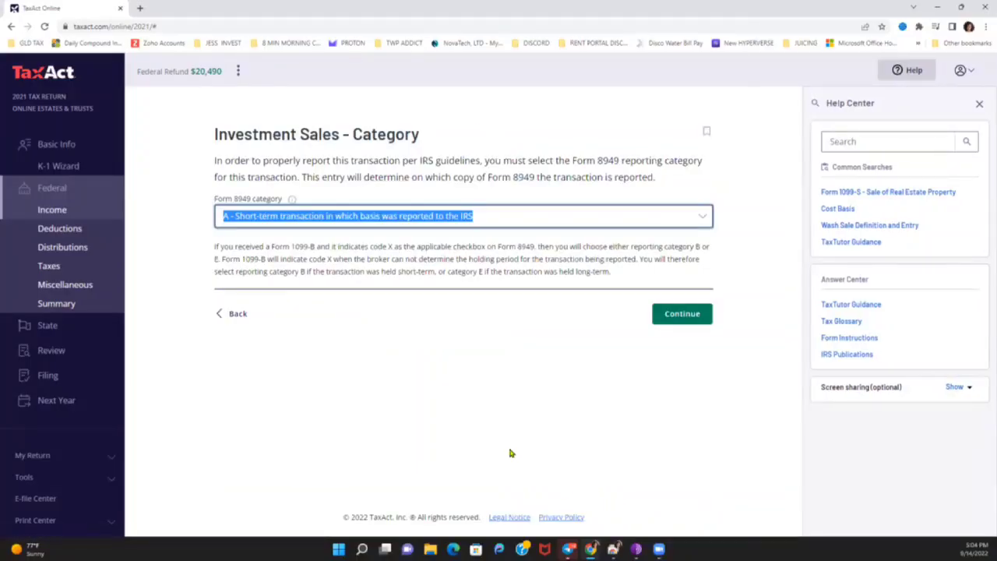
{"action": "left_click", "coordinate": [703, 219]}
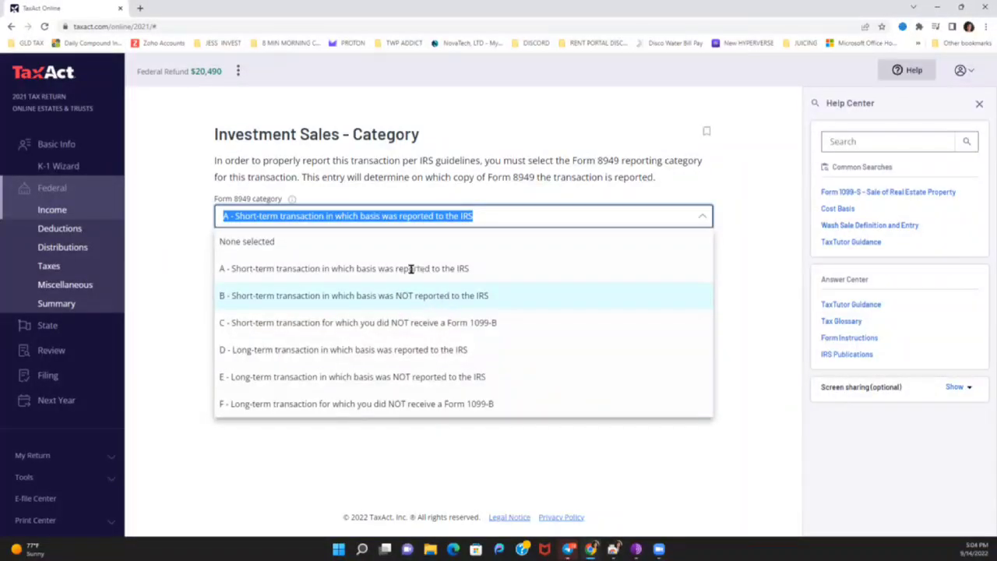
{"action": "left_click", "coordinate": [450, 301]}
{"action": "left_click", "coordinate": [668, 319]}
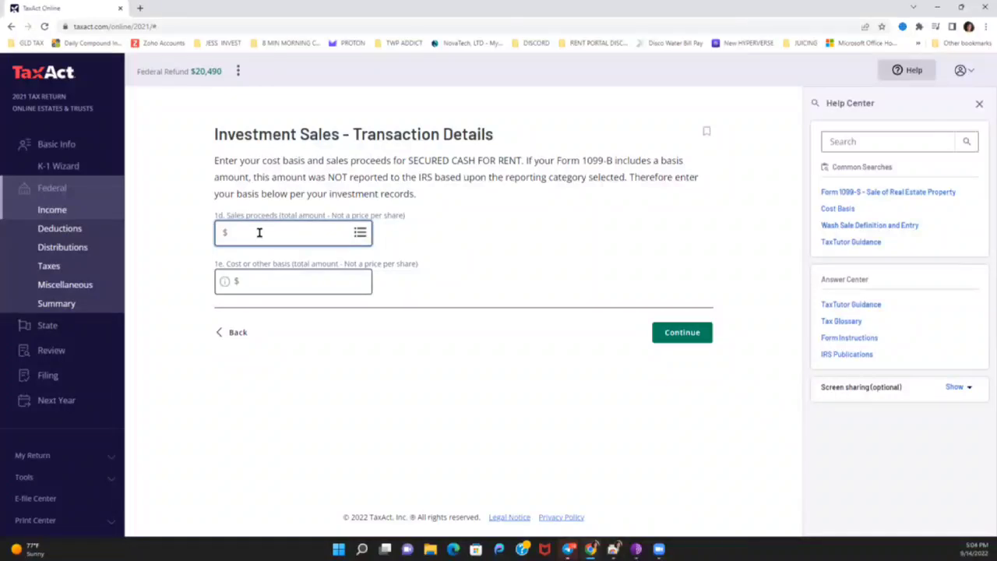
- Indicate withholding applies, enter $42,500.00 federal tax withheld, and skip state withholding
{"action": "left_click", "coordinate": [655, 337]}
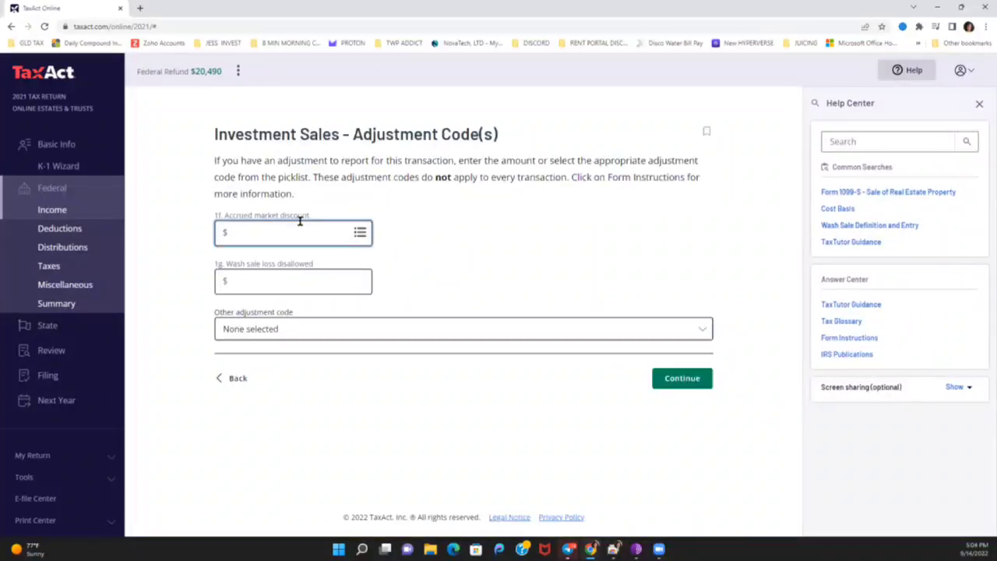
{"action": "left_click", "coordinate": [683, 378]}
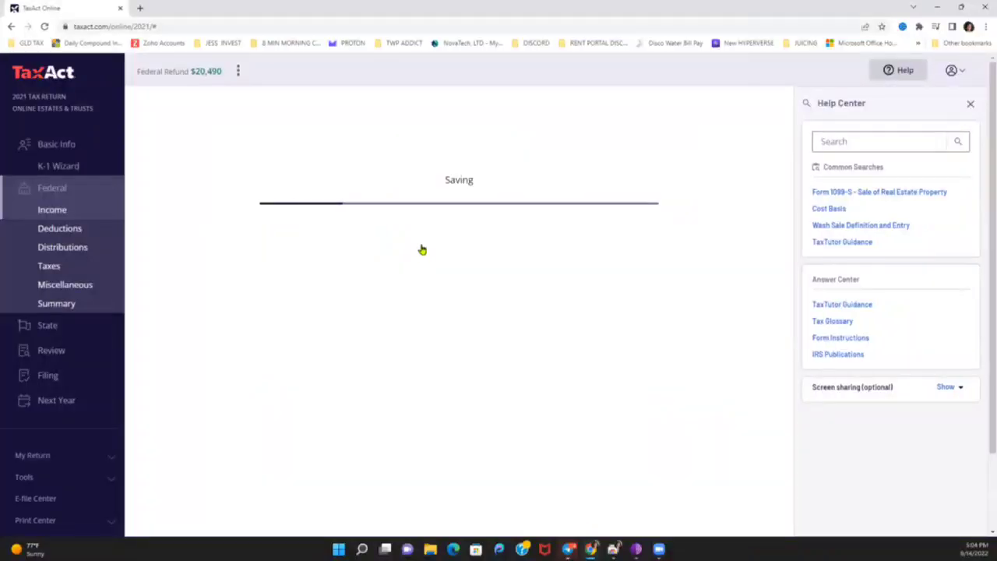
{"action": "left_click", "coordinate": [229, 255]}
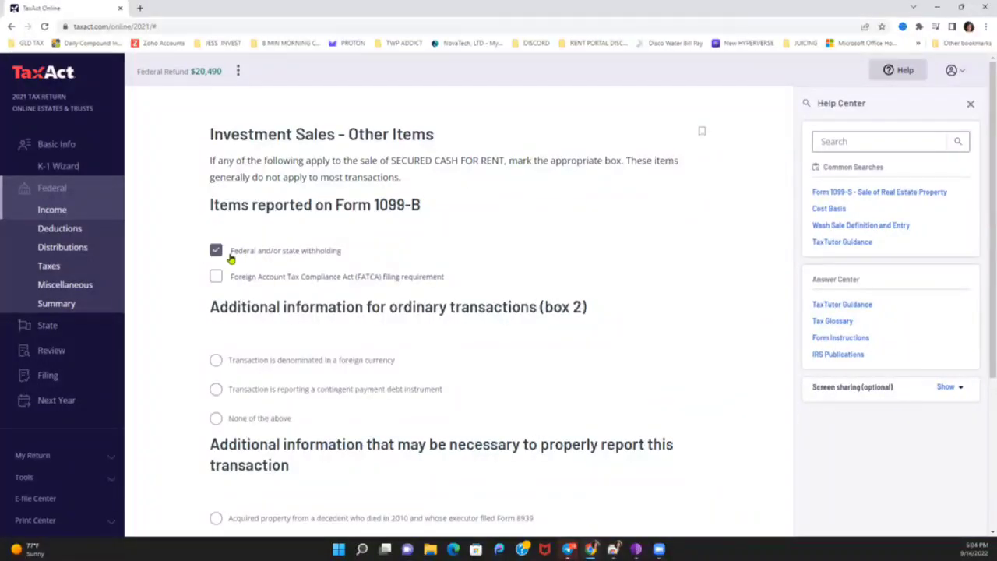
{"action": "scroll", "coordinate": [685, 396], "scroll_direction": "down", "scroll_amount": 3}
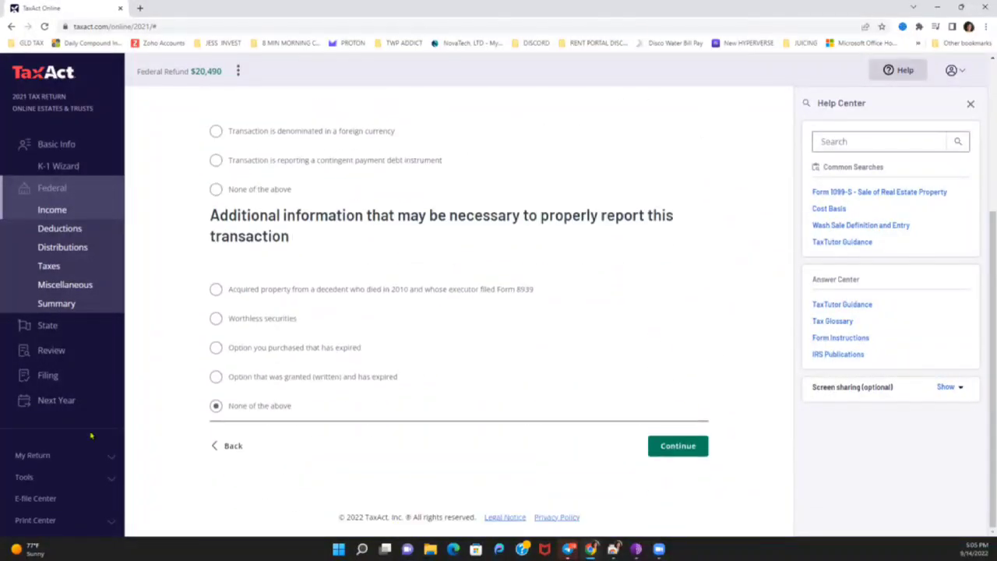
{"action": "left_click", "coordinate": [674, 450]}
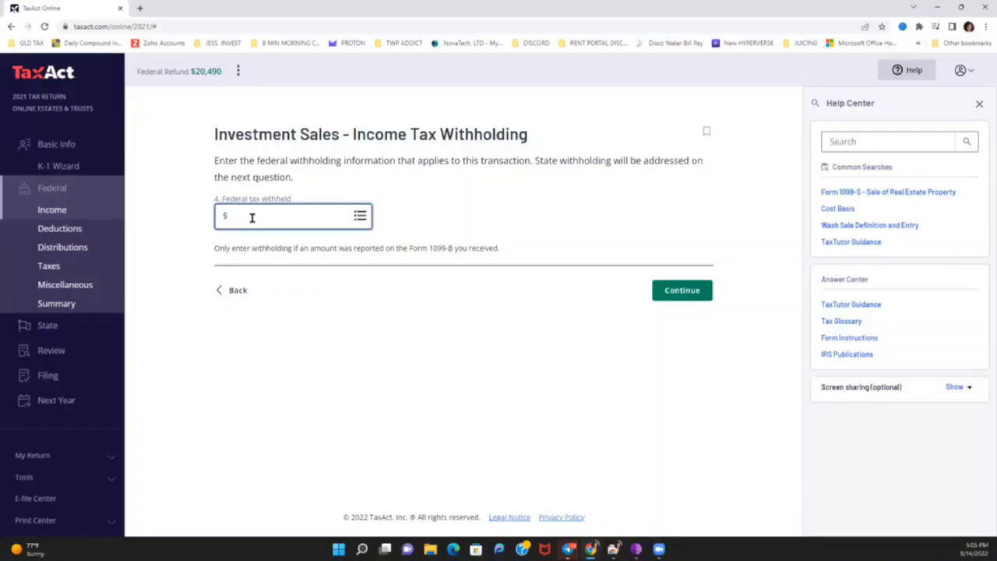
{"action": "type", "text": "42500"}
{"action": "left_click", "coordinate": [674, 300]}
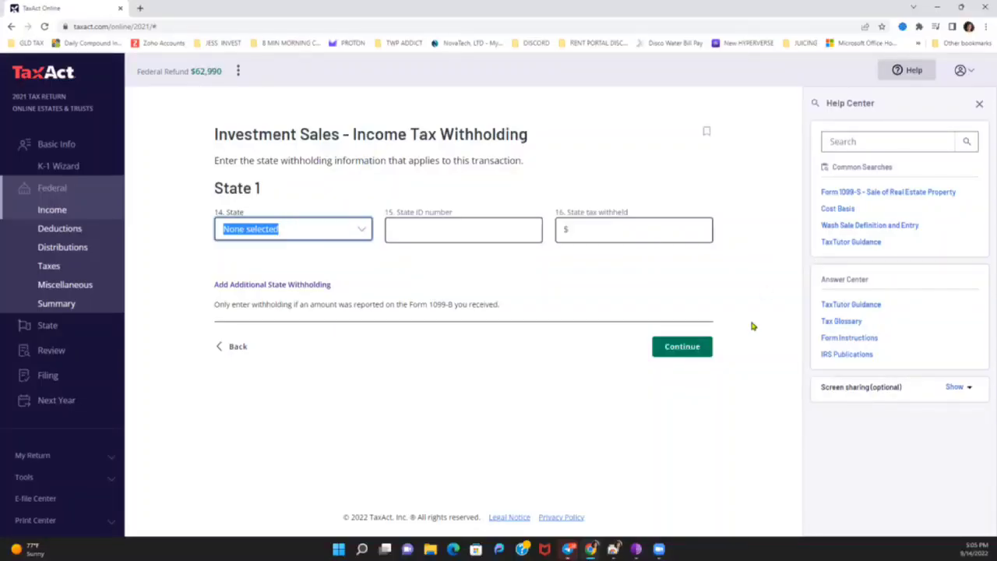
{"action": "left_click", "coordinate": [695, 351]}
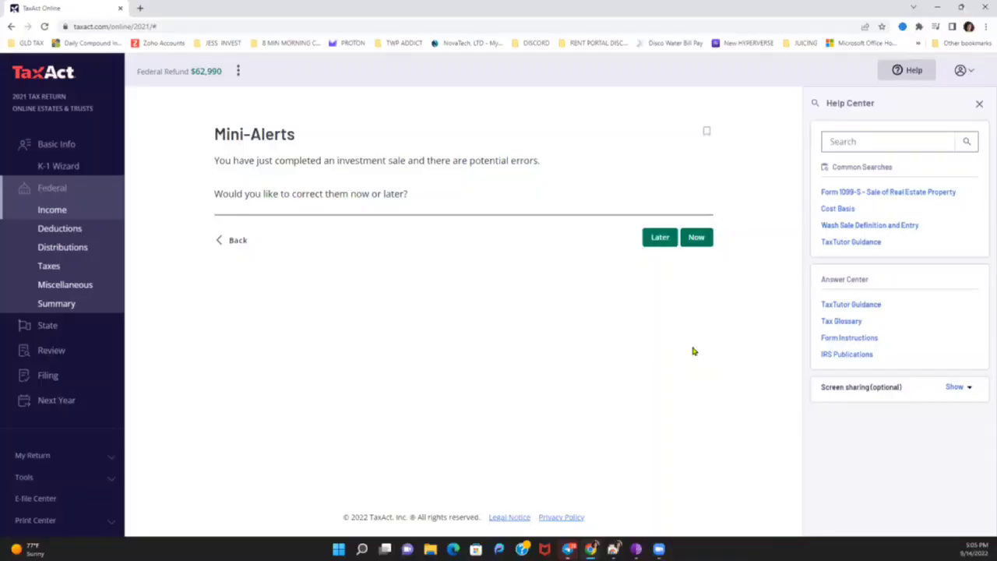
- Defer the potential errors and add a sale described 'SIGNATURE EXCHANGE FOR FUNDS ACCESS'
{"action": "left_click", "coordinate": [659, 238]}
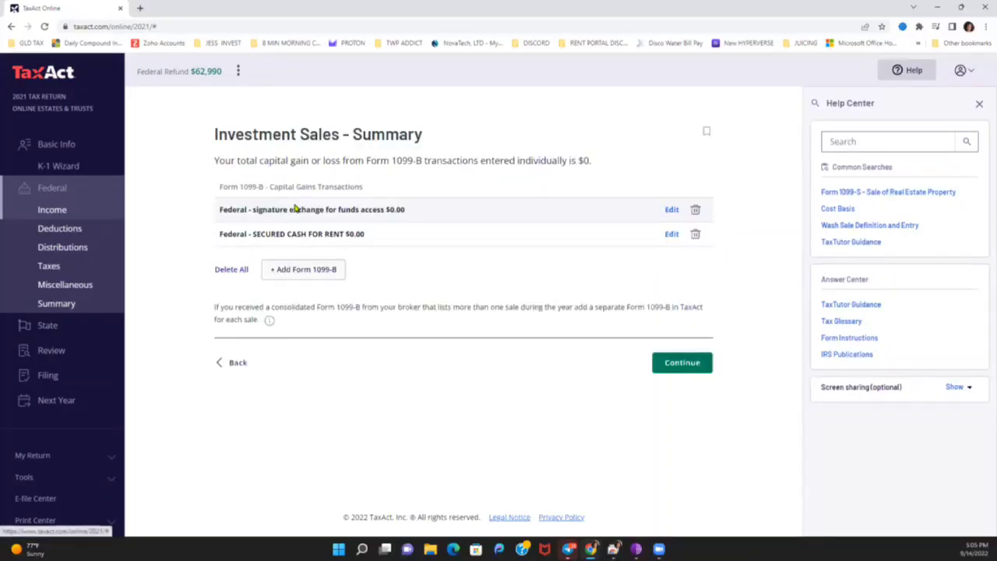
{"action": "left_click", "coordinate": [302, 272]}
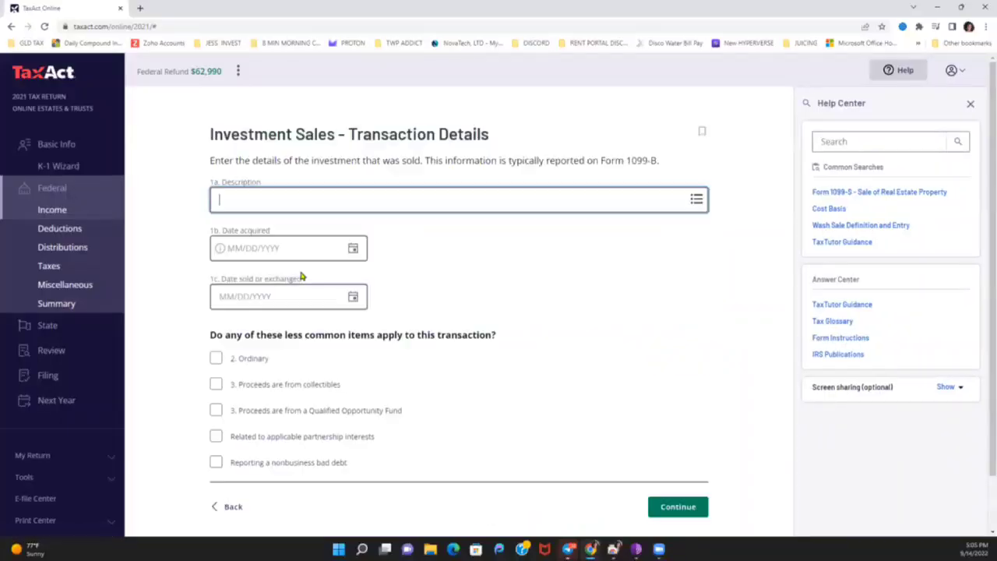
{"action": "left_click", "coordinate": [271, 196]}
{"action": "type", "text": "S"}
{"action": "type", "text": "I"}
{"action": "type", "text": "GNATURE ECHANGE FOR A"}
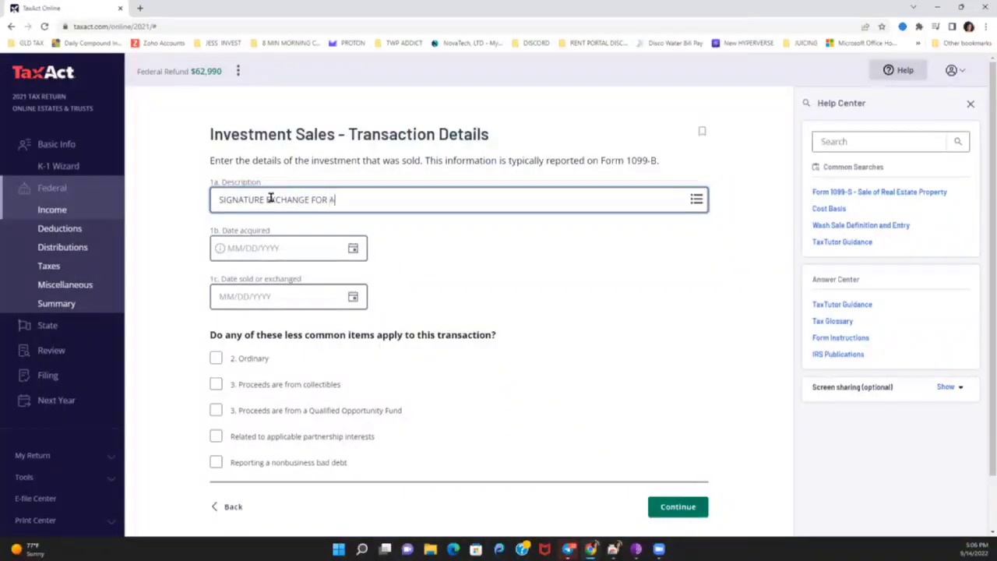
{"action": "key", "text": "BackSpace"}
{"action": "type", "text": "FUNDS ACCESS"}
- Set the new sale's Date acquired to 01/01/2021 with the calendar picker
{"action": "left_click", "coordinate": [352, 248]}
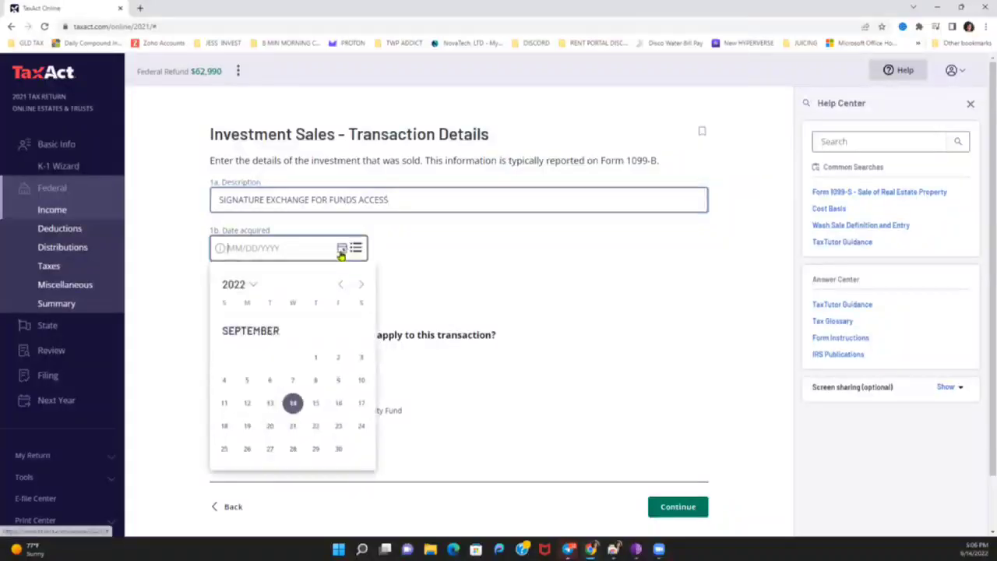
{"action": "left_click", "coordinate": [248, 285]}
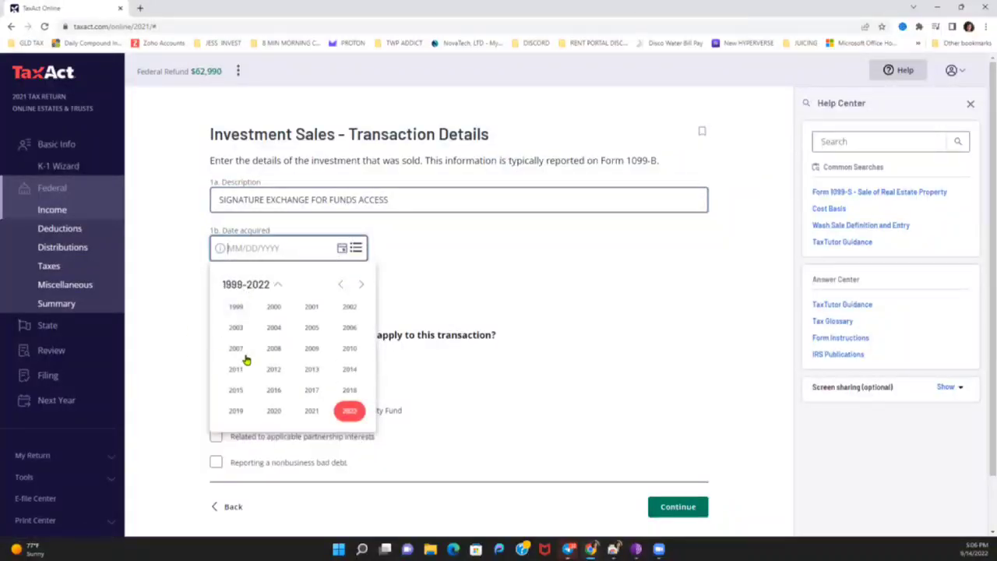
{"action": "left_click", "coordinate": [310, 412]}
{"action": "left_click", "coordinate": [232, 310]}
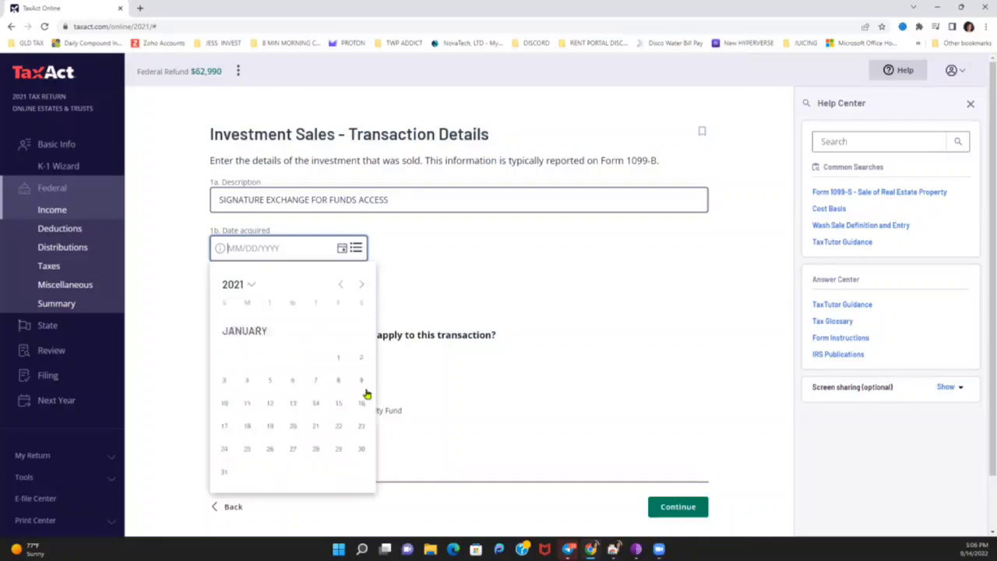
{"action": "left_click", "coordinate": [339, 358]}
- Set Date sold to 12/31/2021 and mark the sale as 2. Ordinary
{"action": "left_click", "coordinate": [352, 297]}
{"action": "left_click", "coordinate": [253, 333]}
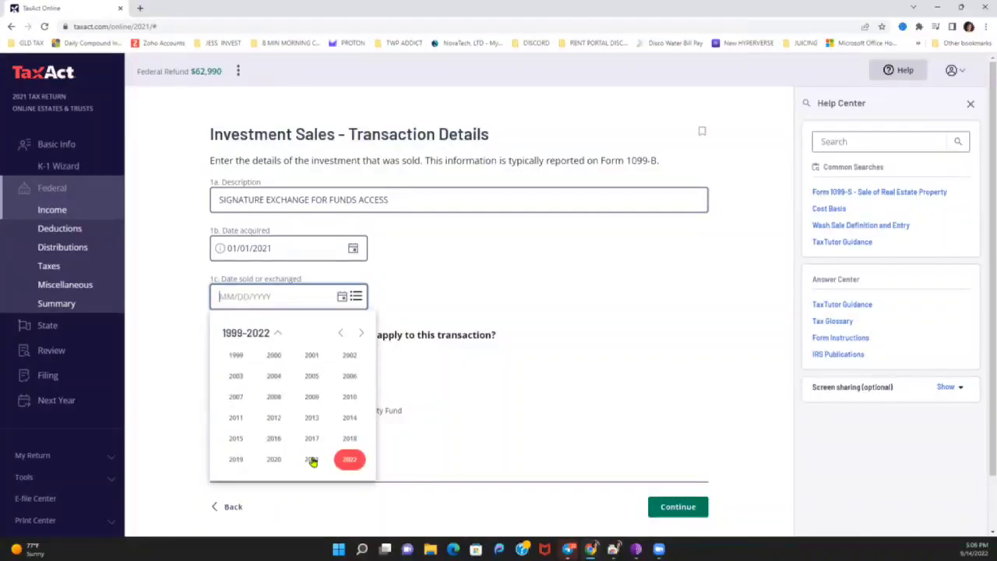
{"action": "left_click", "coordinate": [312, 458]}
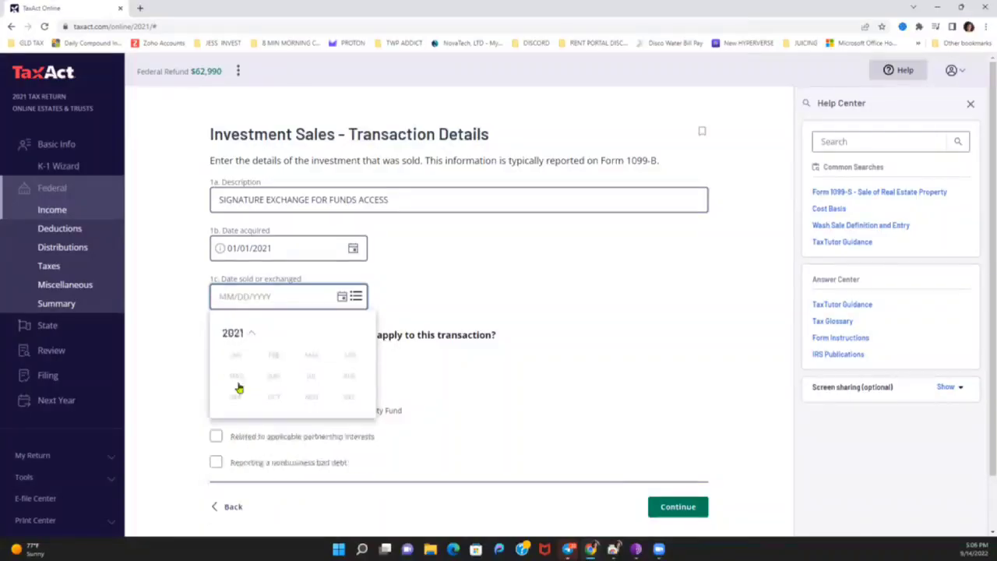
{"action": "left_click", "coordinate": [347, 399]}
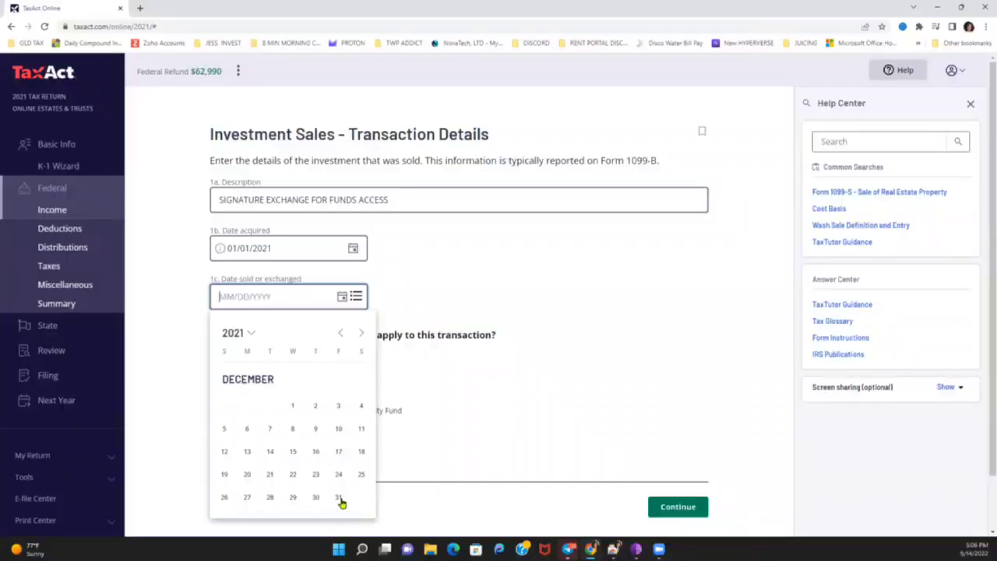
{"action": "left_click", "coordinate": [339, 498]}
{"action": "left_click", "coordinate": [220, 359]}
{"action": "scroll", "coordinate": [592, 428], "scroll_direction": "down", "scroll_amount": 1}
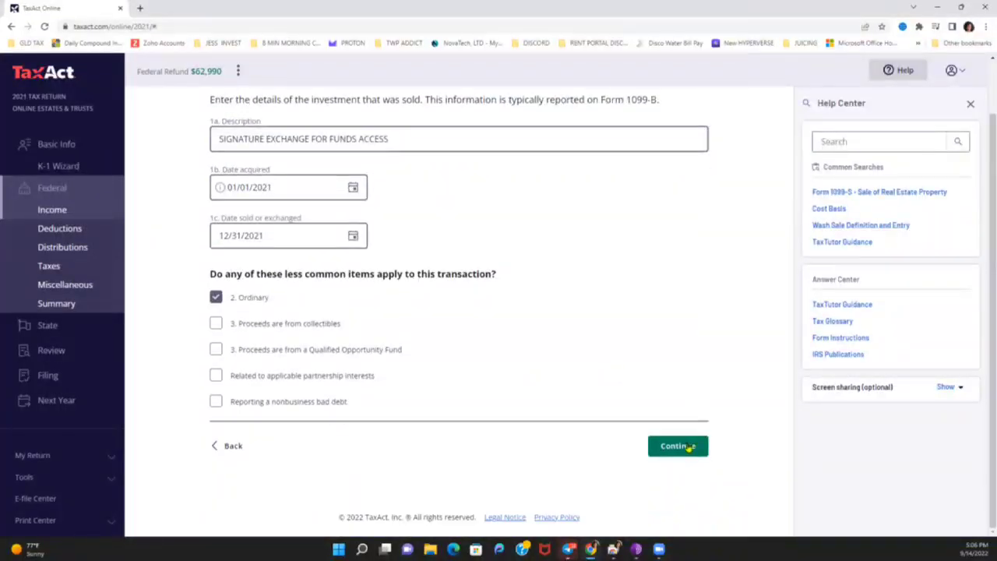
- Submit the description and dates, then assign Form 8949 category B, short-term basis not reported
{"action": "left_click", "coordinate": [676, 453]}
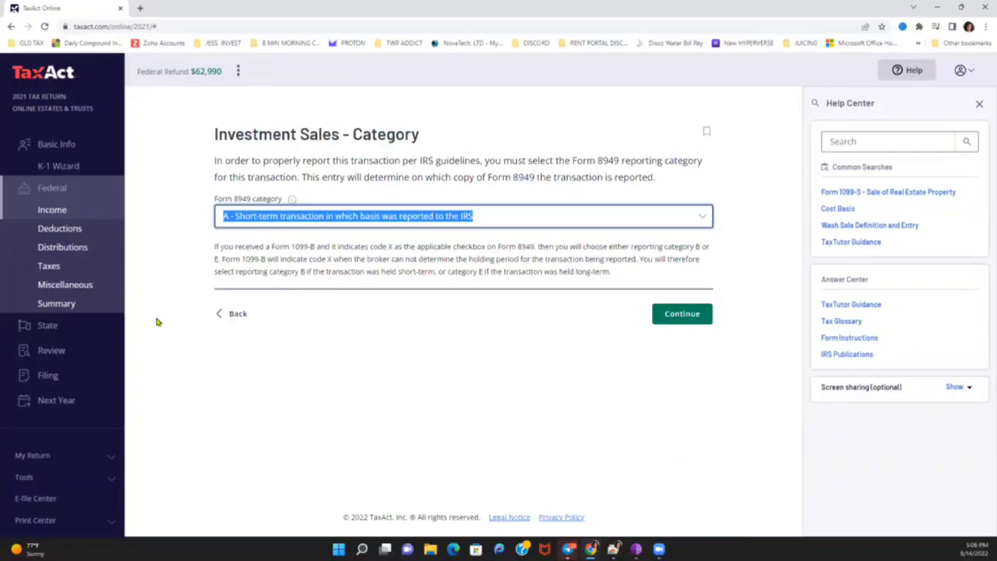
{"action": "left_click", "coordinate": [703, 222]}
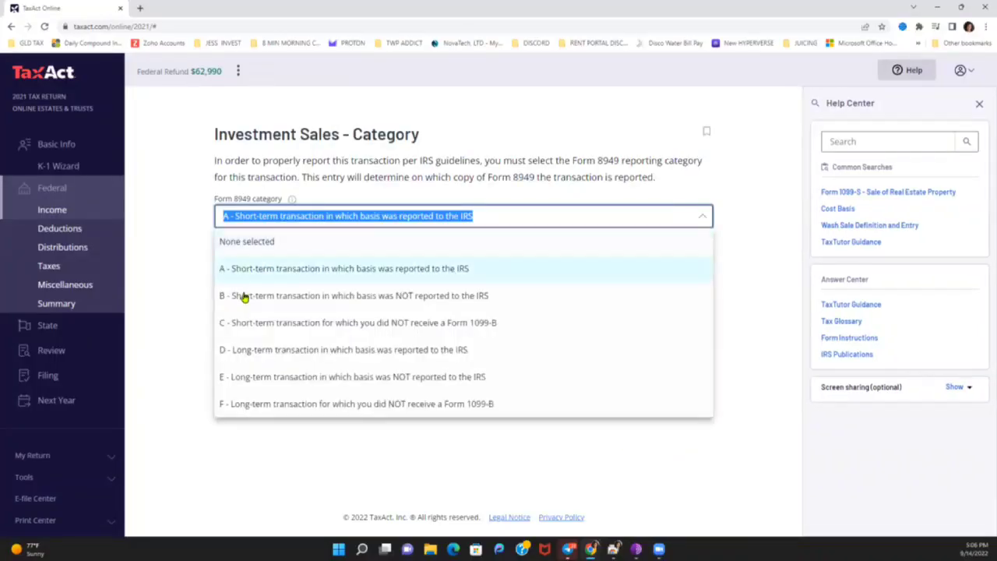
{"action": "left_click", "coordinate": [245, 292]}
{"action": "left_click", "coordinate": [698, 316]}
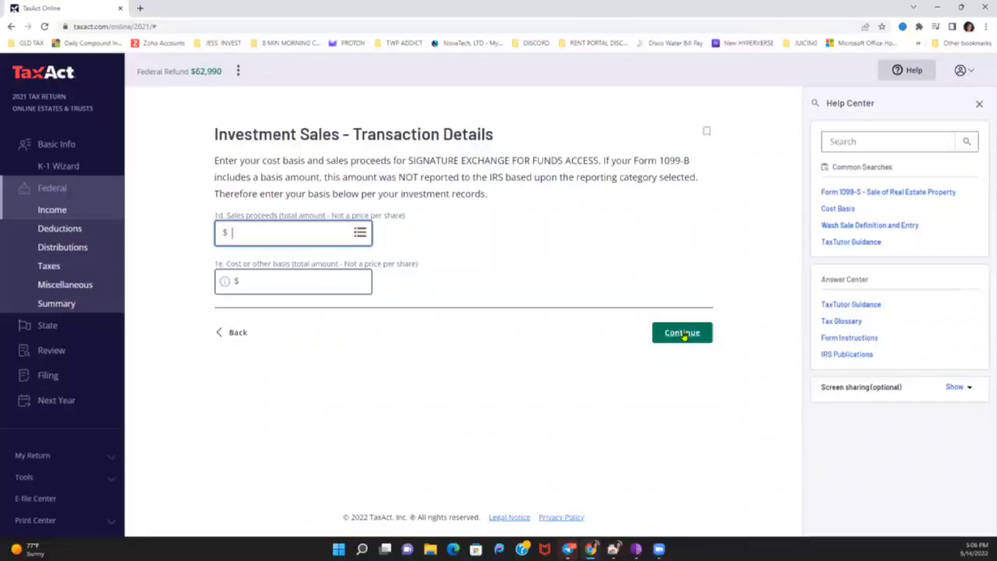
- Indicate withholding applies, save $25,000 federal tax withheld, and skip state withholding
{"action": "left_click", "coordinate": [683, 332]}
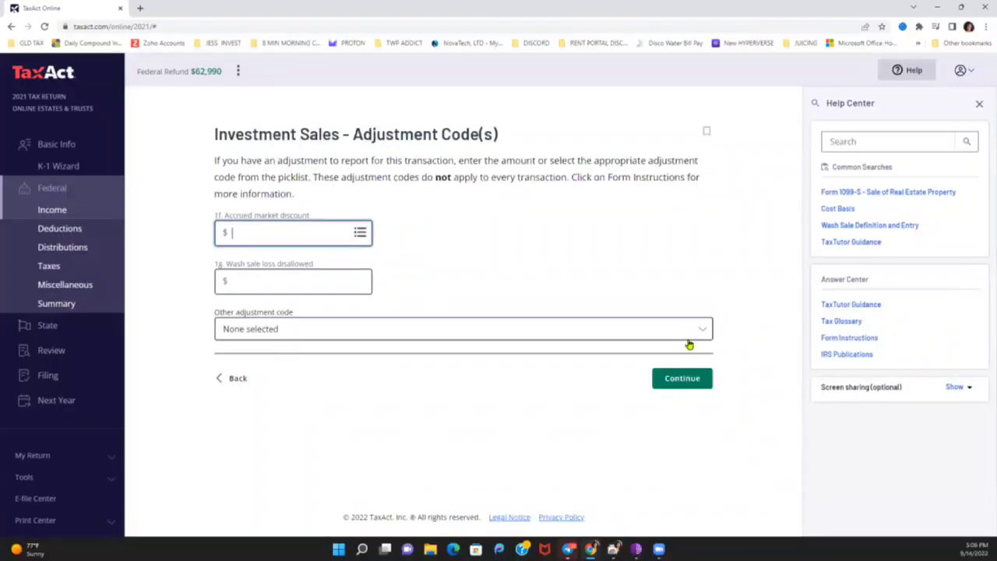
{"action": "left_click", "coordinate": [682, 378]}
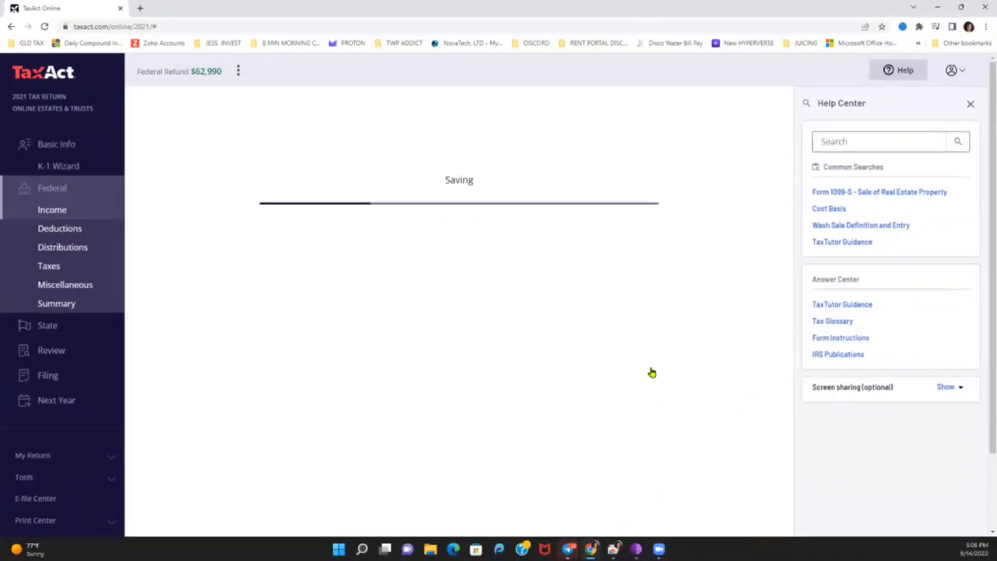
{"action": "left_click", "coordinate": [241, 251]}
{"action": "scroll", "coordinate": [673, 442], "scroll_direction": "down", "scroll_amount": 3}
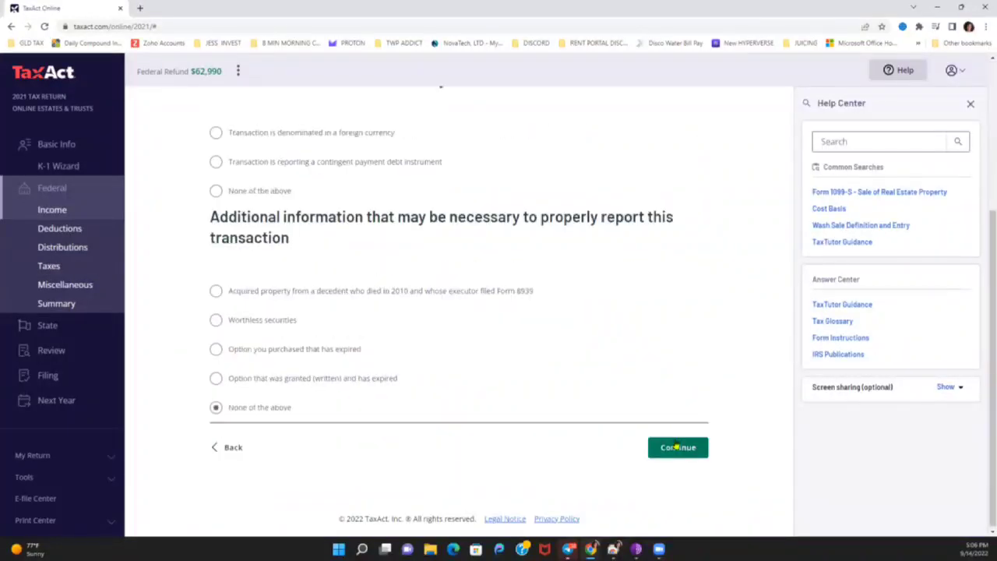
{"action": "left_click", "coordinate": [675, 445]}
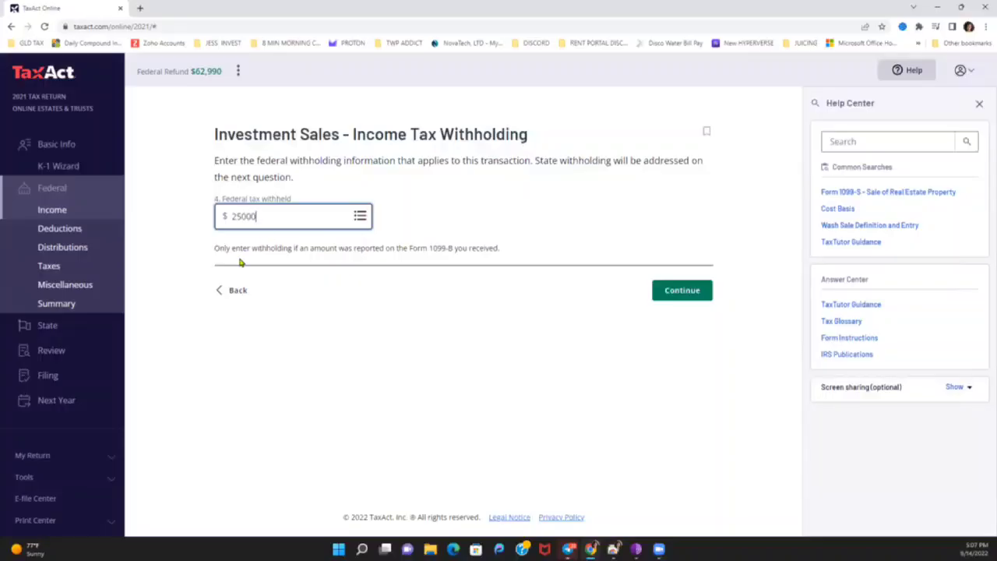
{"action": "left_click", "coordinate": [682, 293]}
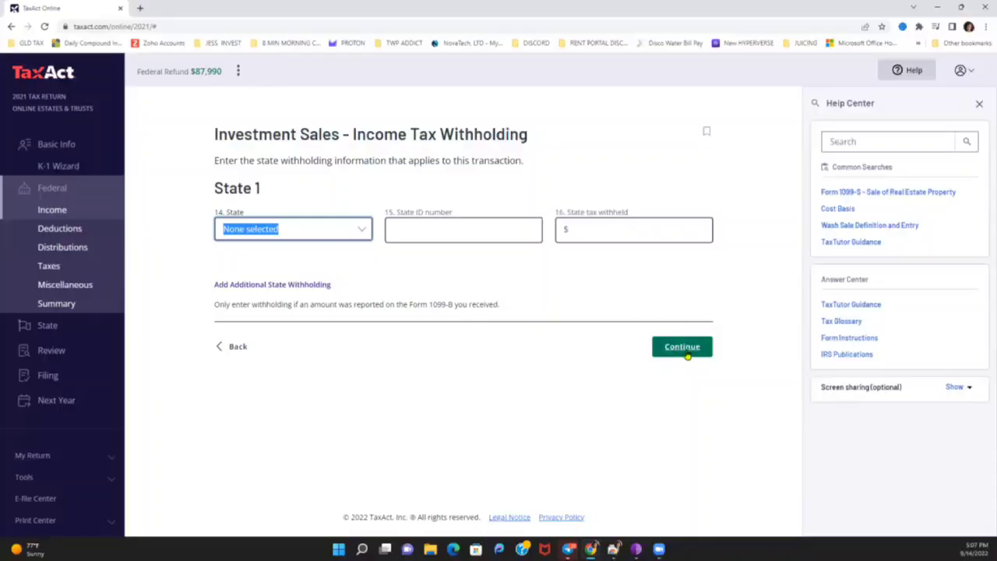
{"action": "left_click", "coordinate": [685, 350]}
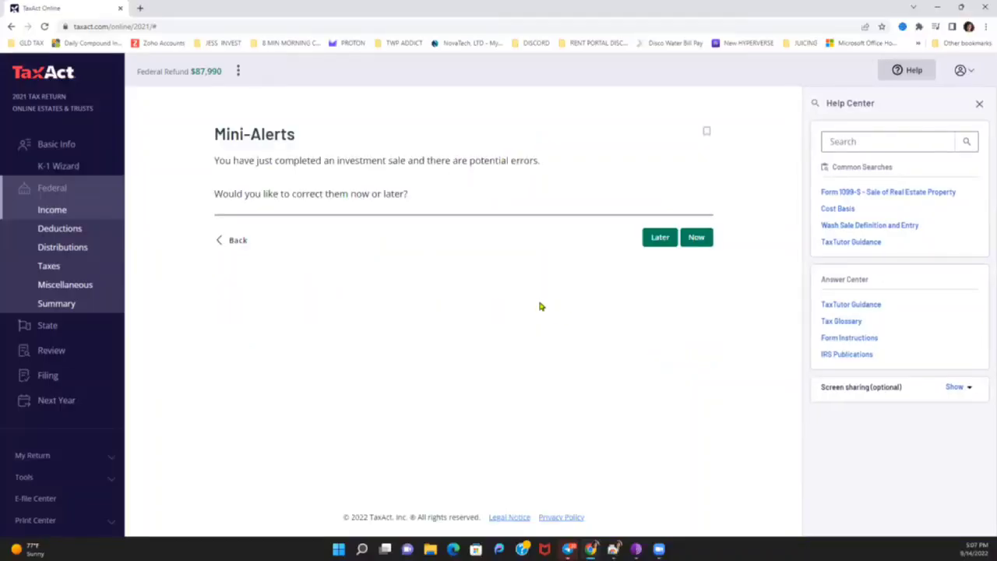
- Defer the Mini-Alerts and continue past the three-sale Investment Sales Summary
{"action": "left_click", "coordinate": [661, 238]}
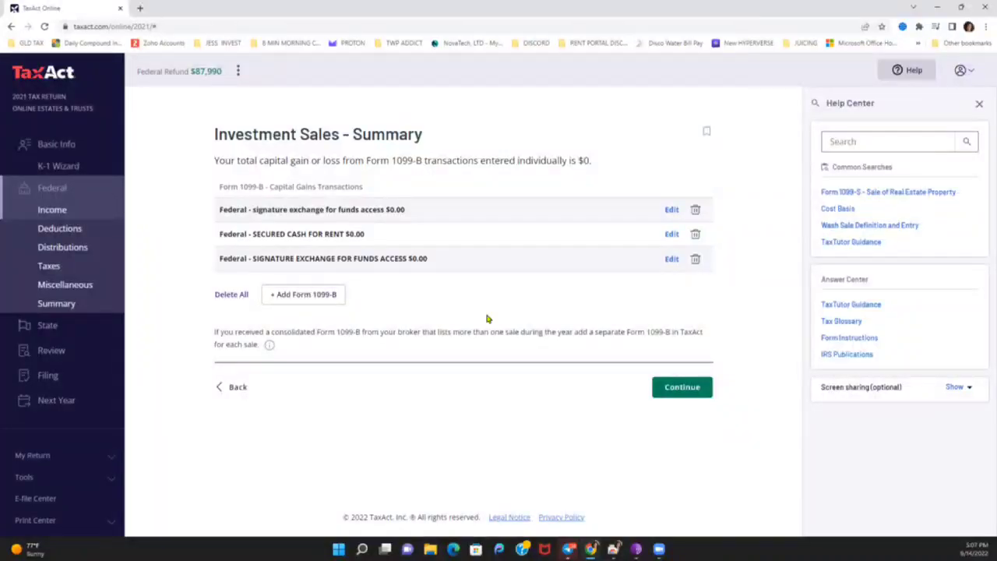
{"action": "left_click", "coordinate": [680, 390]}
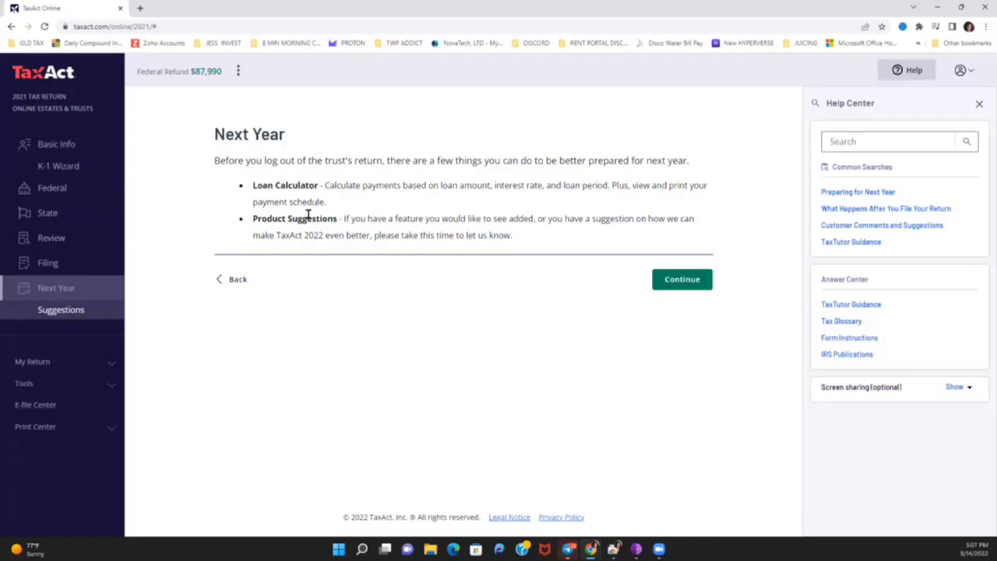
- Continue past Next Year, Loan Calculator and Product Suggestions, then save and close the trust return
{"action": "left_click", "coordinate": [685, 290]}
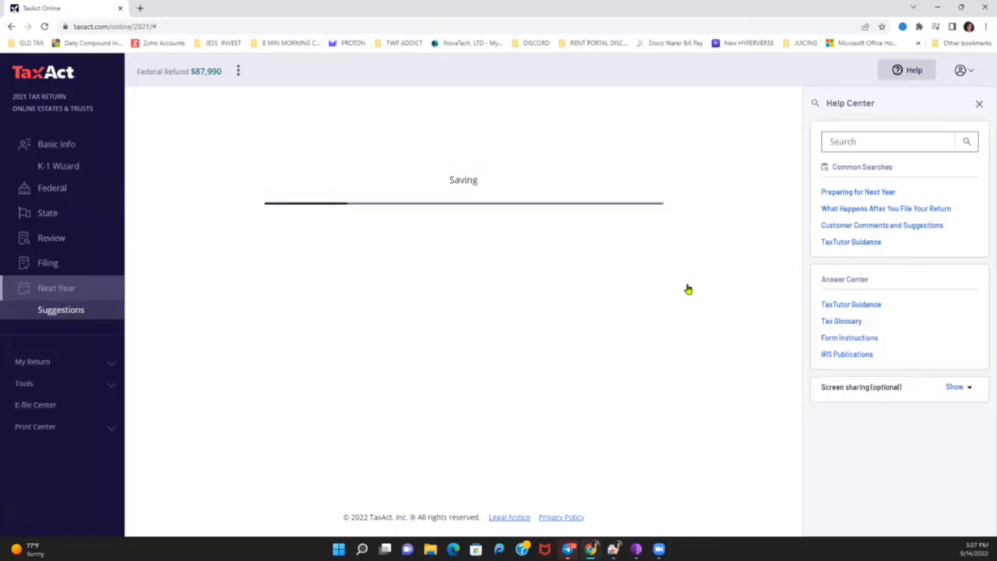
{"action": "left_click", "coordinate": [683, 287]}
{"action": "left_click", "coordinate": [685, 272]}
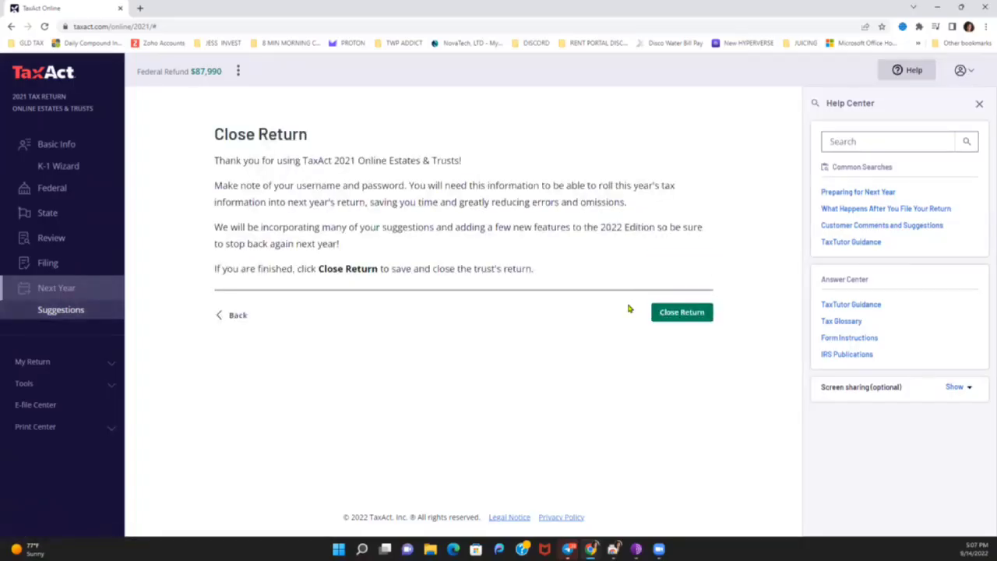
{"action": "left_click", "coordinate": [680, 318]}
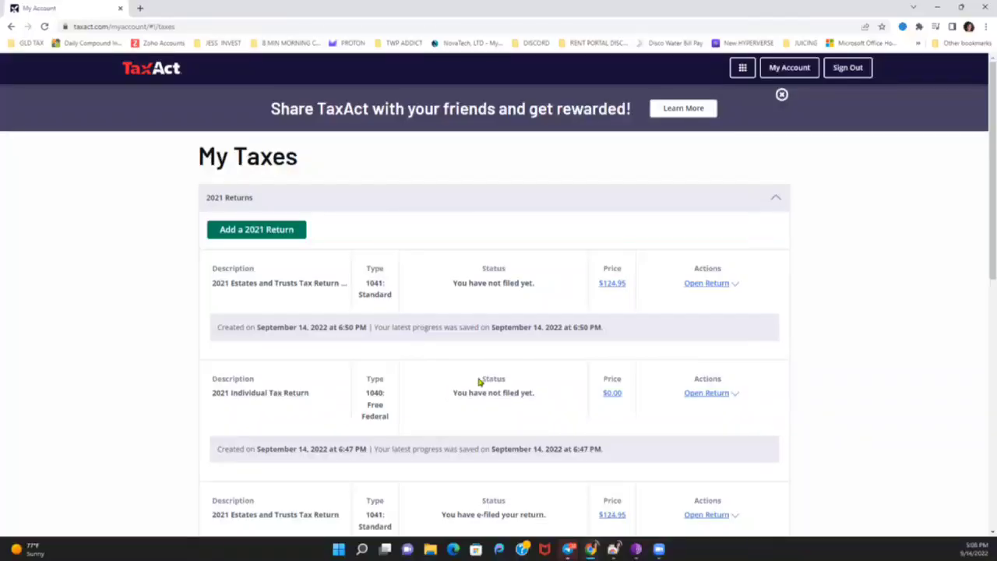
{"action": "scroll", "coordinate": [498, 378], "scroll_direction": "down", "scroll_amount": 2}
{"action": "scroll", "coordinate": [475, 374], "scroll_direction": "down", "scroll_amount": 1}
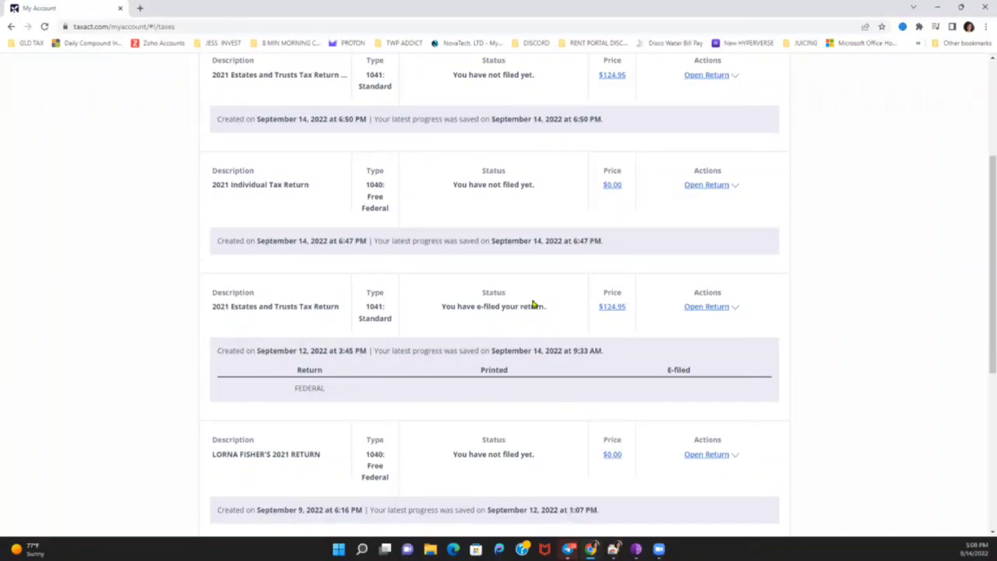
{"action": "scroll", "coordinate": [500, 236], "scroll_direction": "up", "scroll_amount": 1}
{"action": "scroll", "coordinate": [506, 280], "scroll_direction": "up", "scroll_amount": 1}
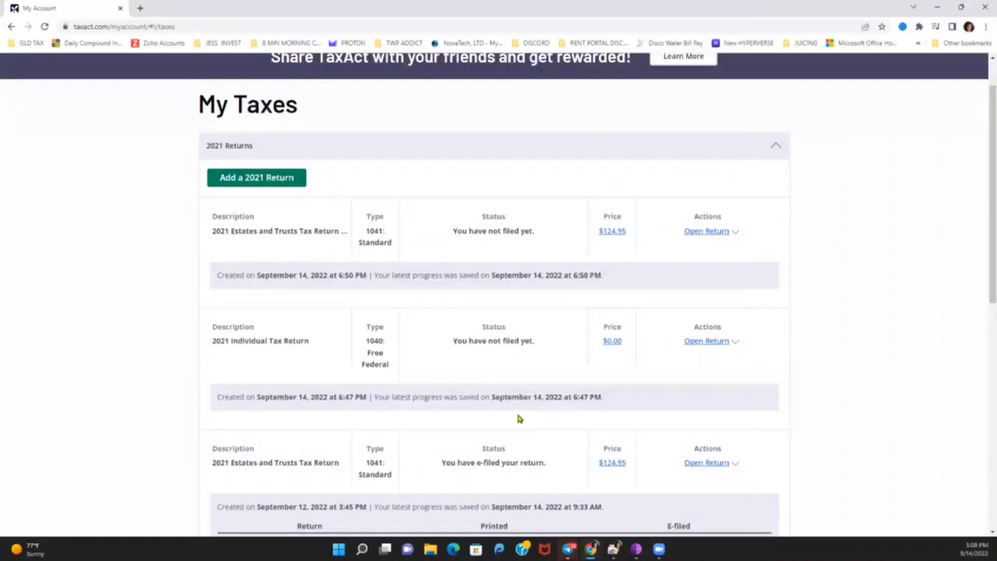
{"action": "scroll", "coordinate": [519, 416], "scroll_direction": "down", "scroll_amount": 2}
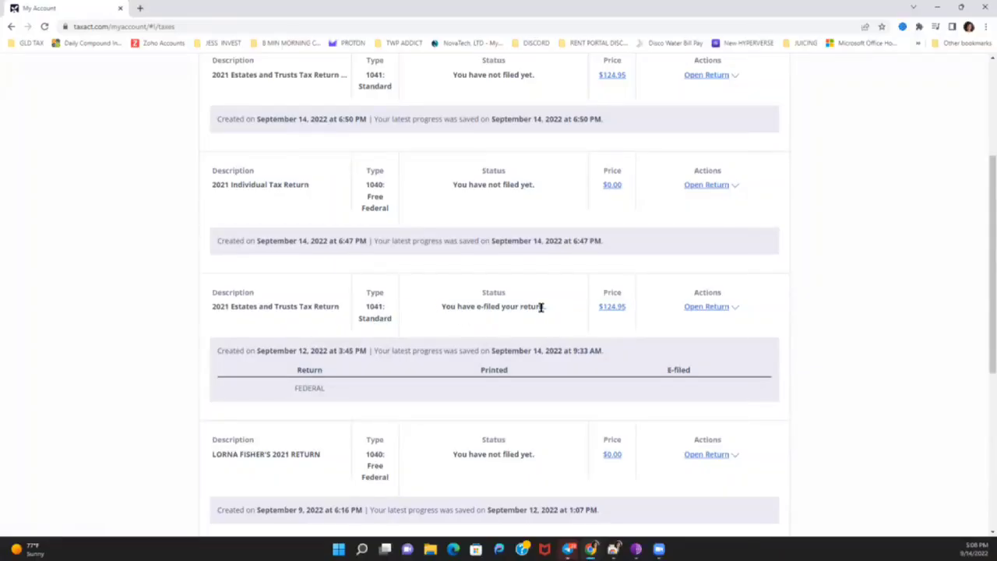
{"action": "left_click", "coordinate": [734, 309]}
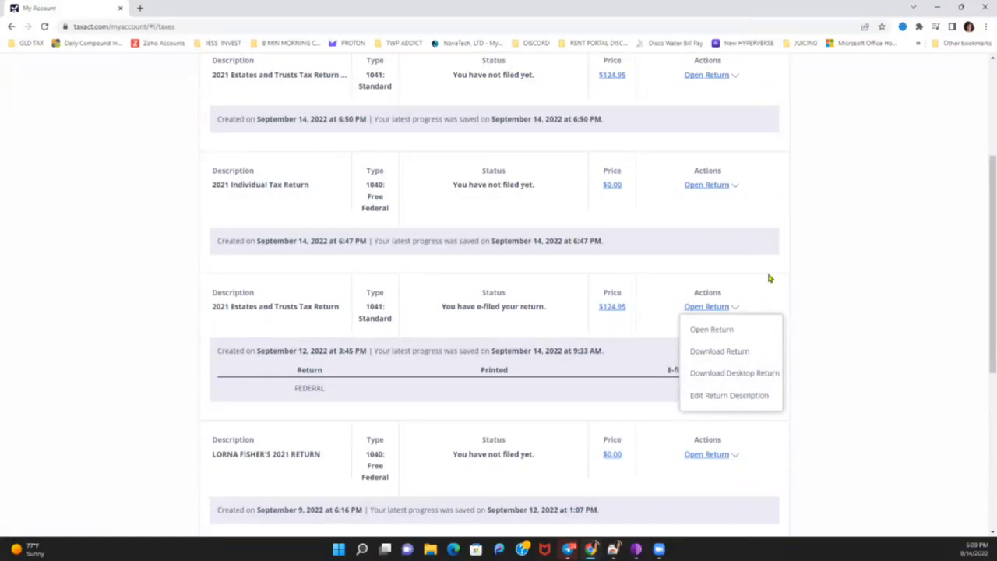
{"action": "left_click", "coordinate": [811, 293]}
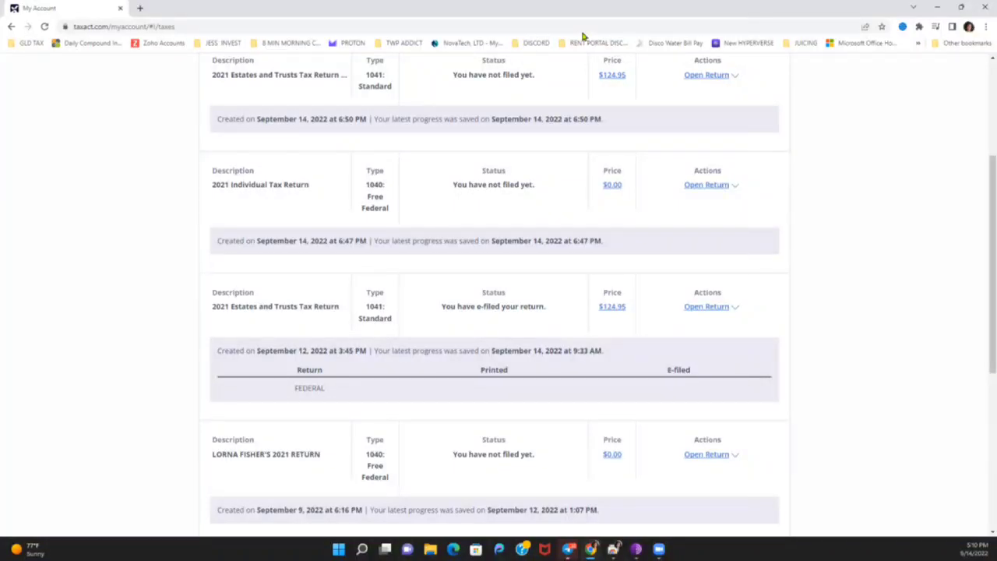
{"action": "scroll", "coordinate": [582, 62], "scroll_direction": "up", "scroll_amount": 3}
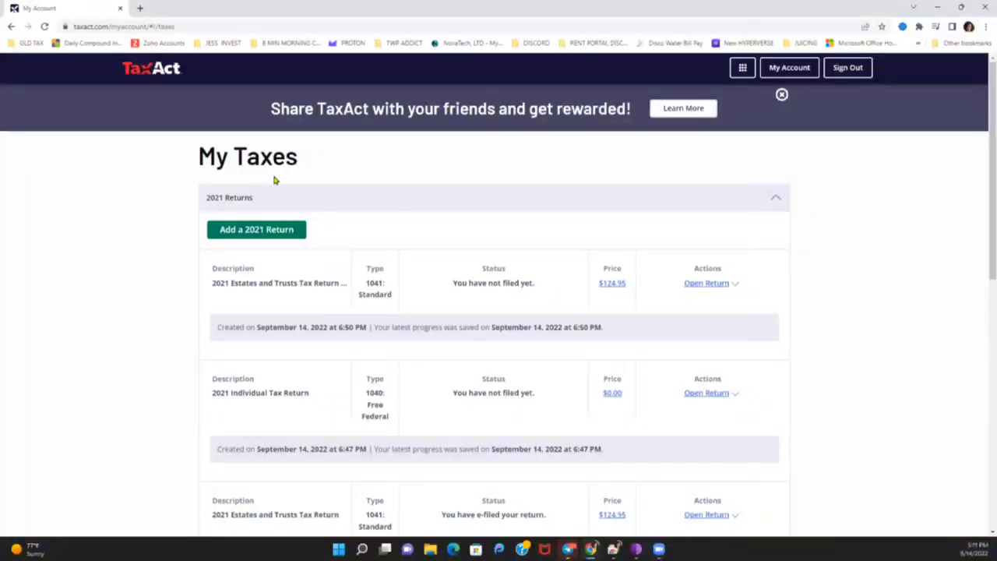
{"action": "scroll", "coordinate": [354, 230], "scroll_direction": "down", "scroll_amount": 5}
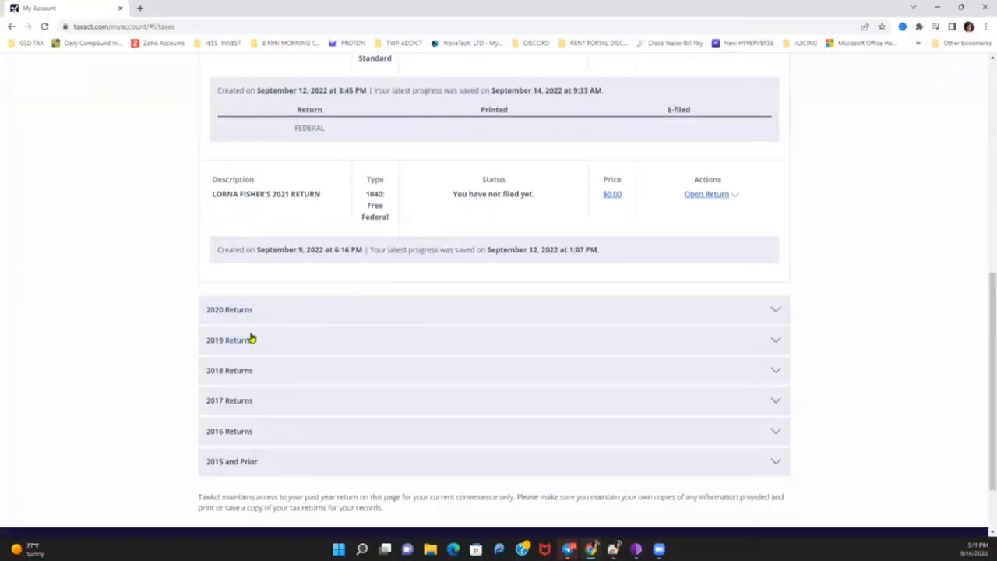
{"action": "scroll", "coordinate": [385, 346], "scroll_direction": "up", "scroll_amount": 3}
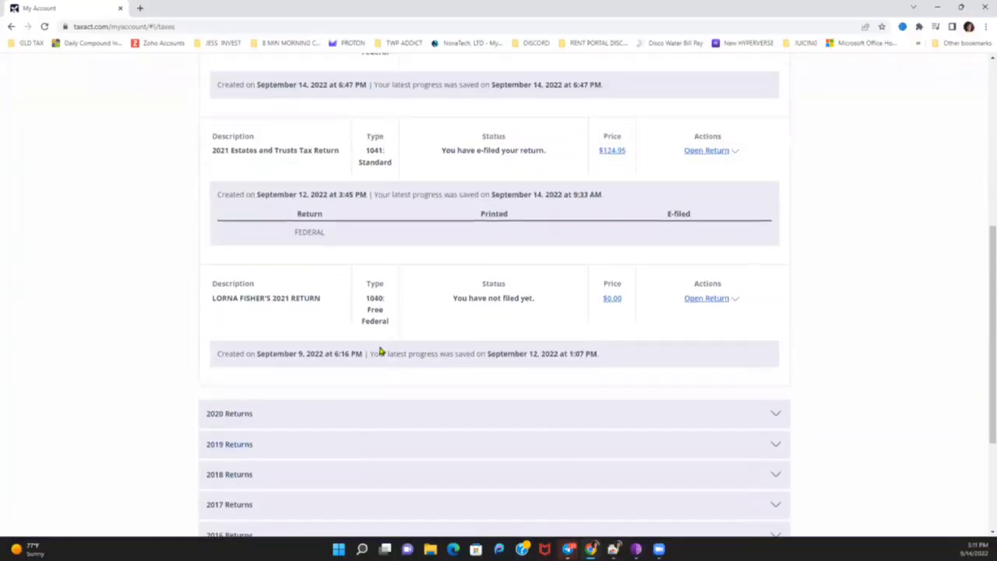
{"action": "scroll", "coordinate": [388, 351], "scroll_direction": "up", "scroll_amount": 3}
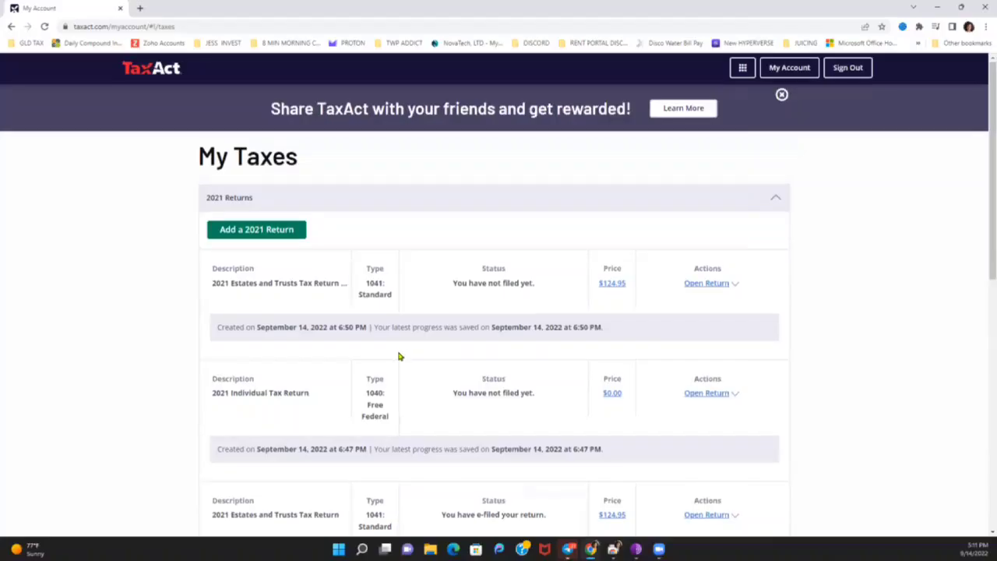
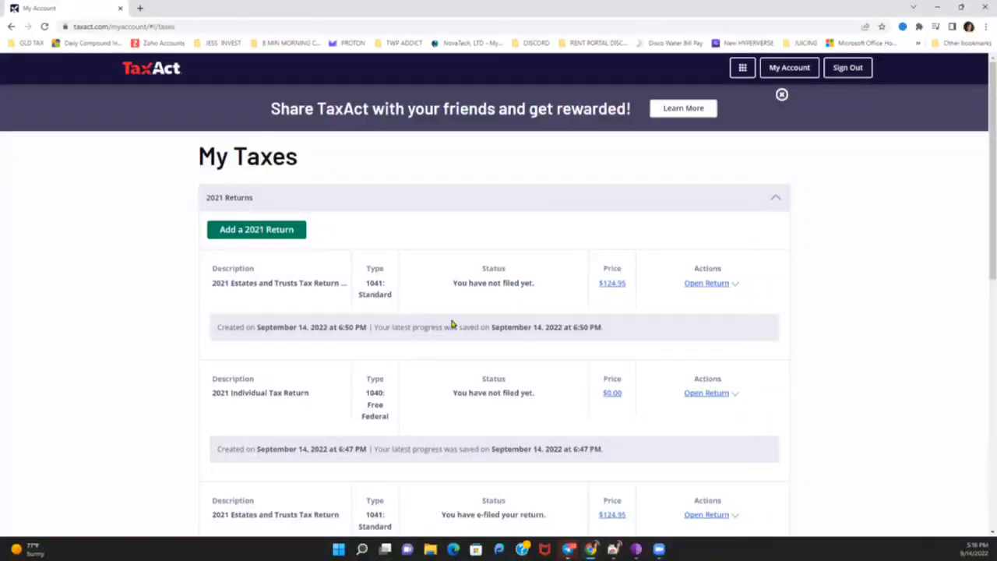
- Remove the unfiled duplicate 2021 Estates and Trusts return (2) from My Taxes and confirm the deletion
{"action": "left_click", "coordinate": [732, 285]}
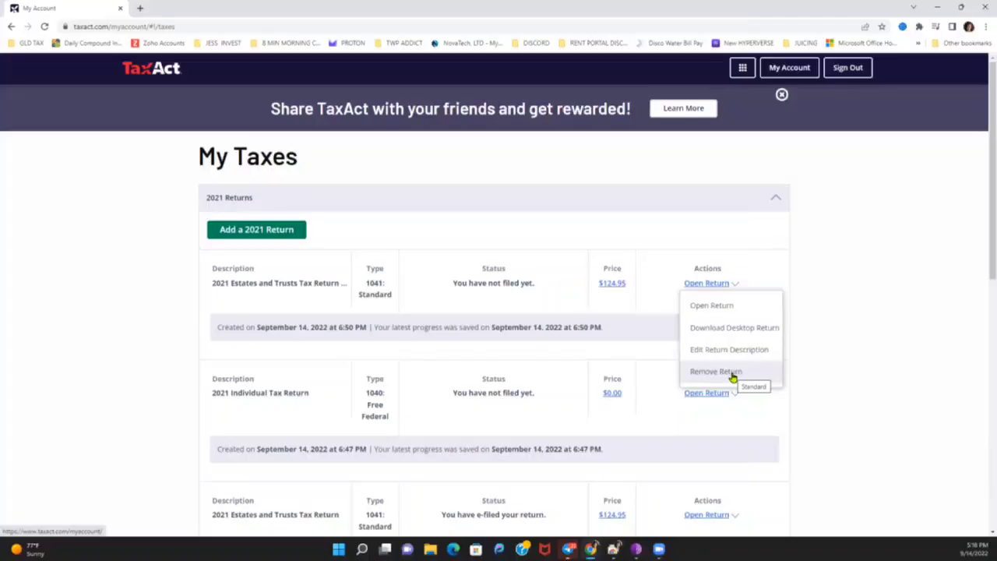
{"action": "left_click", "coordinate": [732, 374]}
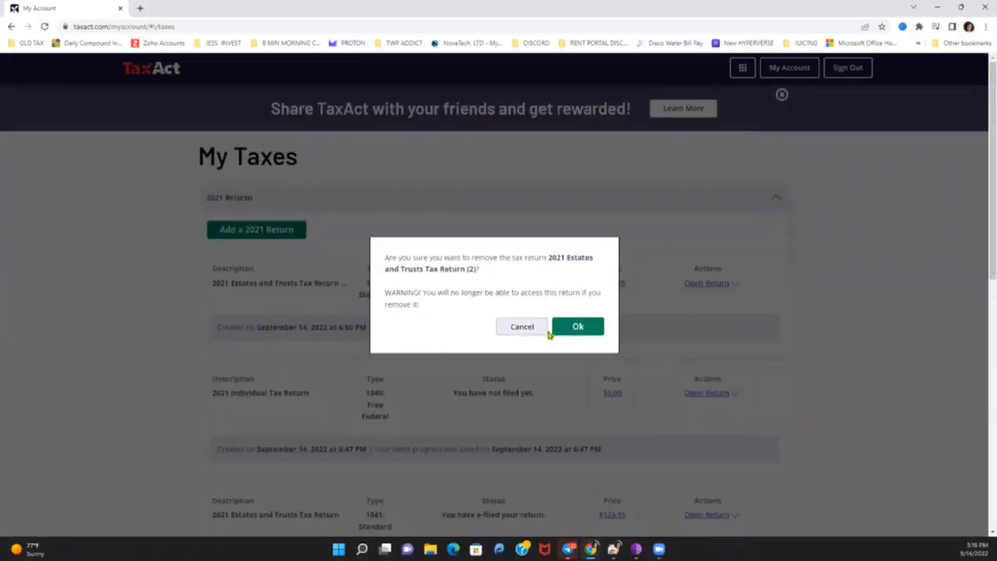
{"action": "left_click", "coordinate": [574, 330]}
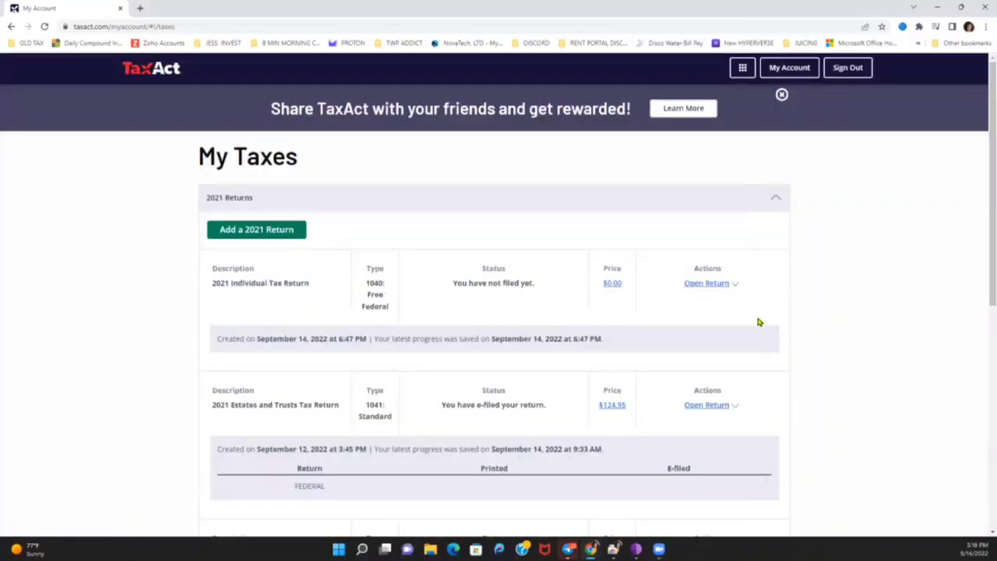